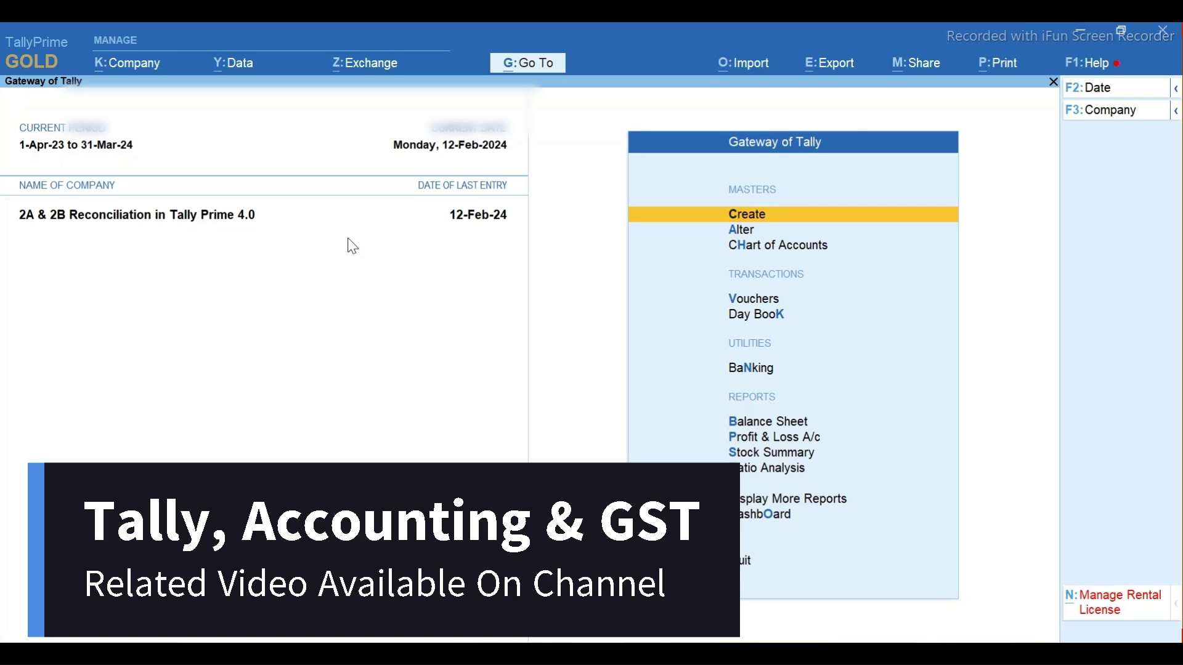
Open the Track GST Return Activities report from the GST reports.
key(d)
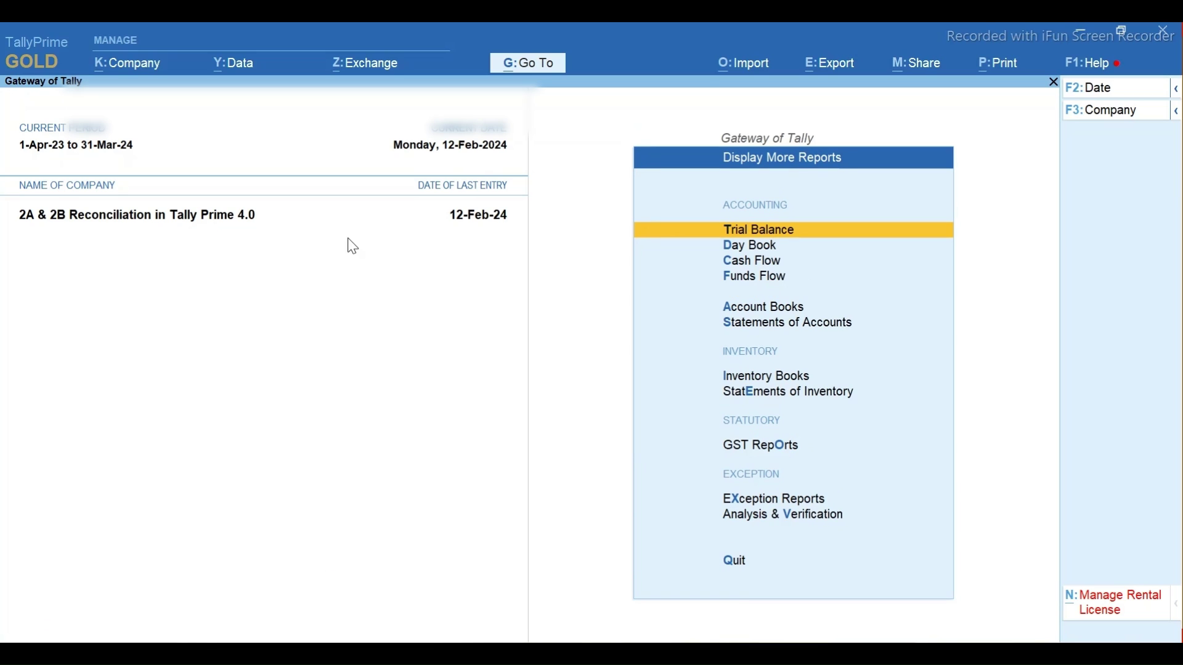
key(o)
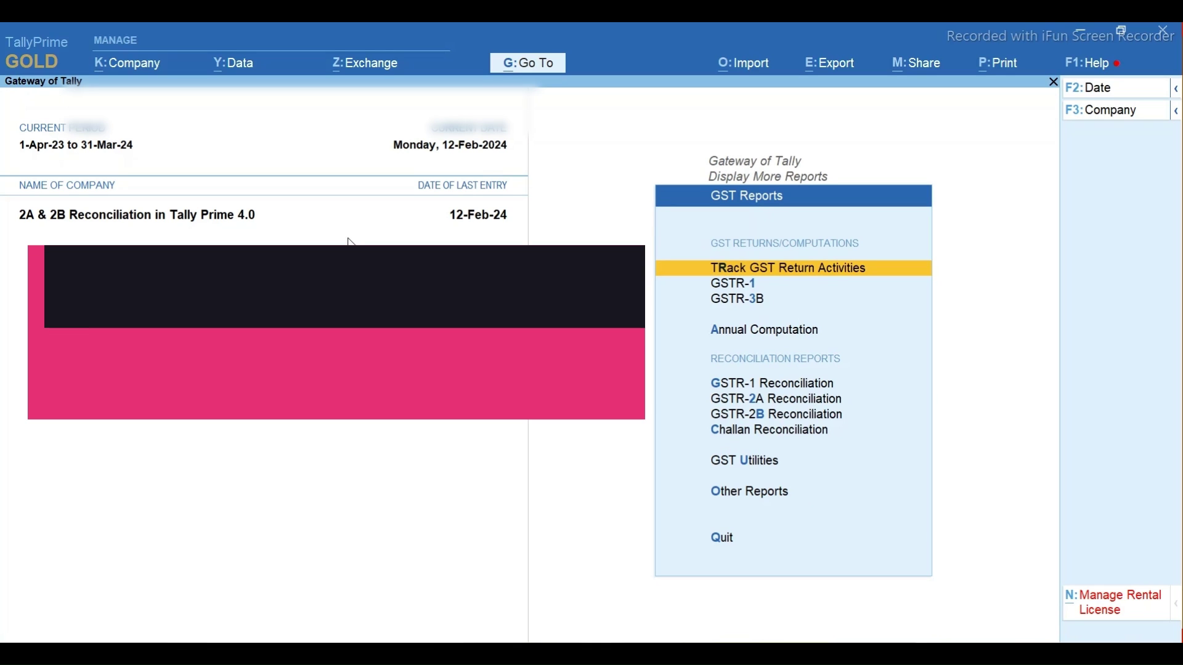
key(Up)
key(Up)
key(Up)
key(Up)
key(Up)
key(Up)
key(Up)
key(Up)
key(Up)
key(Up)
key(Up)
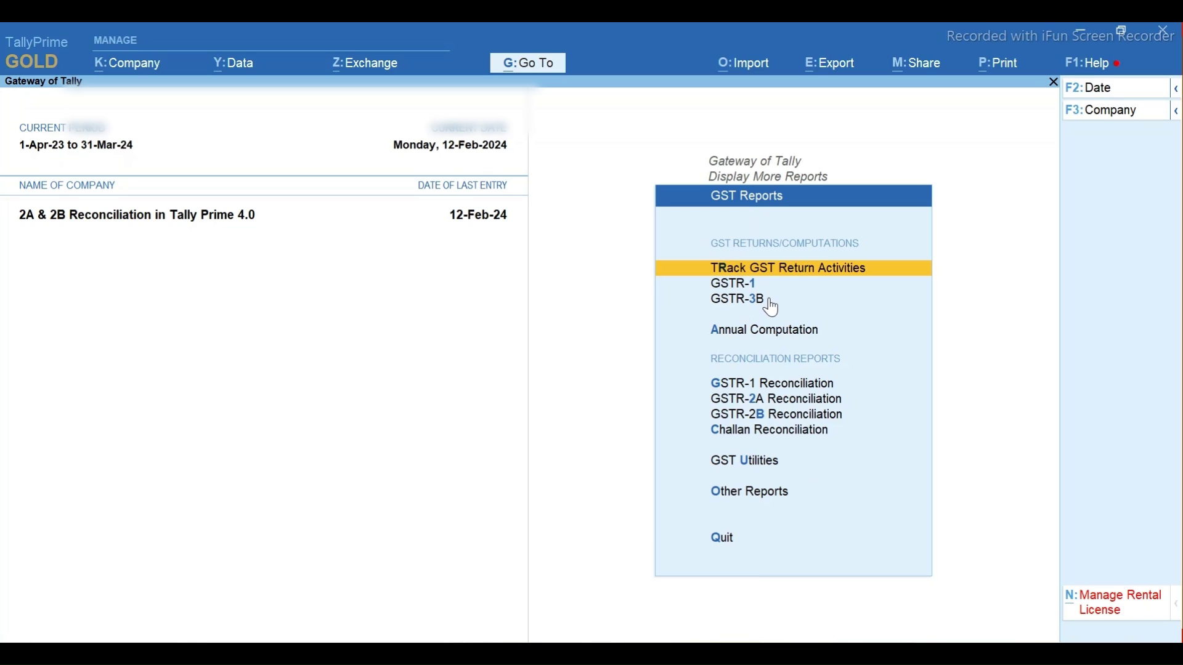
click(841, 270)
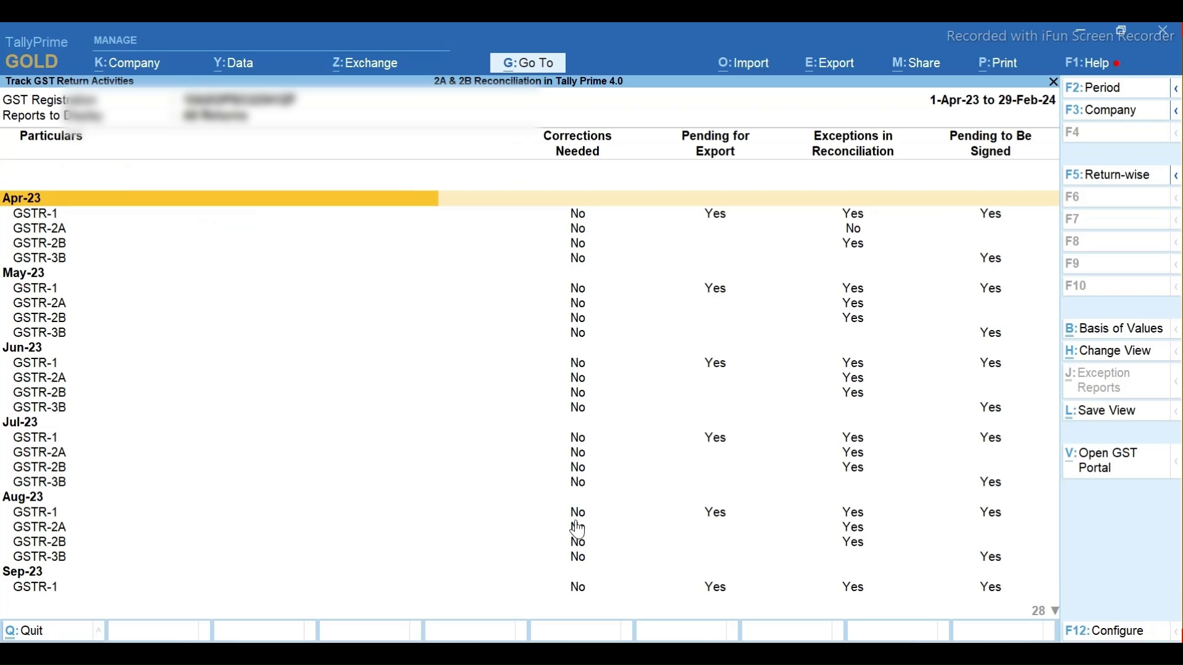
Review the tracked GST return activities for each month from Apr-23 to Feb-24.
key(Down)
key(Down)
key(Down)
key(Down)
key(Down)
key(Down)
key(Down)
key(Down)
key(Down)
key(Down)
key(Down)
key(Down)
key(Down)
key(Down)
key(Down)
key(Down)
key(Down)
key(Down)
key(Down)
key(Down)
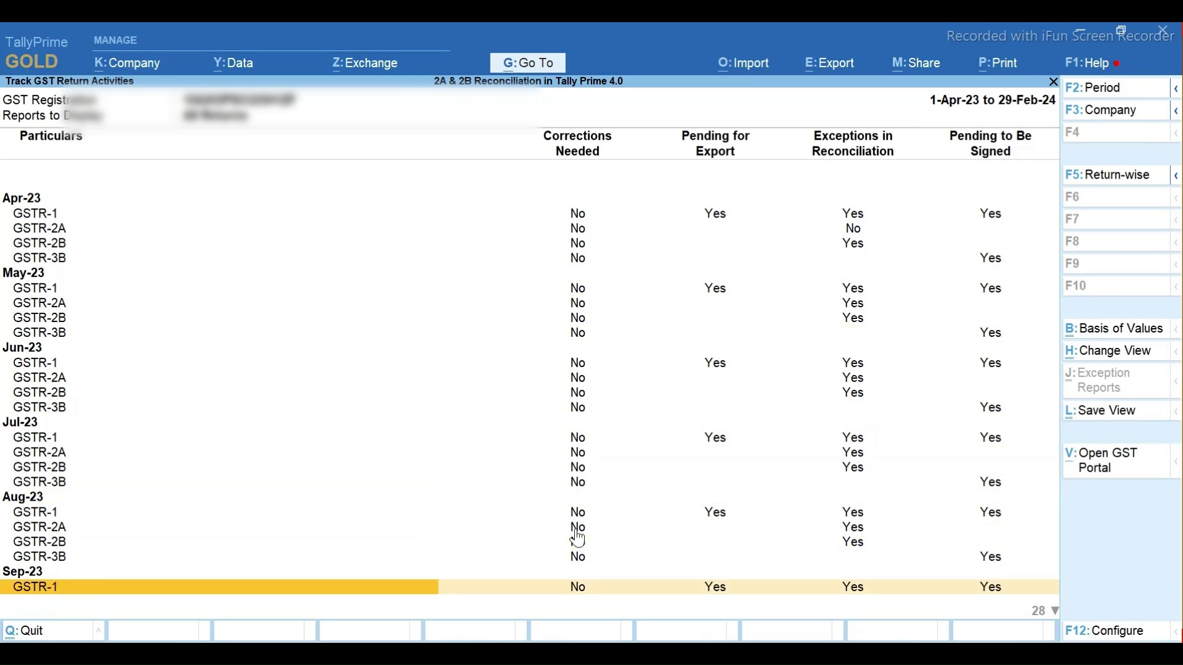
key(Down)
key(Down)
key(Down)
key(Down)
key(Down)
key(Down)
key(Down)
key(Down)
key(Down)
key(Down)
key(Down)
key(Down)
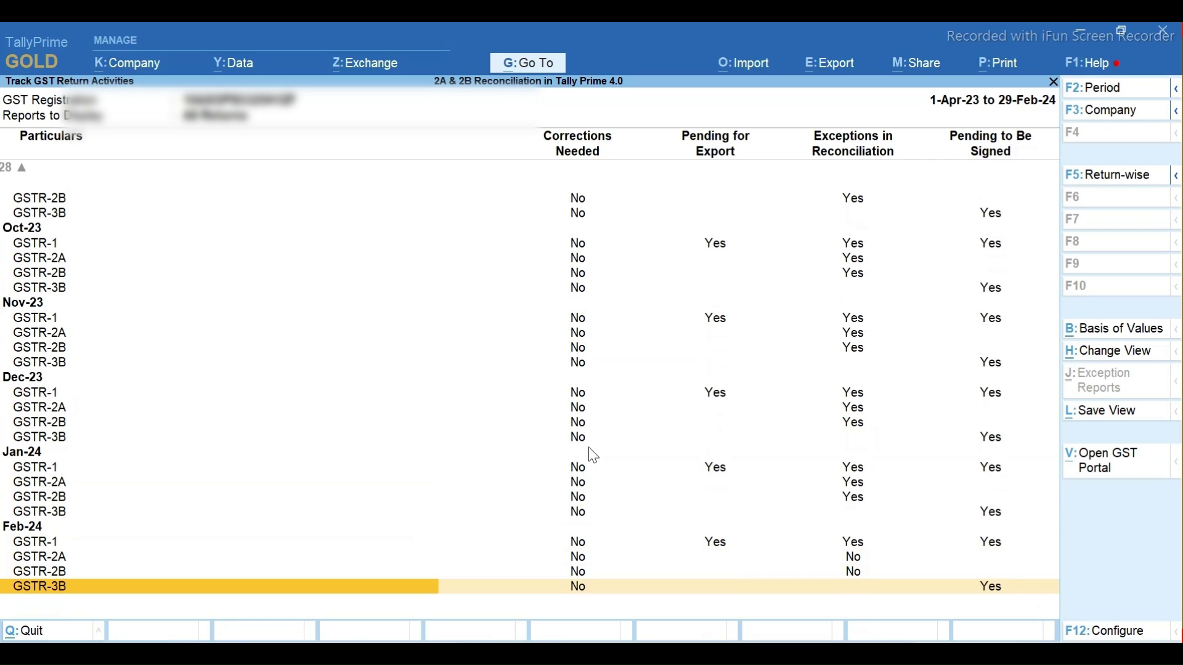
key(Up)
key(Up)
key(Up)
key(Up)
key(Up)
key(Up)
key(Up)
key(Up)
key(Up)
key(Up)
key(Up)
key(Up)
key(Up)
key(Up)
key(Up)
key(Up)
key(Up)
key(Up)
key(Up)
key(Up)
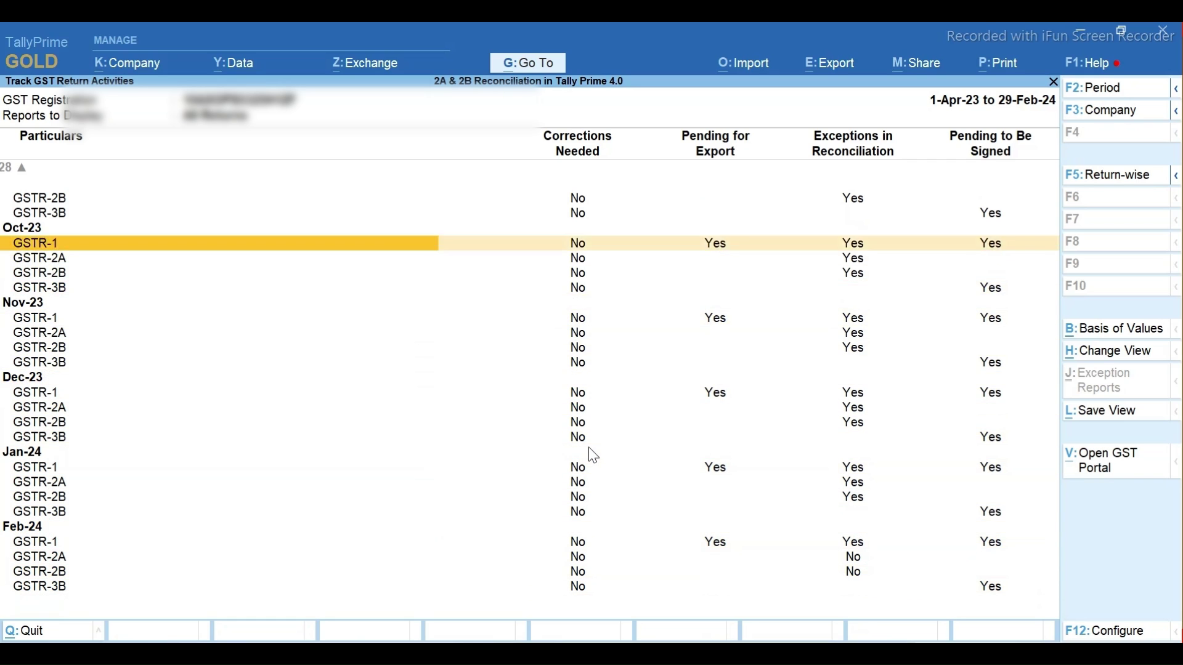
key(Up)
key(Up)
key(Up)
key(Up)
key(Up)
key(Up)
key(Up)
key(Up)
key(Up)
key(Up)
key(Up)
key(Up)
key(Up)
key(Up)
key(Up)
key(Up)
key(Down)
key(Down)
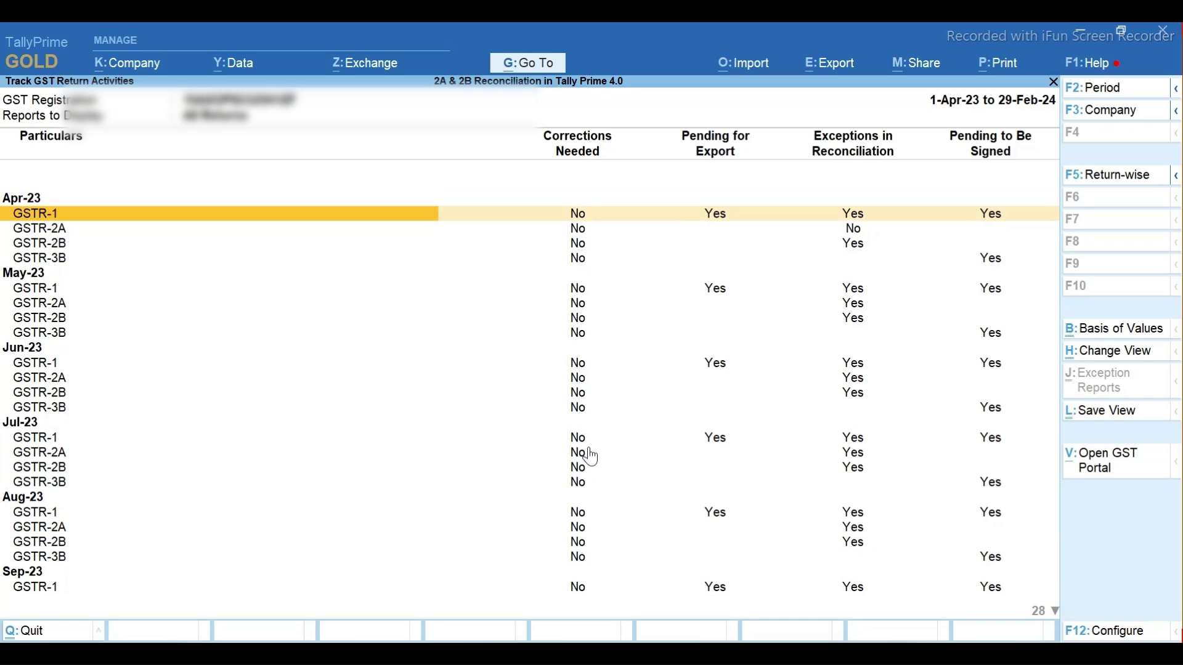
Examine the Corrections Needed values for every return across all months, and close the return activities report.
key(Right)
key(Down)
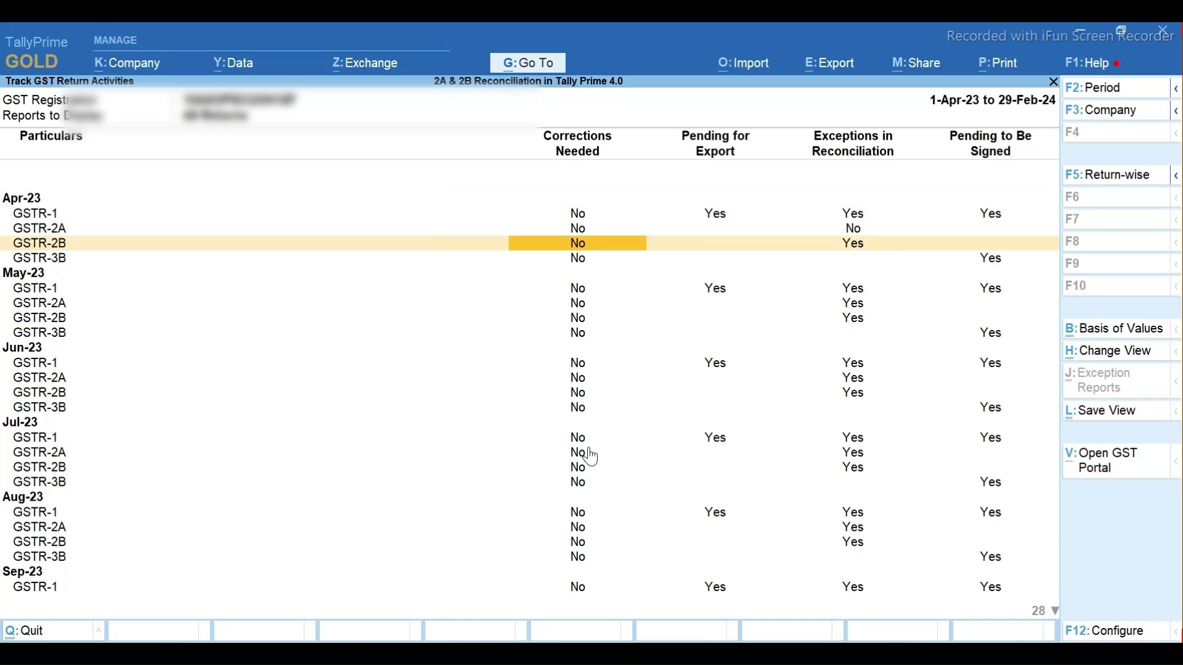
key(Down)
key(Down)
key(Down)
key(Down)
key(Down)
key(Down)
key(Down)
key(Down)
key(Down)
key(Down)
key(Down)
key(Down)
key(Down)
key(Down)
key(Down)
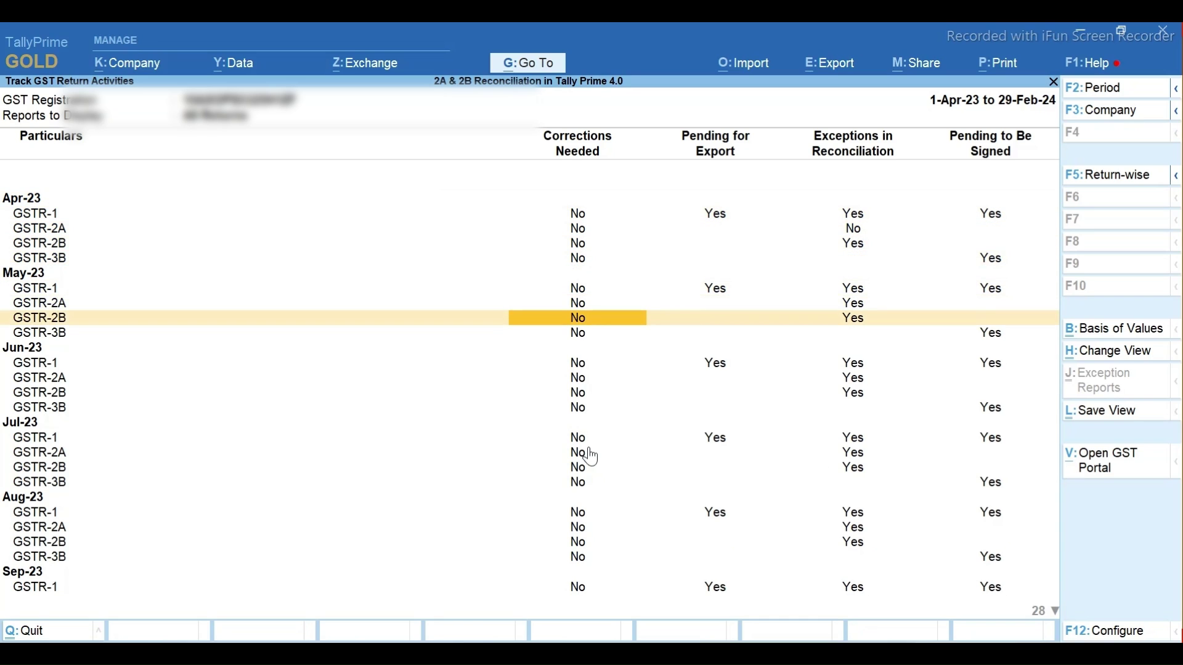
key(Down)
key(Down)
key(Down)
key(Down)
key(Down)
key(Down)
key(Down)
key(Down)
key(Down)
key(Down)
key(Down)
key(Down)
key(Down)
key(Down)
key(Down)
key(Down)
key(Down)
key(Down)
key(Down)
key(Down)
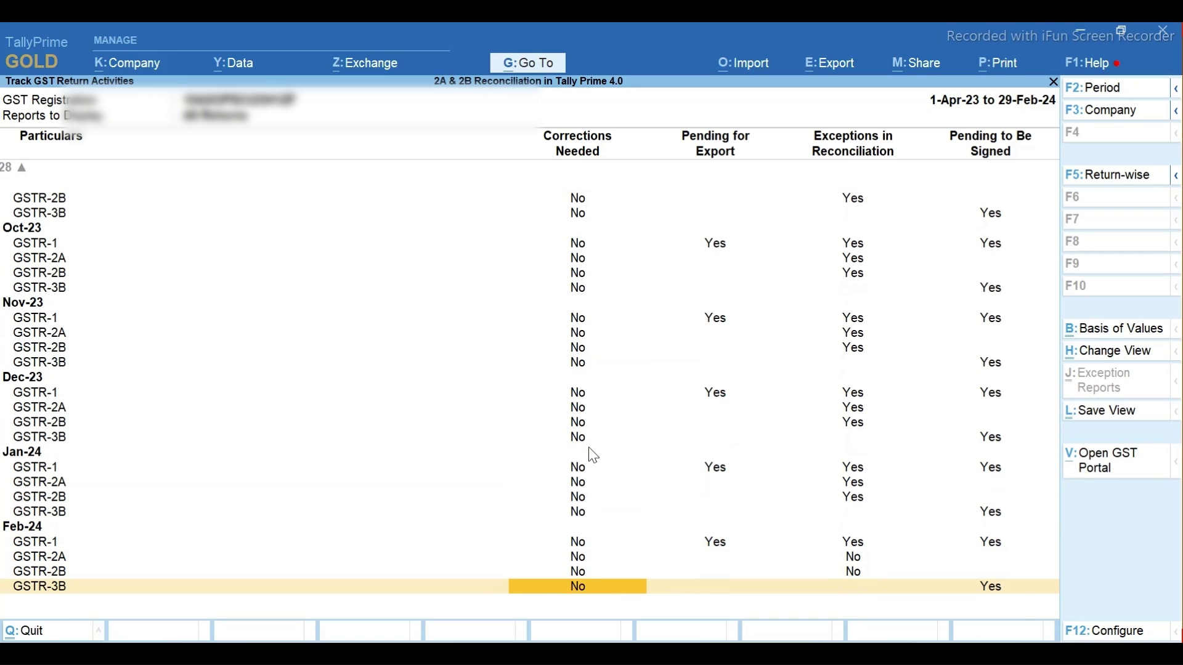
key(Up)
key(Up)
key(Up)
key(Up)
key(Up)
key(Up)
key(Up)
key(Up)
key(Up)
key(Up)
key(Up)
key(Up)
key(Up)
key(Up)
key(Up)
key(Up)
key(Up)
key(Up)
key(Up)
key(Up)
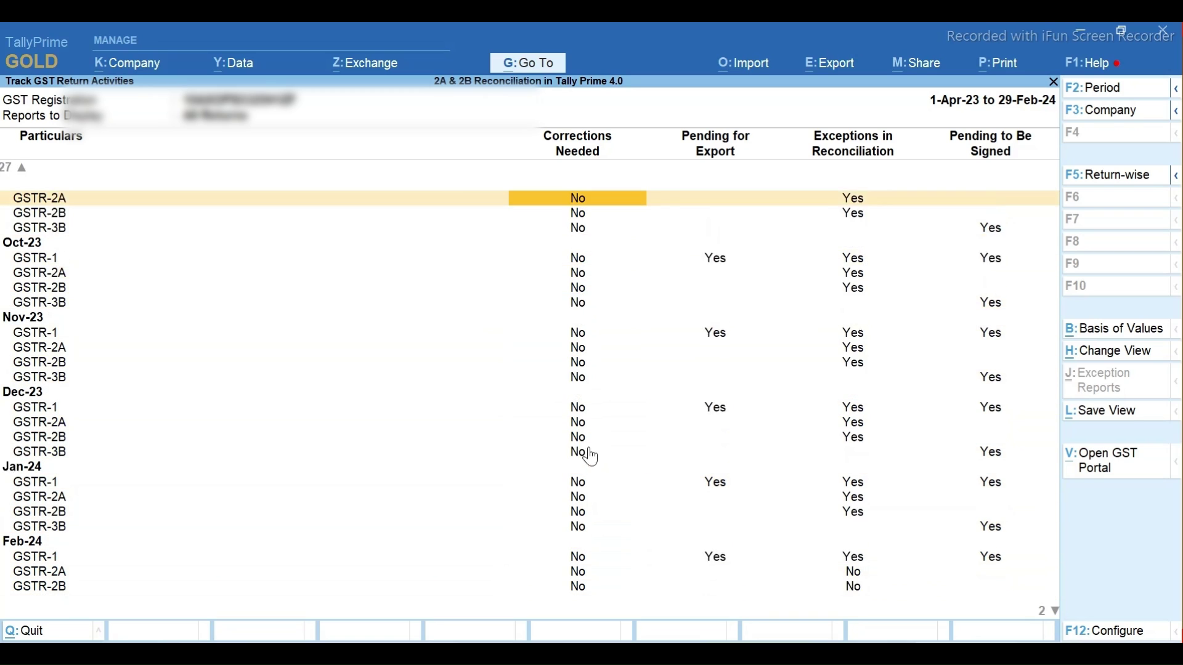
key(Up)
key(Up)
key(Up)
key(Up)
key(Up)
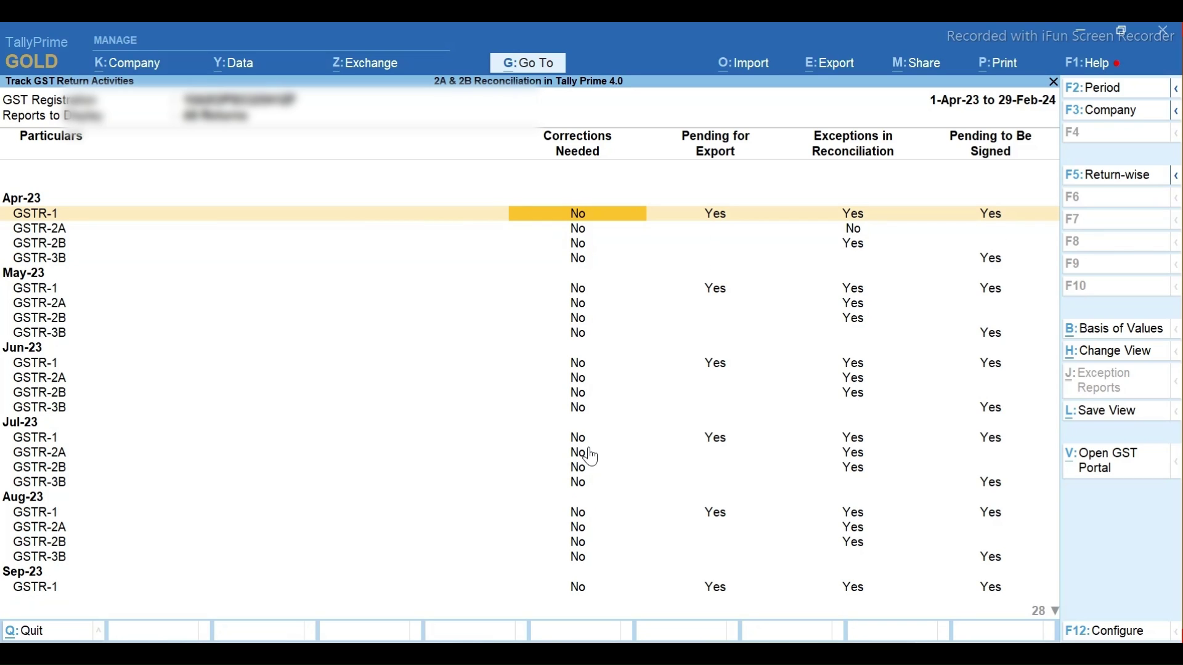
key(Down)
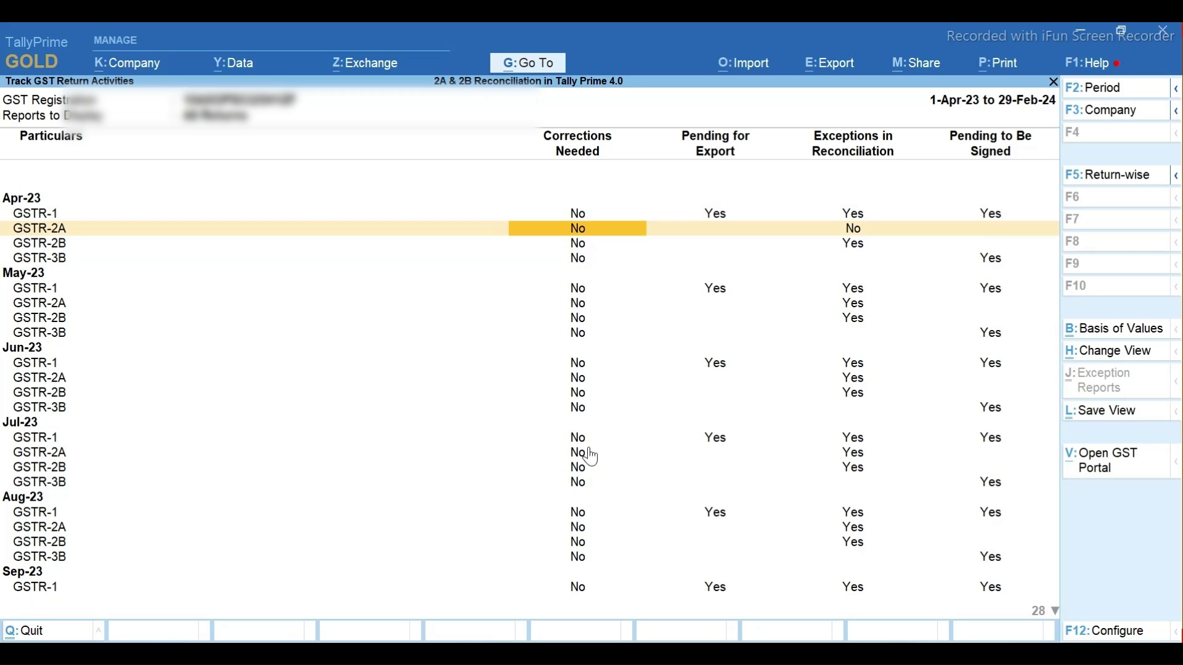
key(Escape)
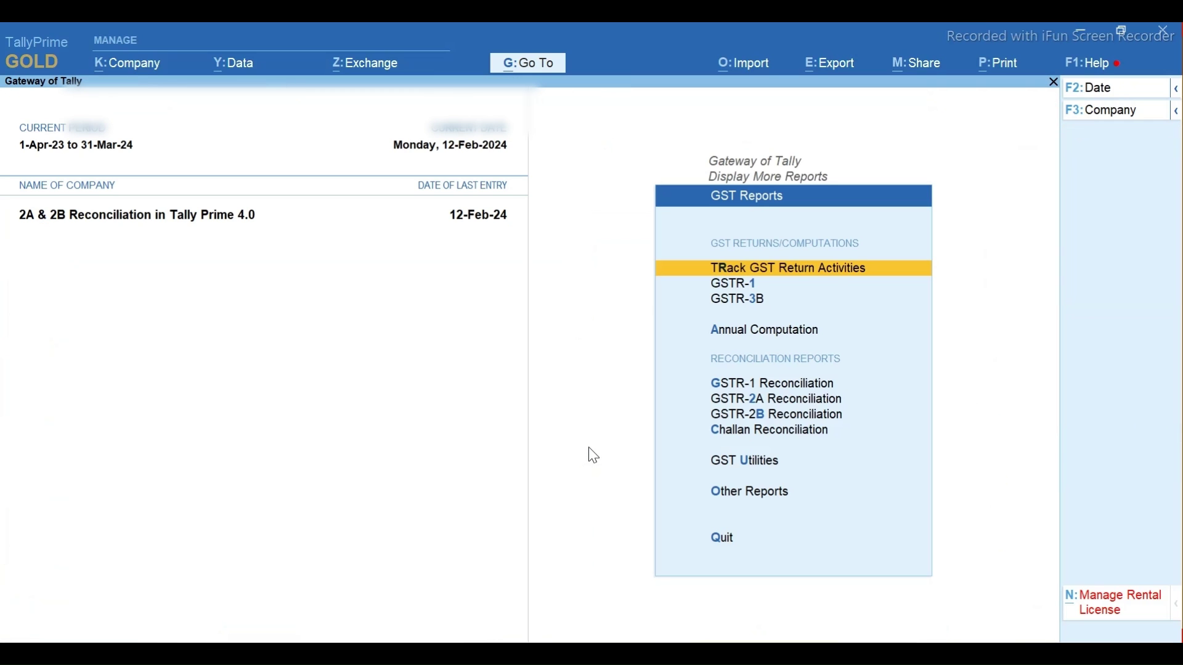
Open the GSTR-2A Reconciliation report from the GST reports.
key(Down)
key(Down)
key(Down)
key(Down)
key(Down)
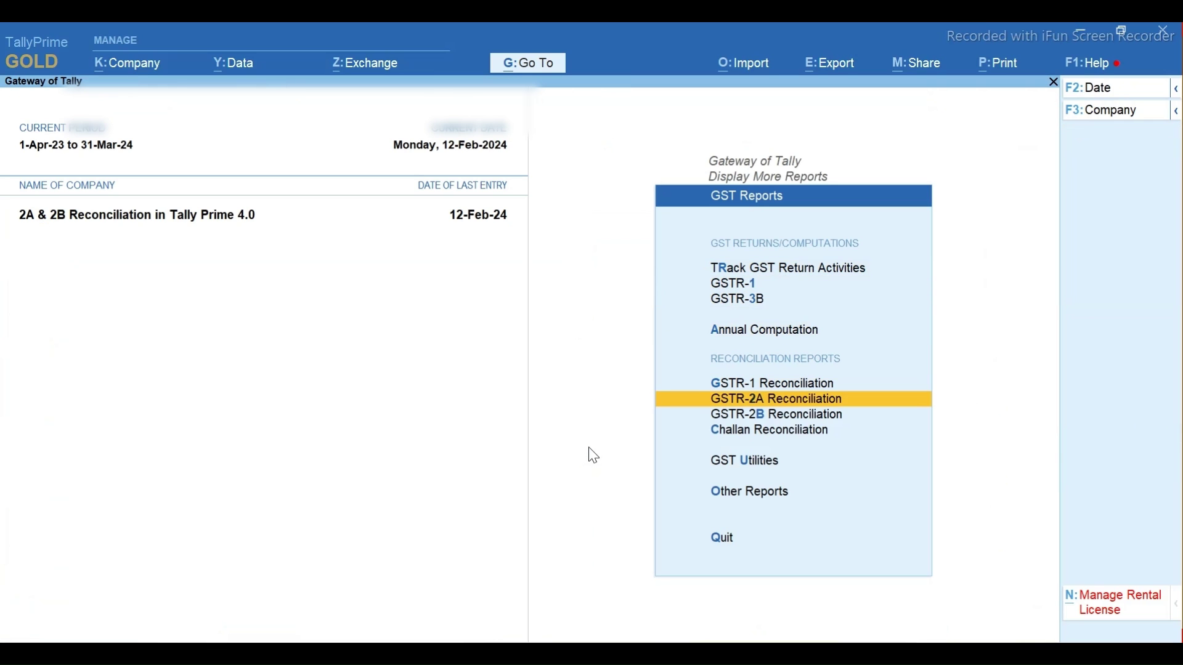
key(Return)
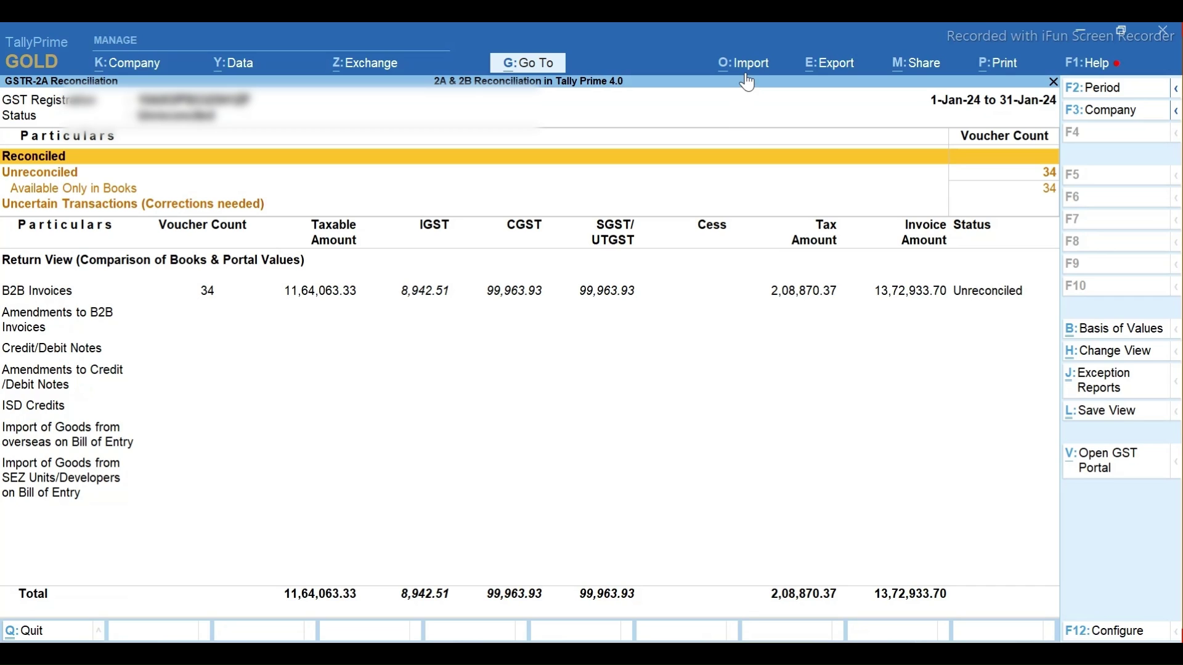
Start a GST returns import and set the return type to GSTR-2A.
click(748, 69)
key(Down)
key(Down)
key(Down)
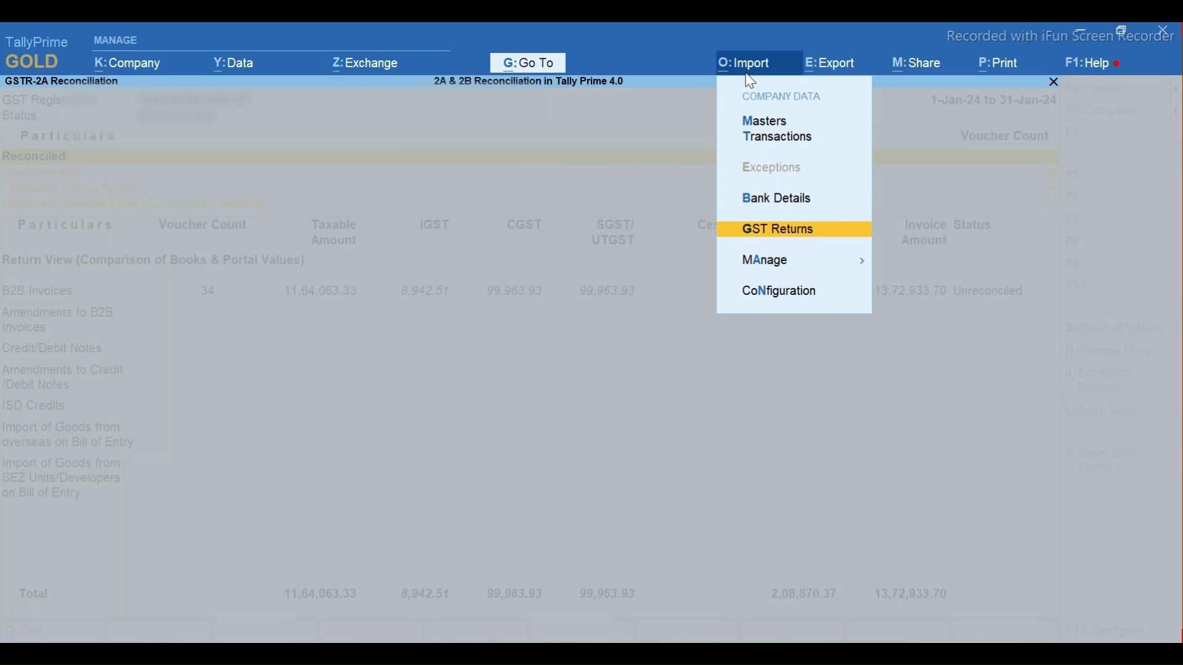
key(Return)
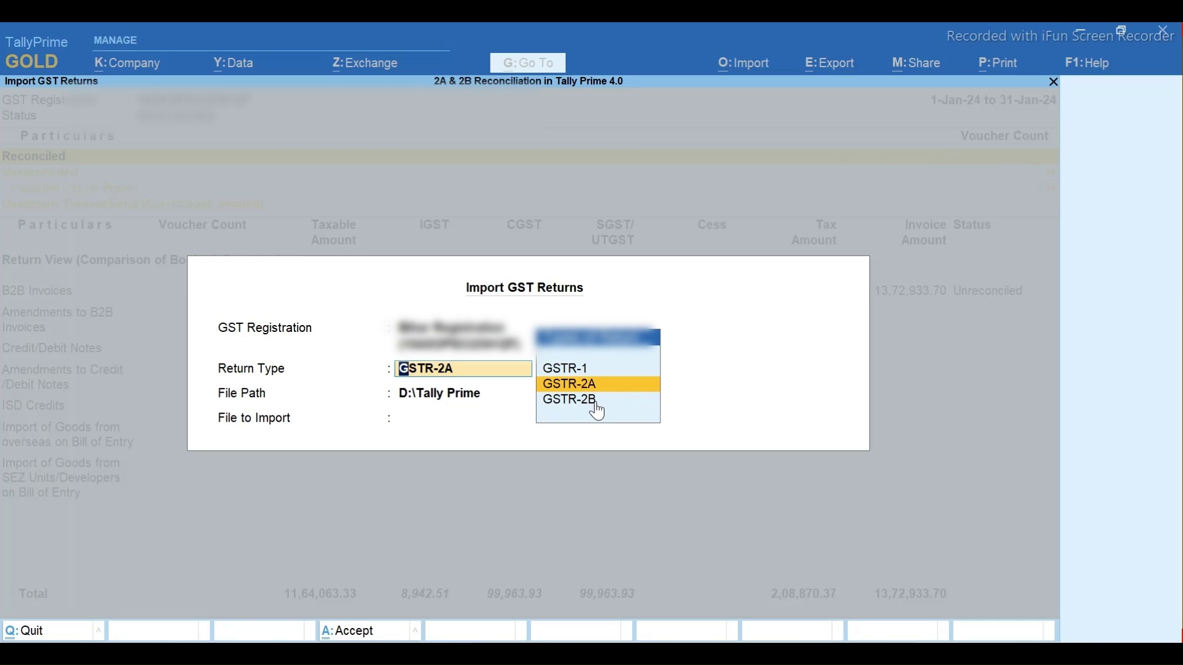
key(Return)
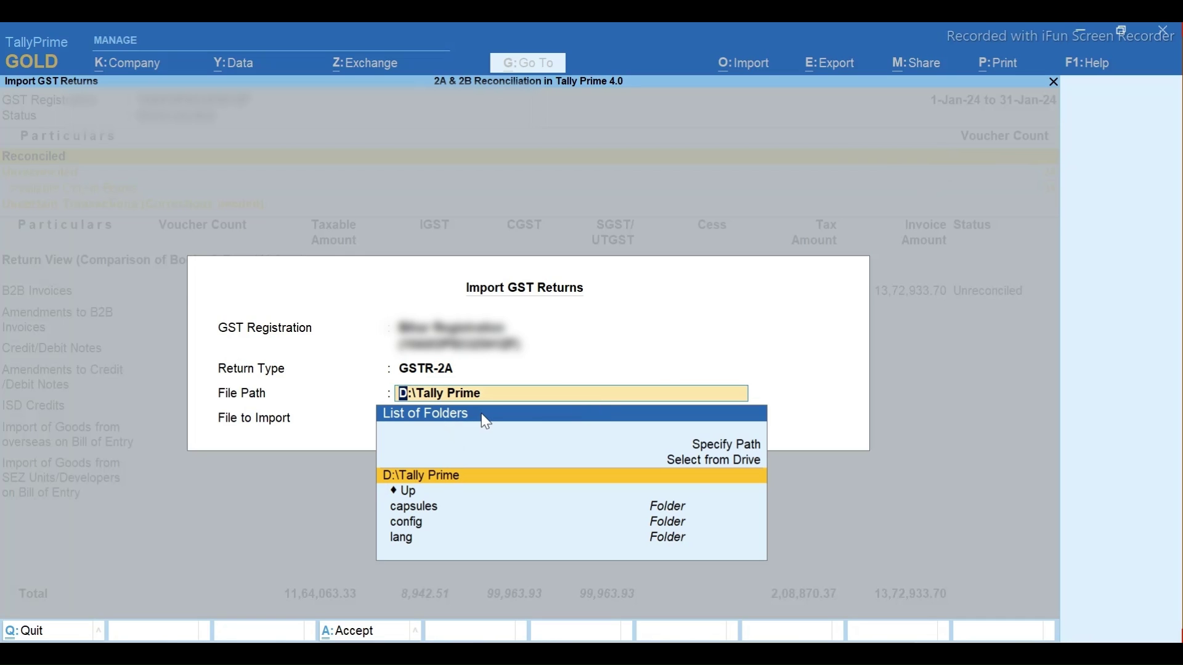
Set the import file path to the 2A JSON folder inside the desktop's 2A 2B folder.
key(Up)
key(Return)
key(Down)
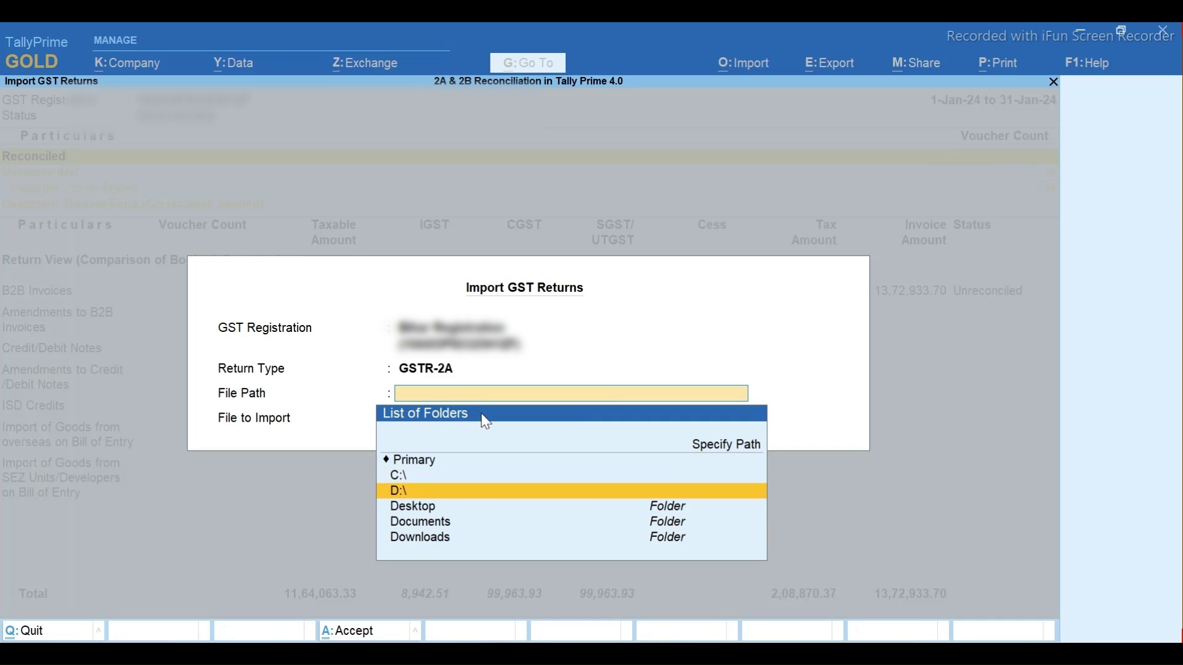
key(Down)
key(Return)
key(Down)
key(Down)
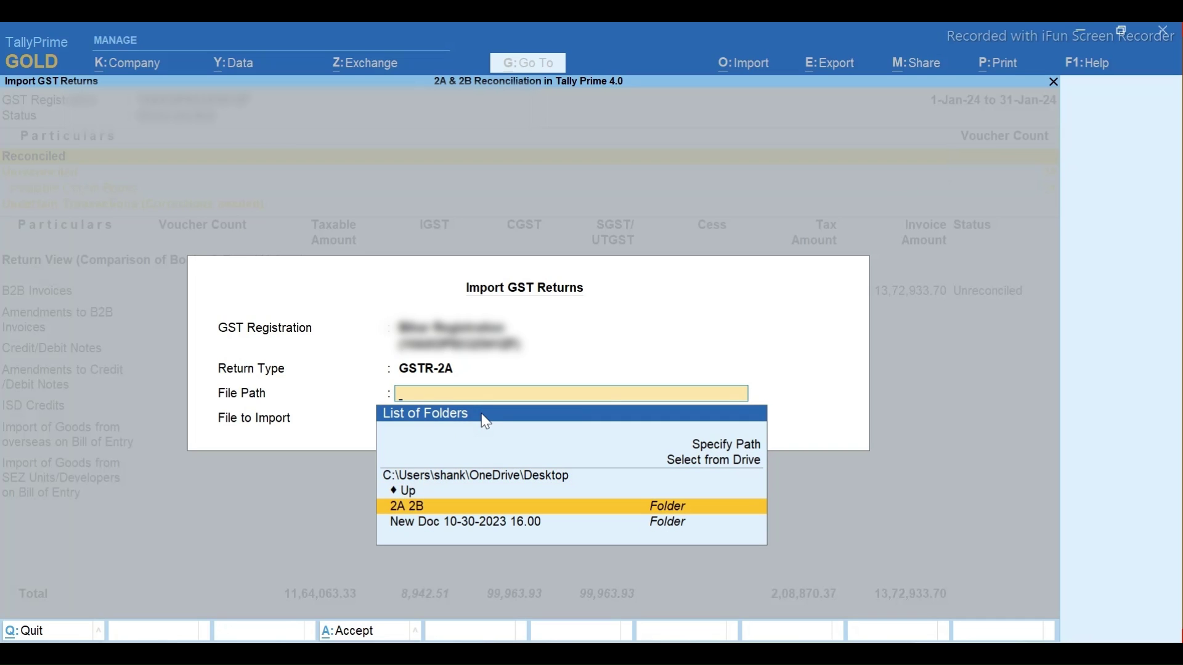
key(Return)
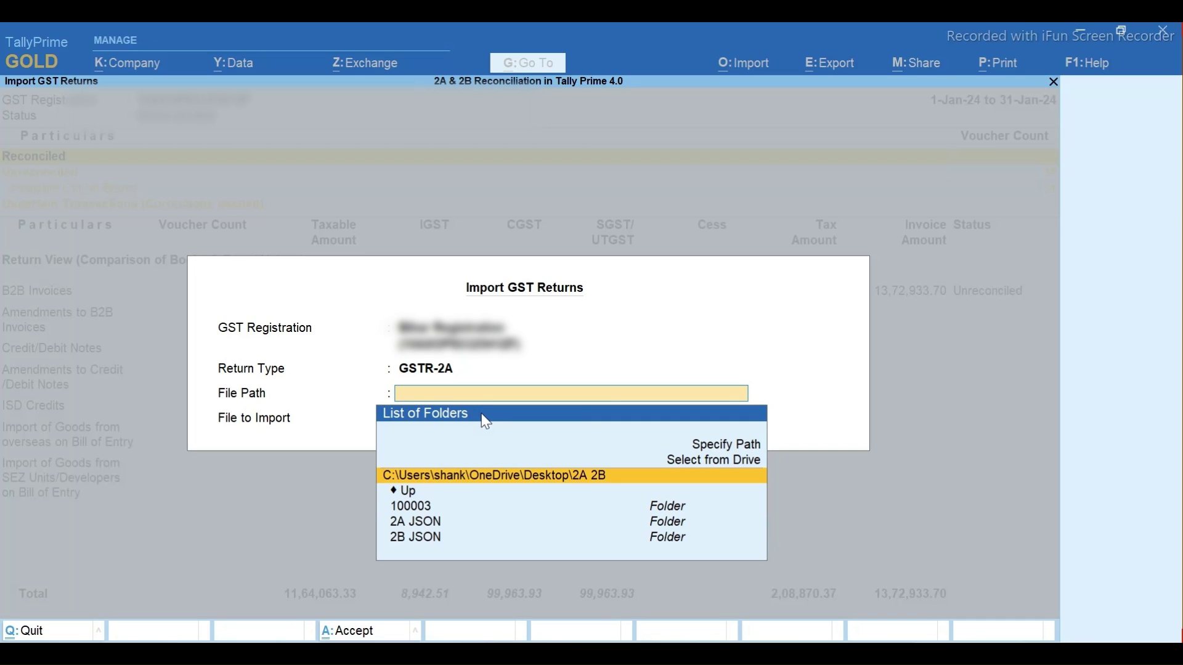
key(Down)
key(Down)
key(Down)
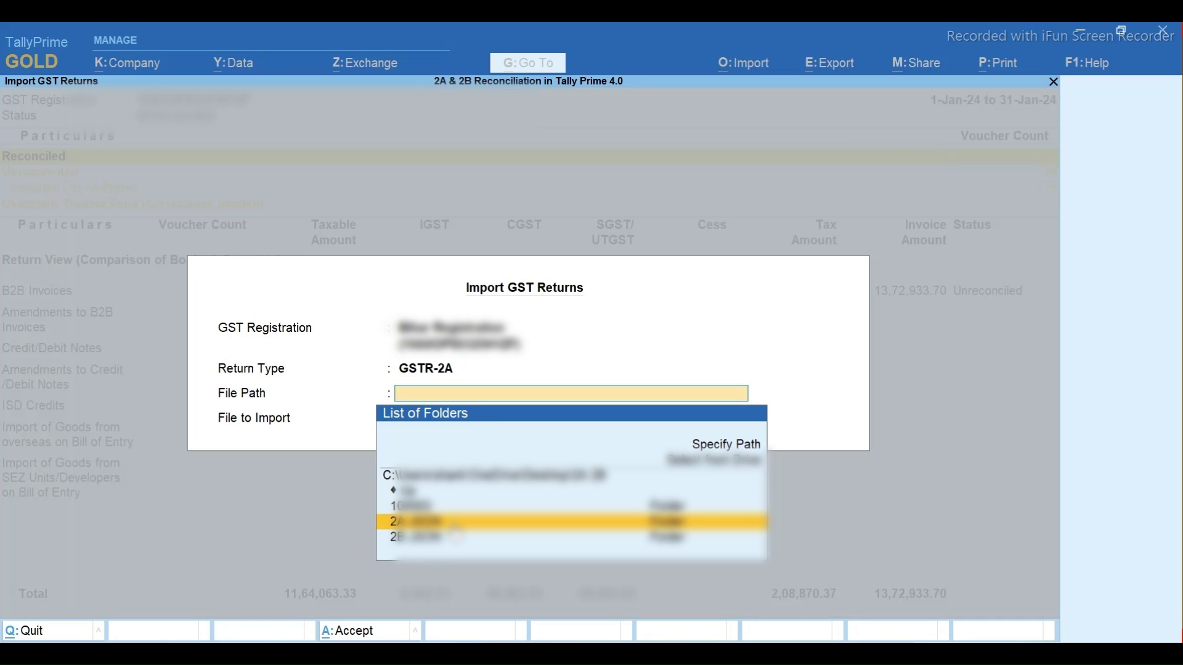
key(Return)
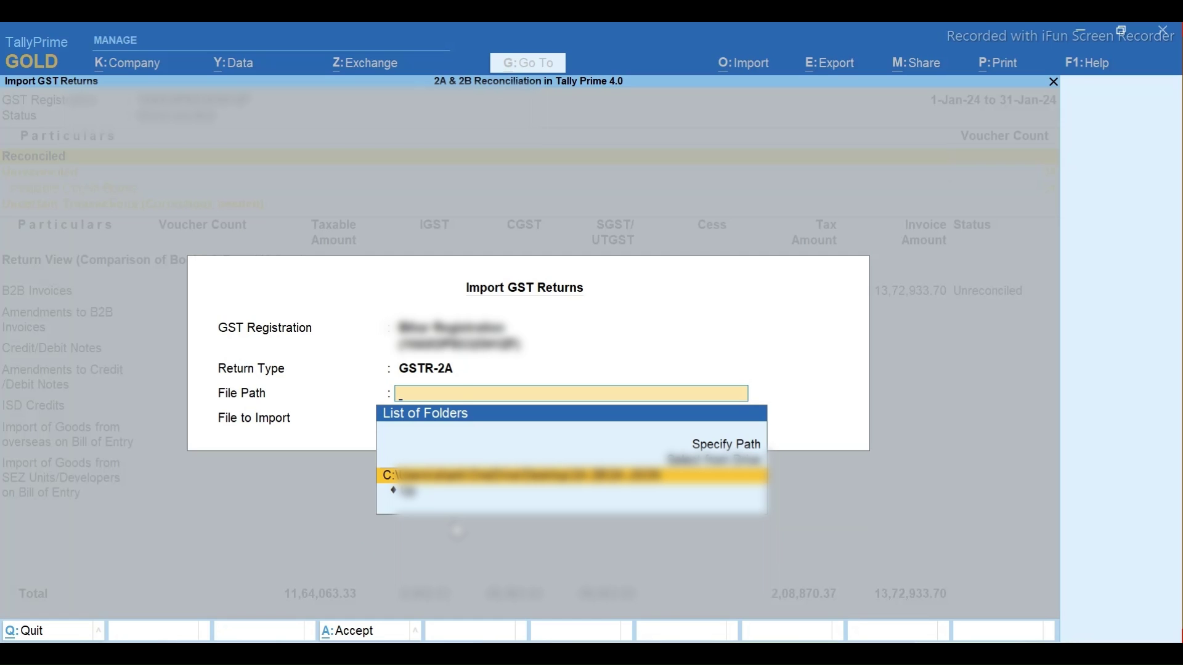
key(Return)
Import the GSTR-2A returns zip file modified on 16-Feb-24 at 08:34:10 and dismiss the import summary.
key(Down)
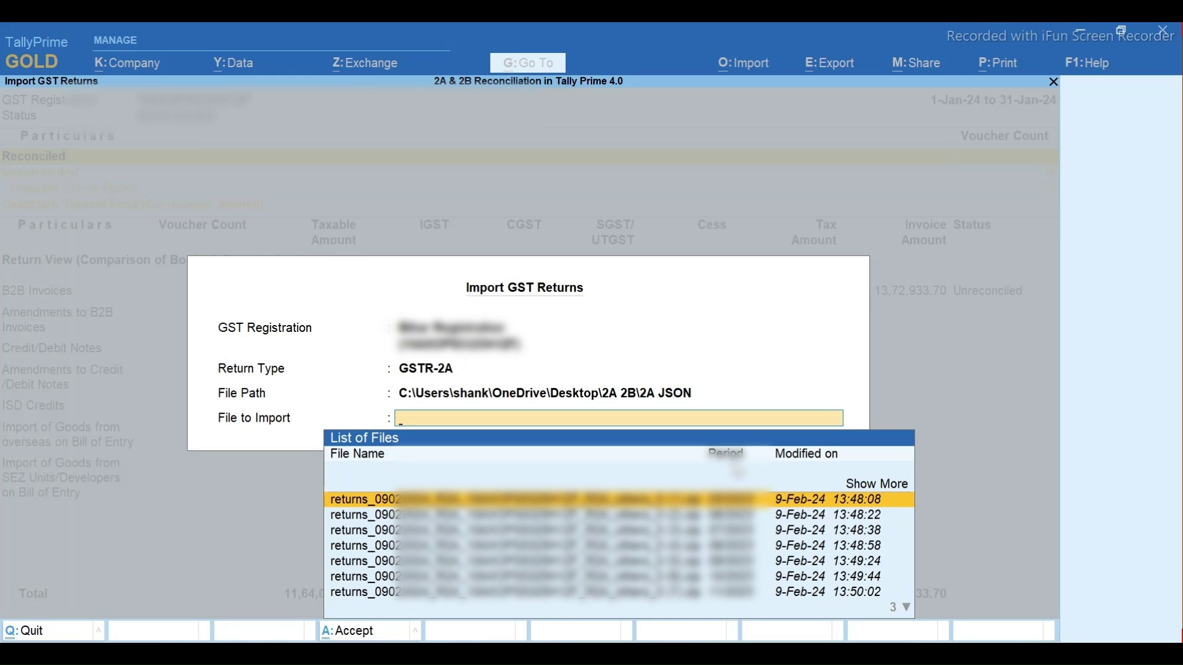
key(Down)
key(Down)
key(Down)
key(Down)
key(Down)
key(Down)
key(Down)
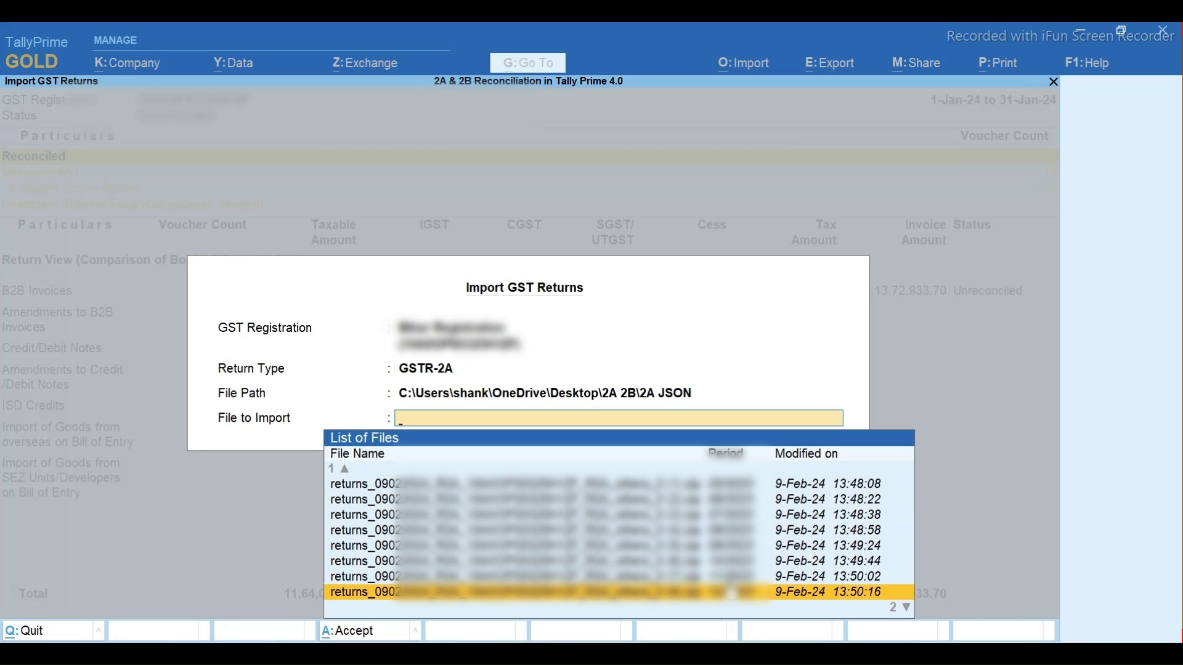
key(Down)
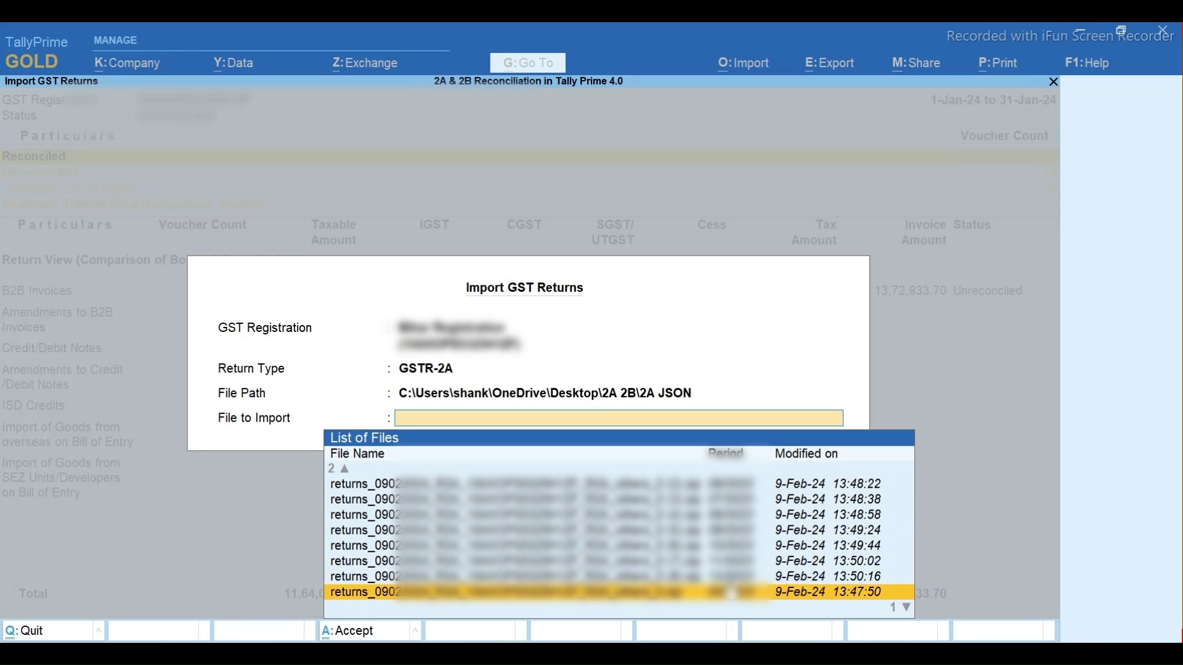
key(Down)
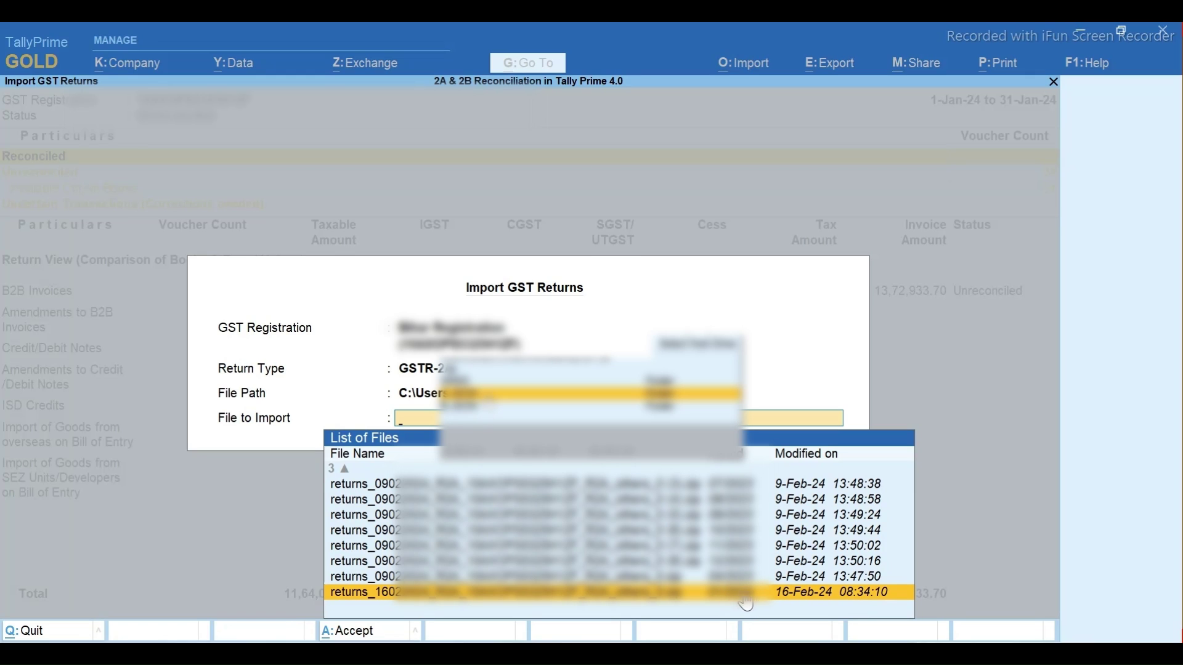
click(763, 595)
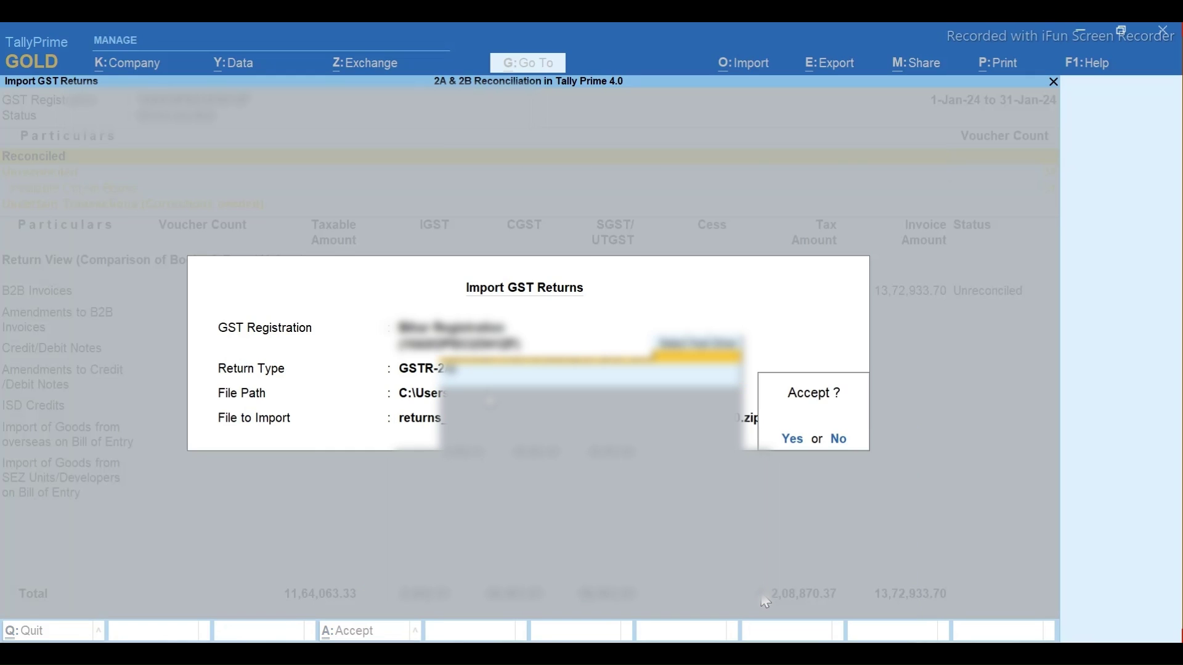
key(Return)
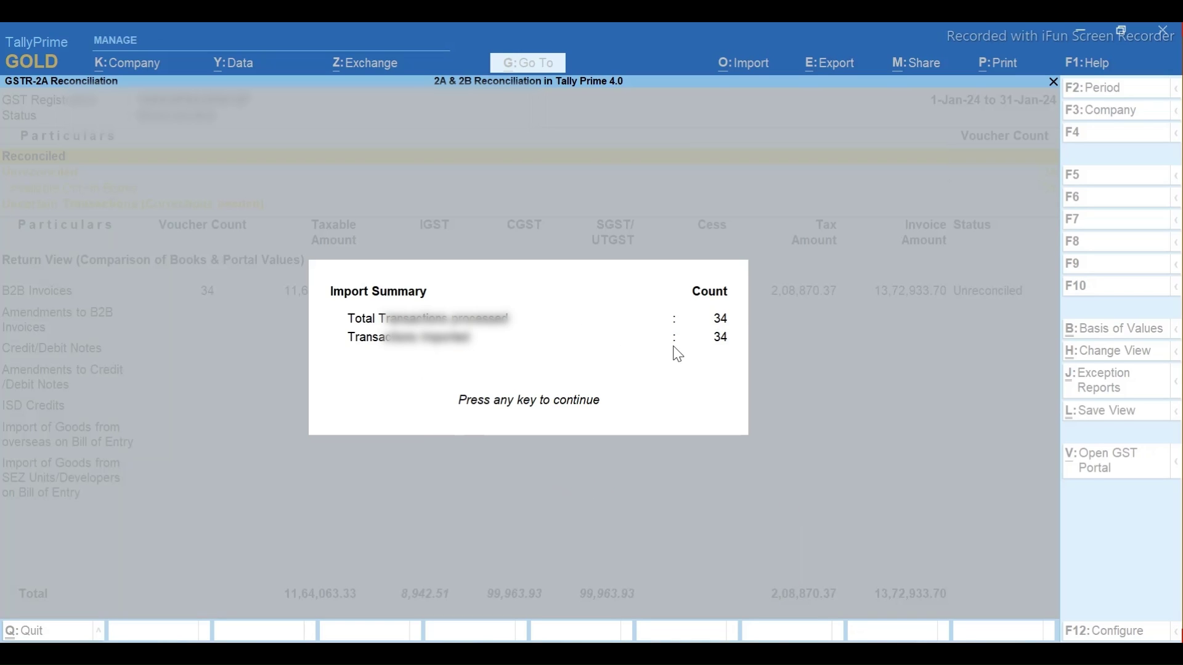
key(Return)
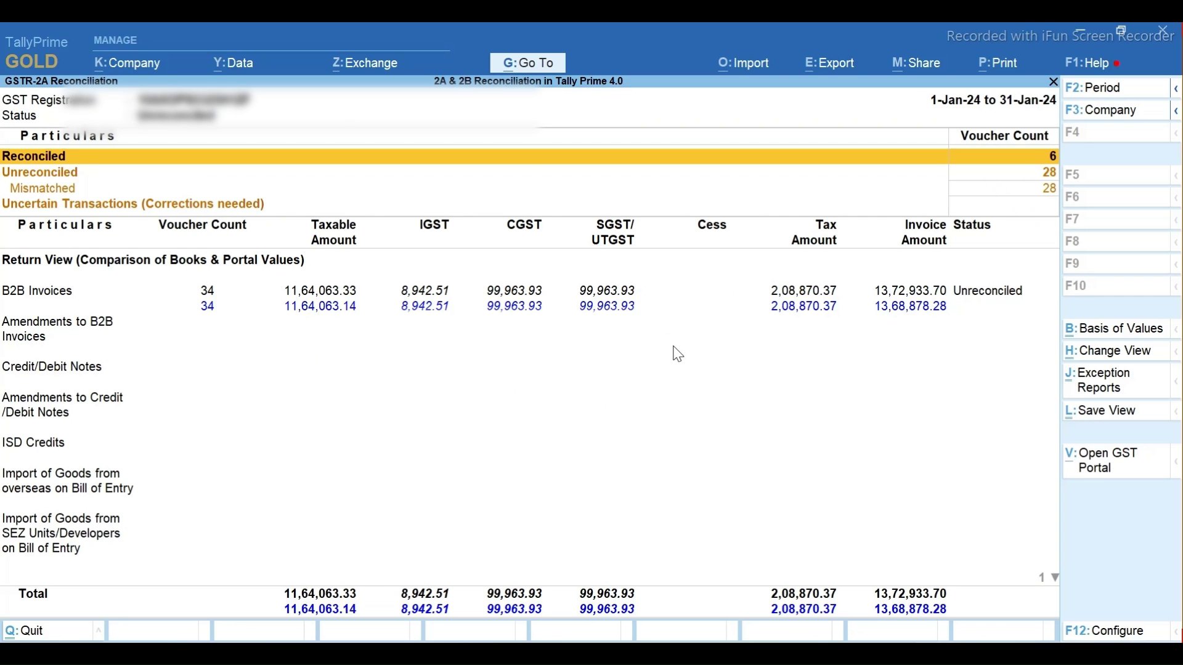
Examine the reconciled, unreconciled and mismatched voucher counts and compare the books and portal values of B2B Invoices.
key(Down)
key(Down)
key(Down)
key(Down)
key(Down)
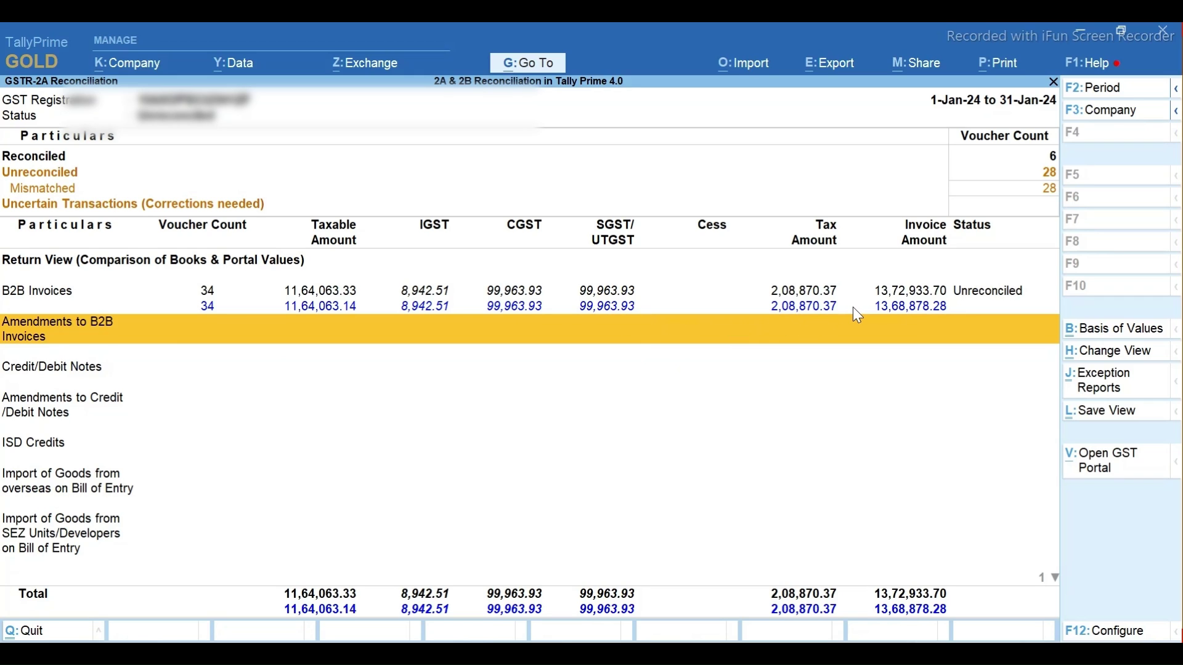
key(Up)
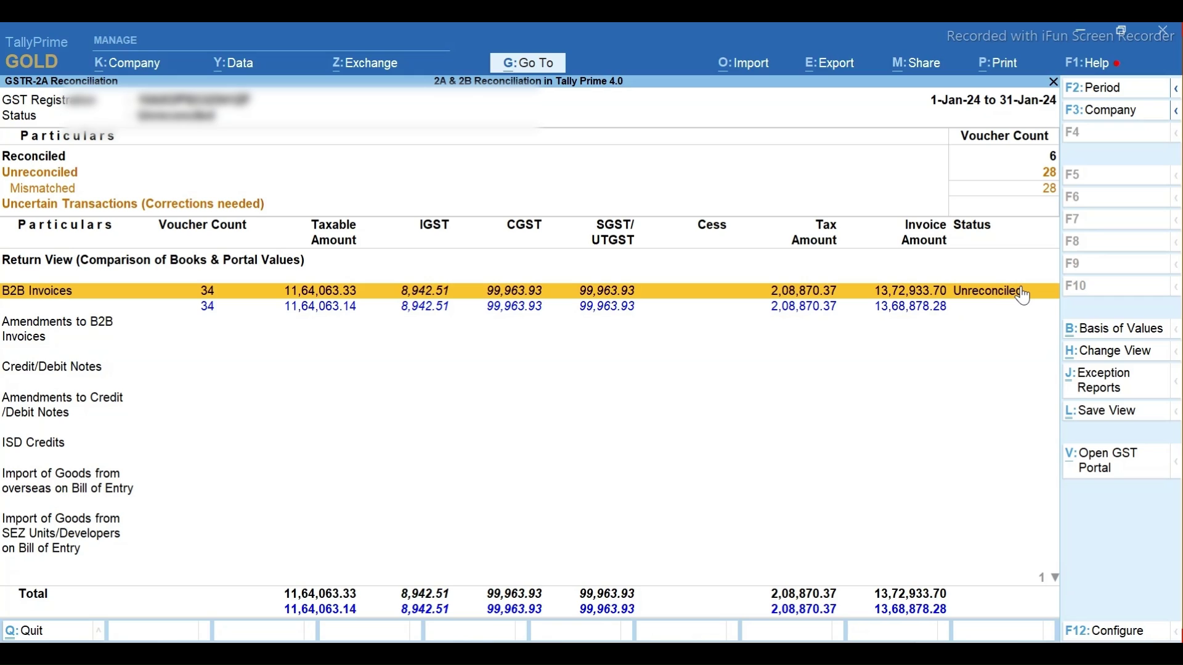
key(Up)
key(Up)
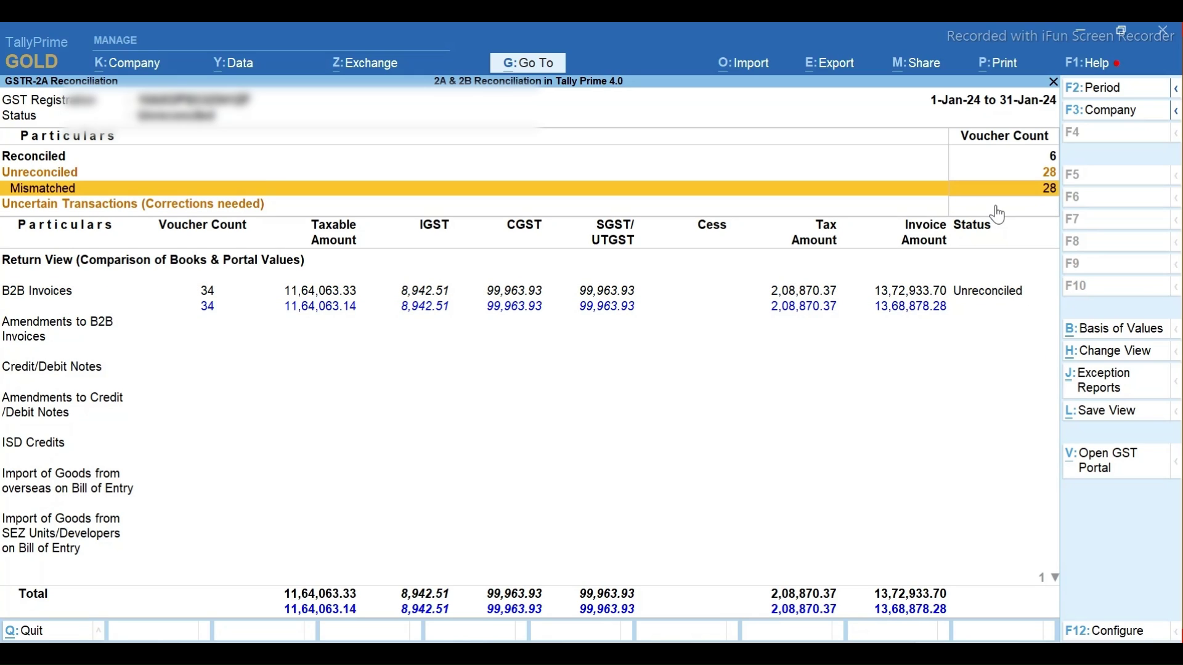
key(Up)
key(Up)
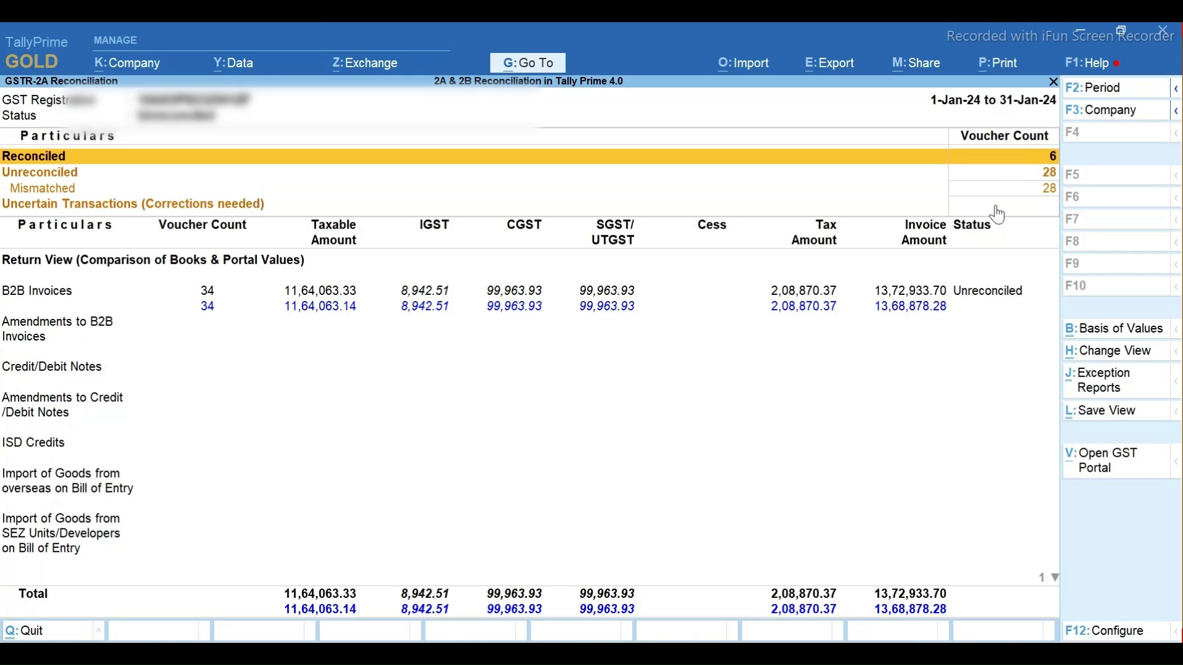
key(Down)
key(Down)
key(Down)
key(Down)
key(Down)
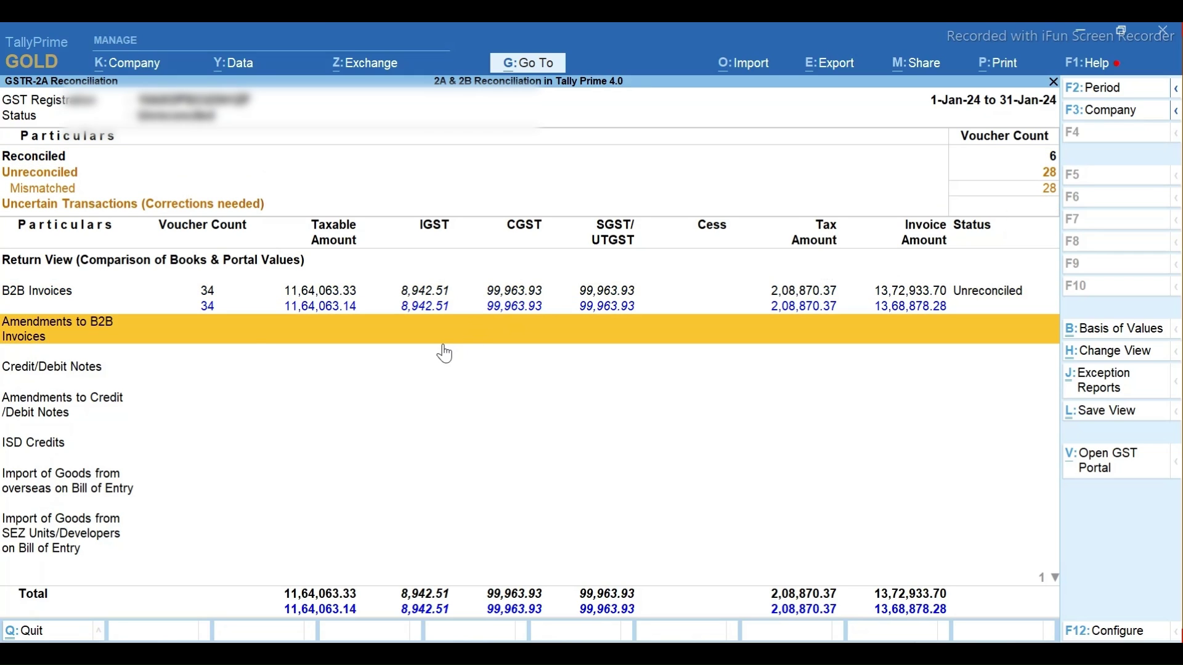
key(Up)
key(Up)
key(Up)
key(Up)
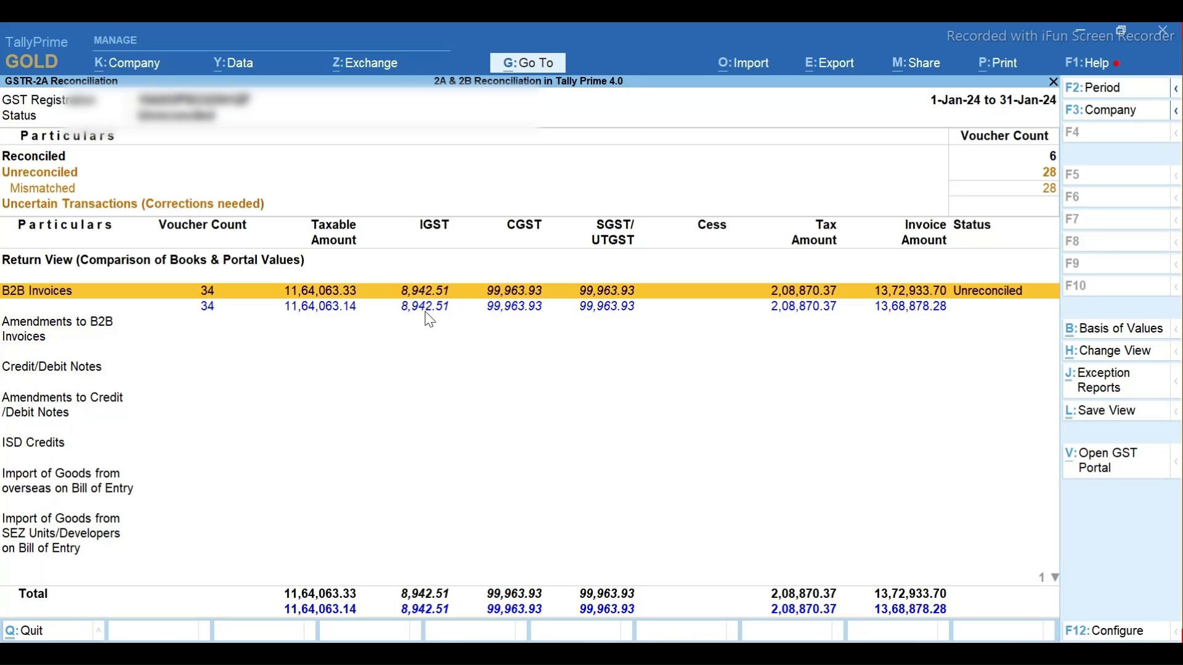
key(Down)
key(Up)
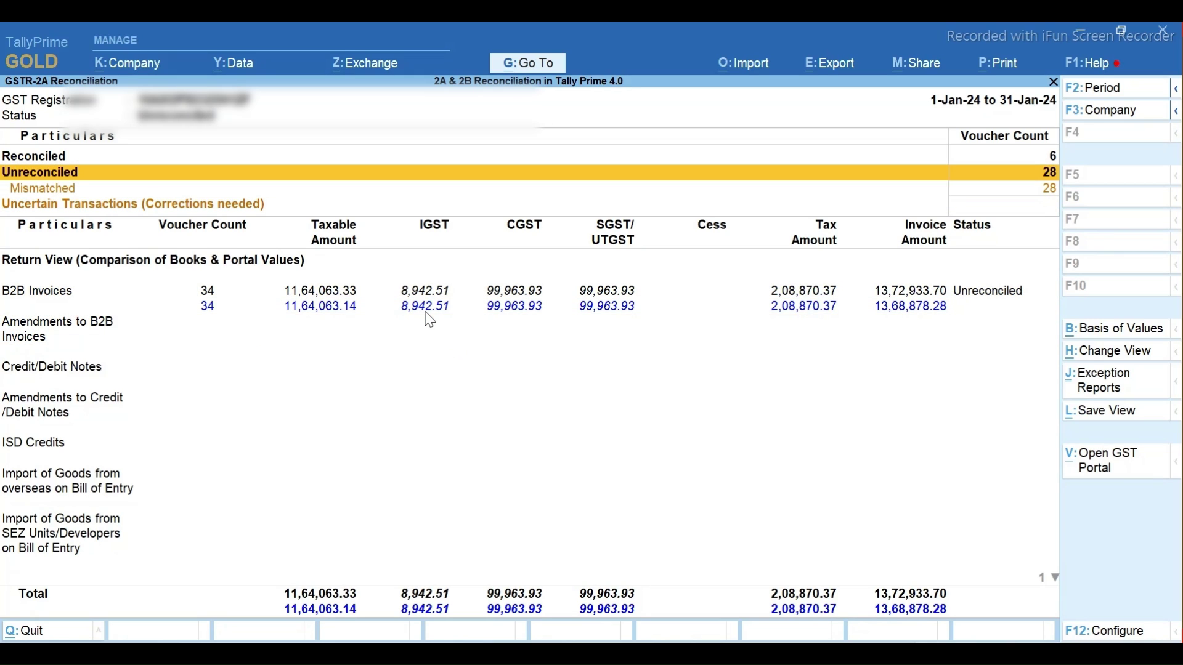
key(Up)
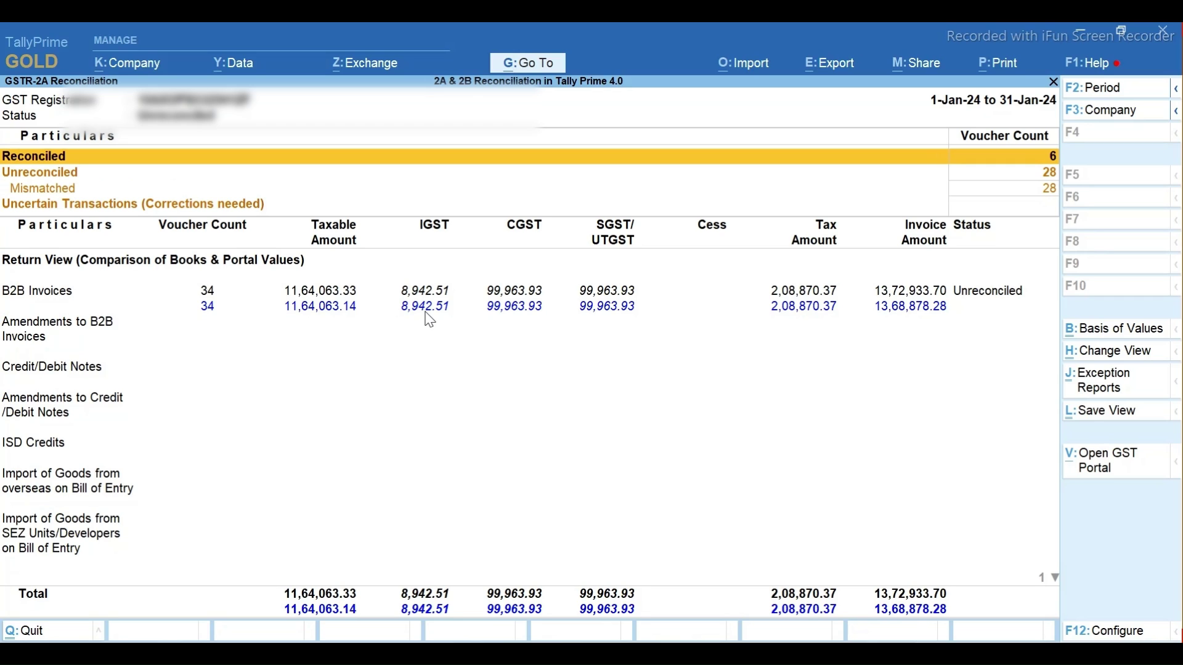
key(Down)
key(Down)
key(Down)
key(Down)
key(Down)
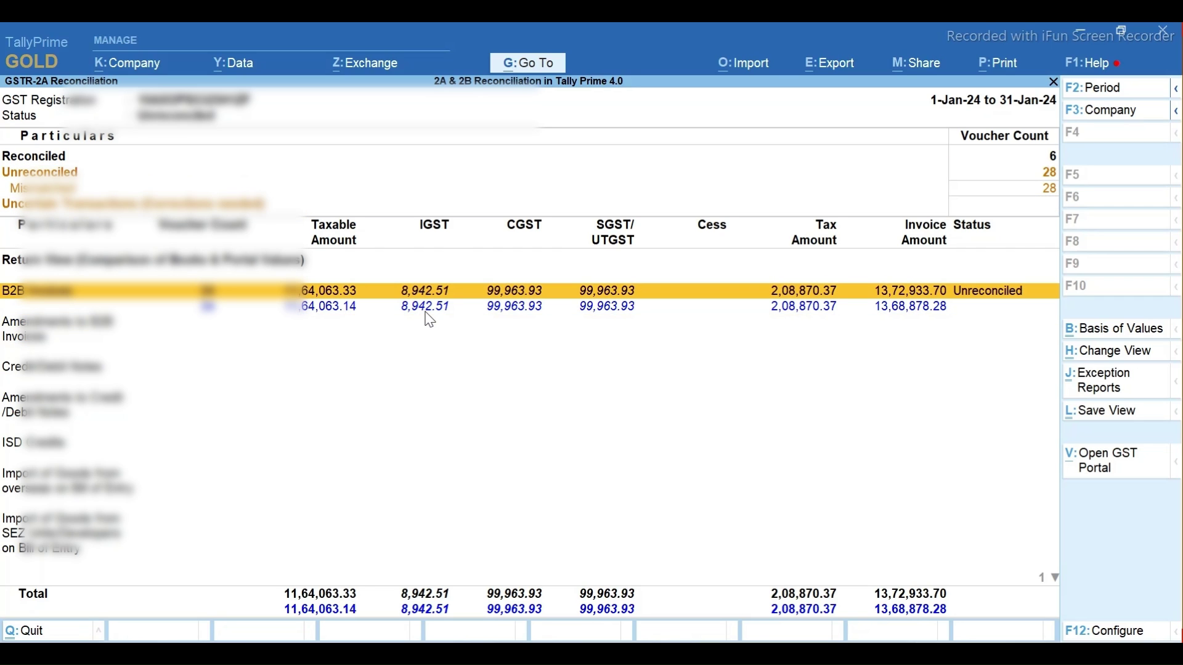
Drill down from B2B Invoices to the Agrawal Rotoplast voucher and compare its tax and invoice amounts with the portal values.
key(Return)
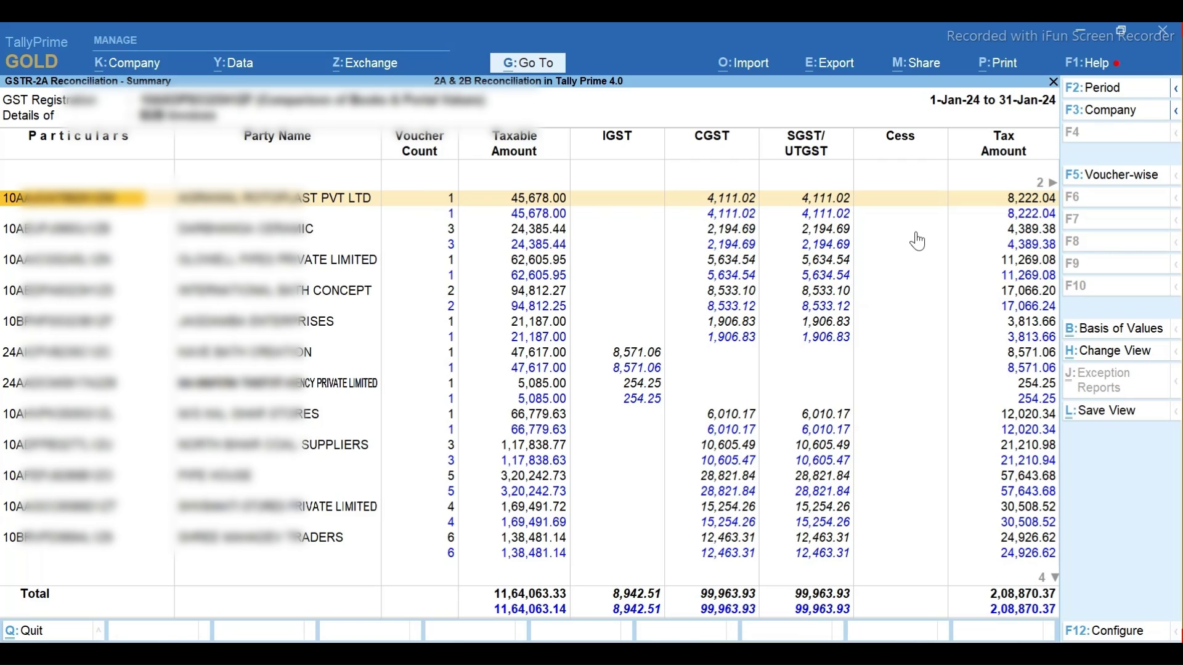
key(Return)
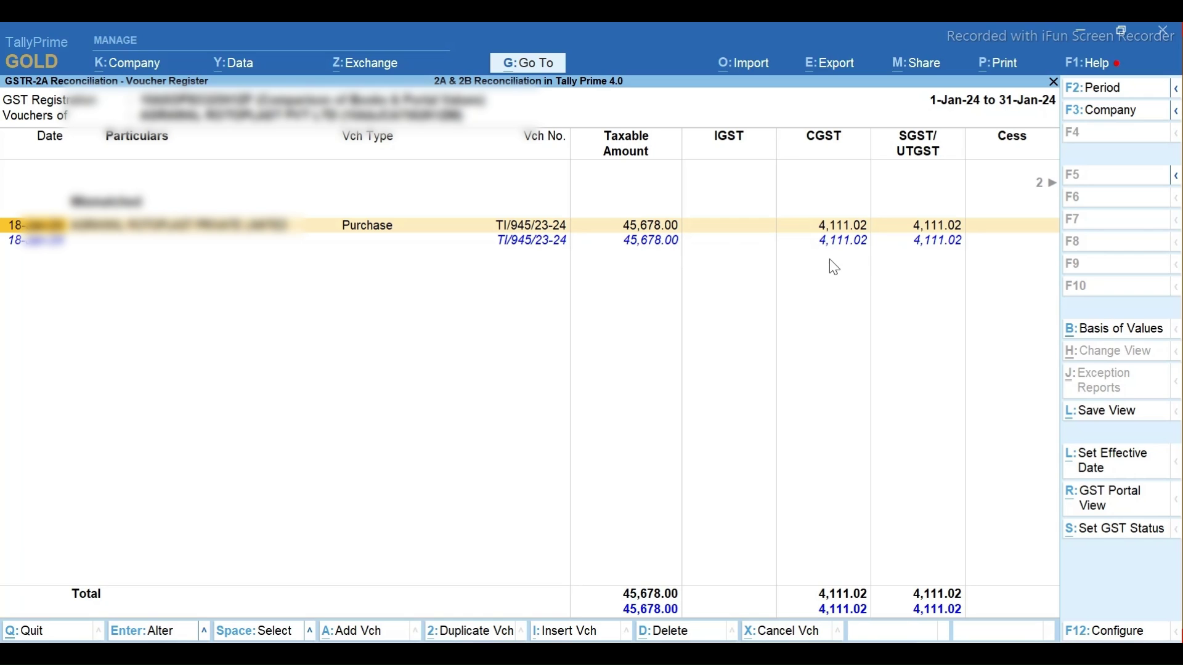
click(938, 247)
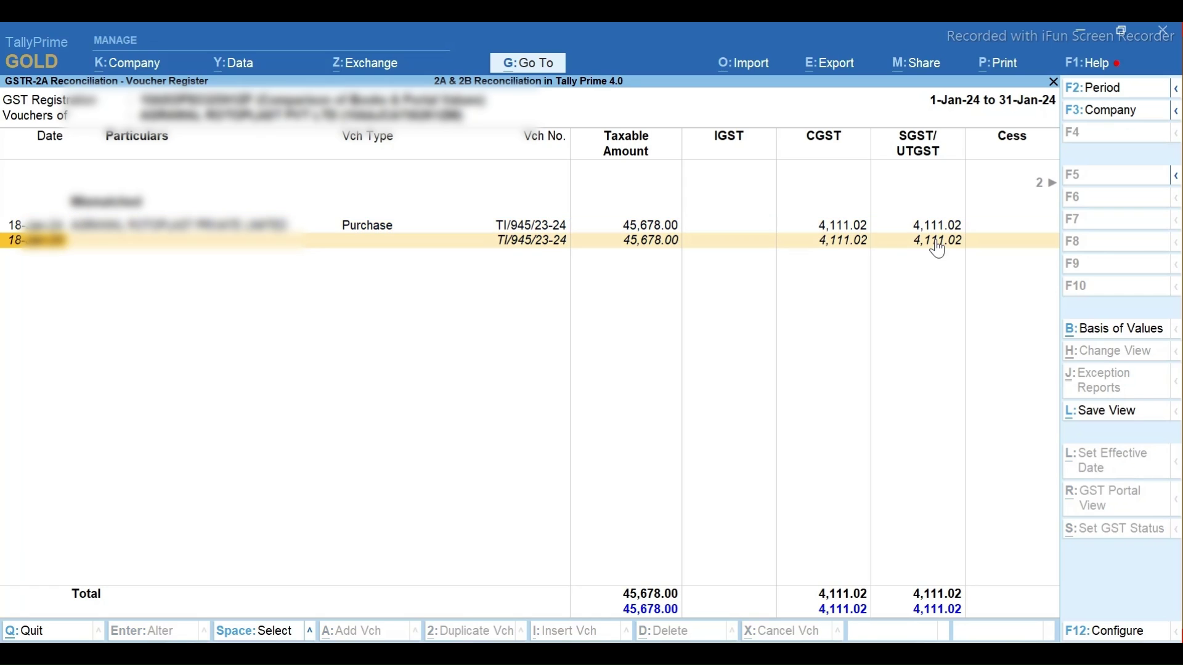
key(Right)
key(Right)
key(Right)
key(Right)
key(Right)
key(Right)
key(Right)
key(Right)
key(Right)
key(Right)
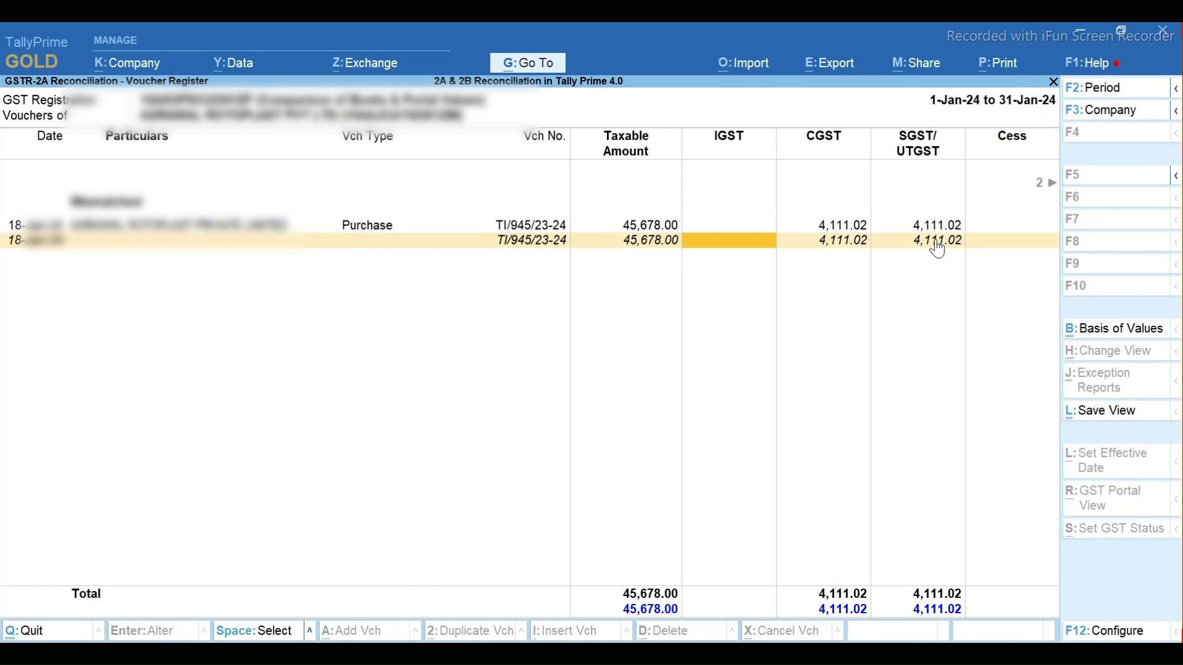
key(Up)
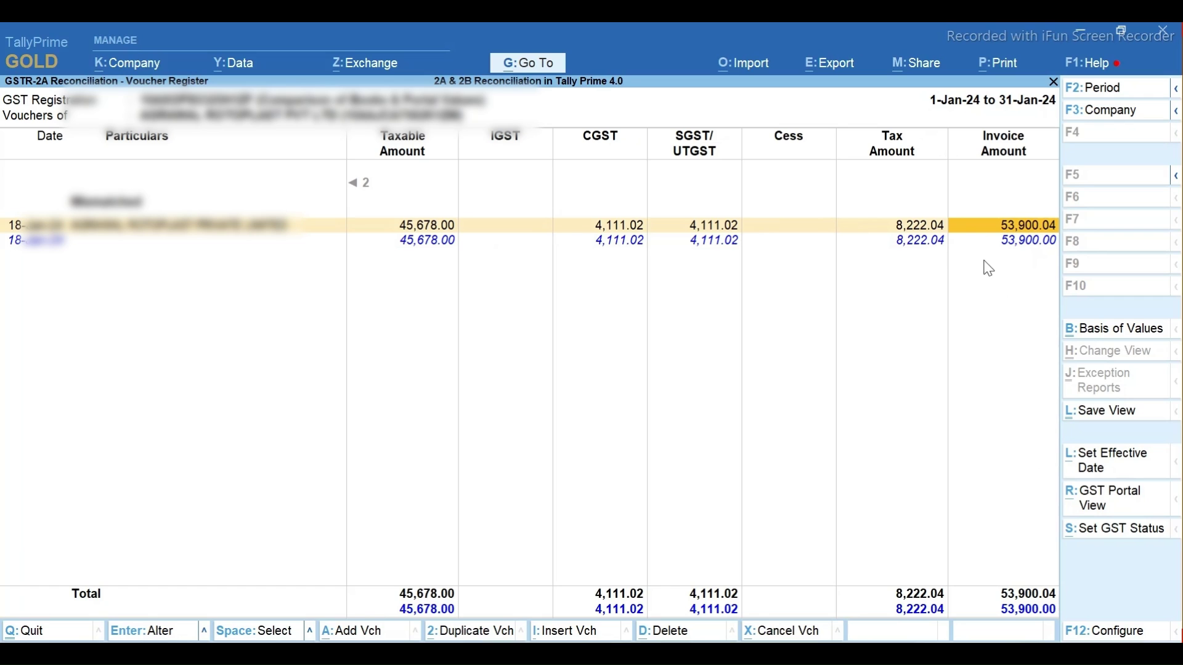
Add a Round Off entry of (-)0.04 to the 18-Jan-24 Agrawal Rotoplast purchase voucher, save it and return to the party summary.
click(1042, 246)
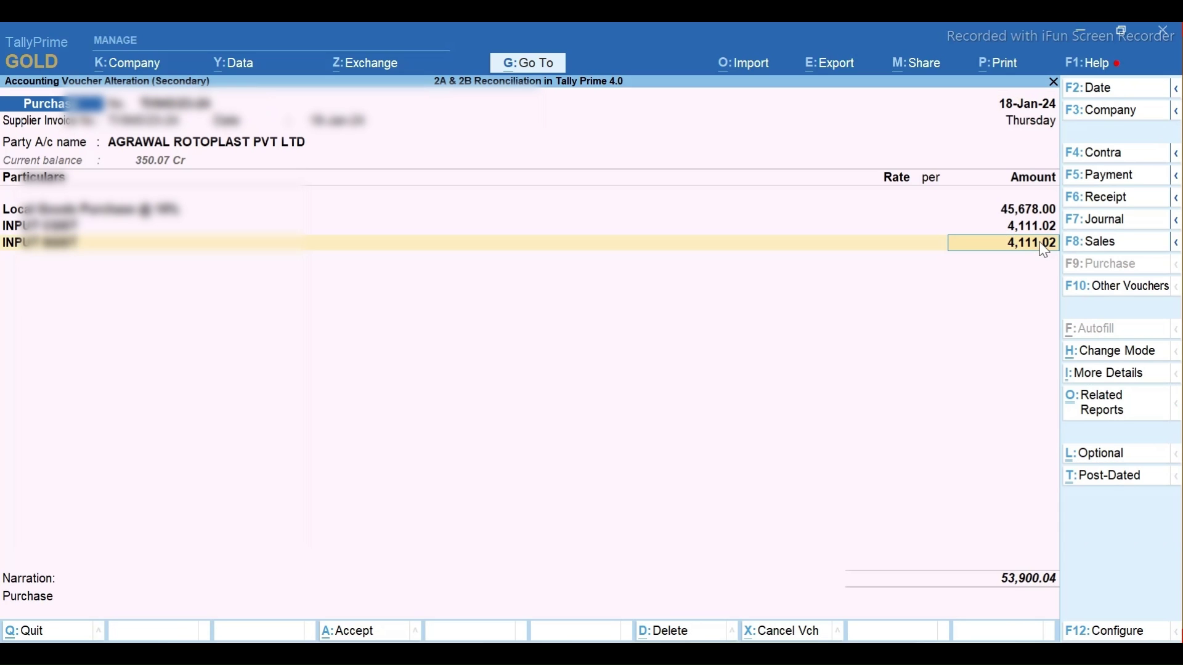
key(Return)
text(R)
key(Return)
key(ctrl)
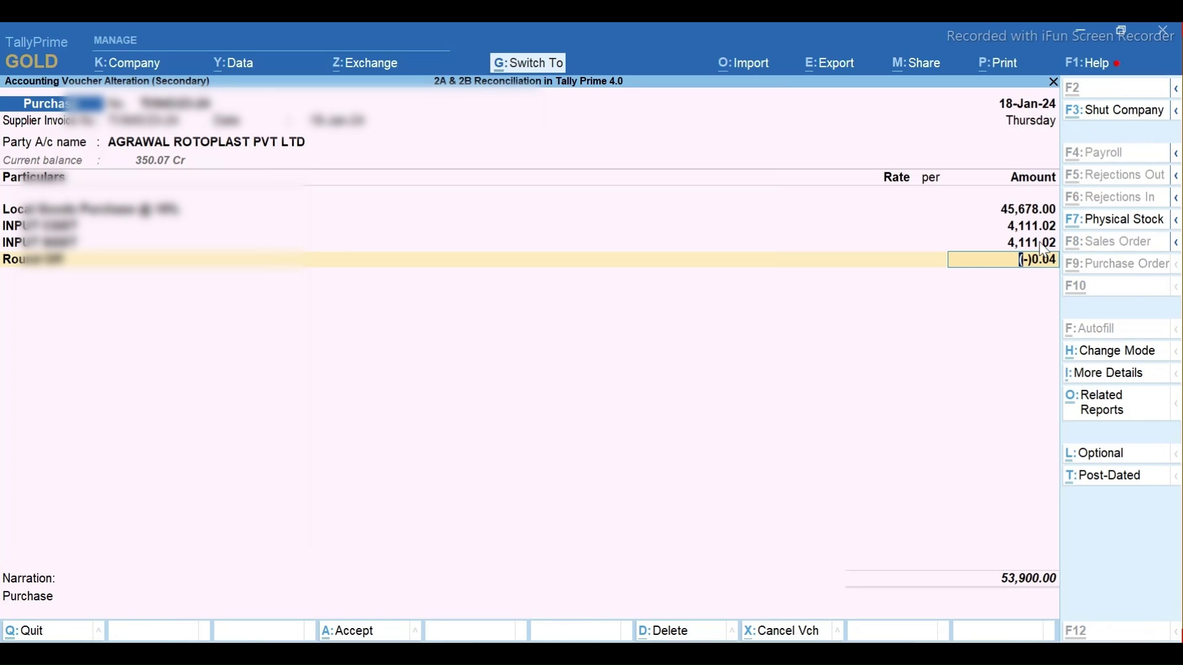
key(ctrl+a)
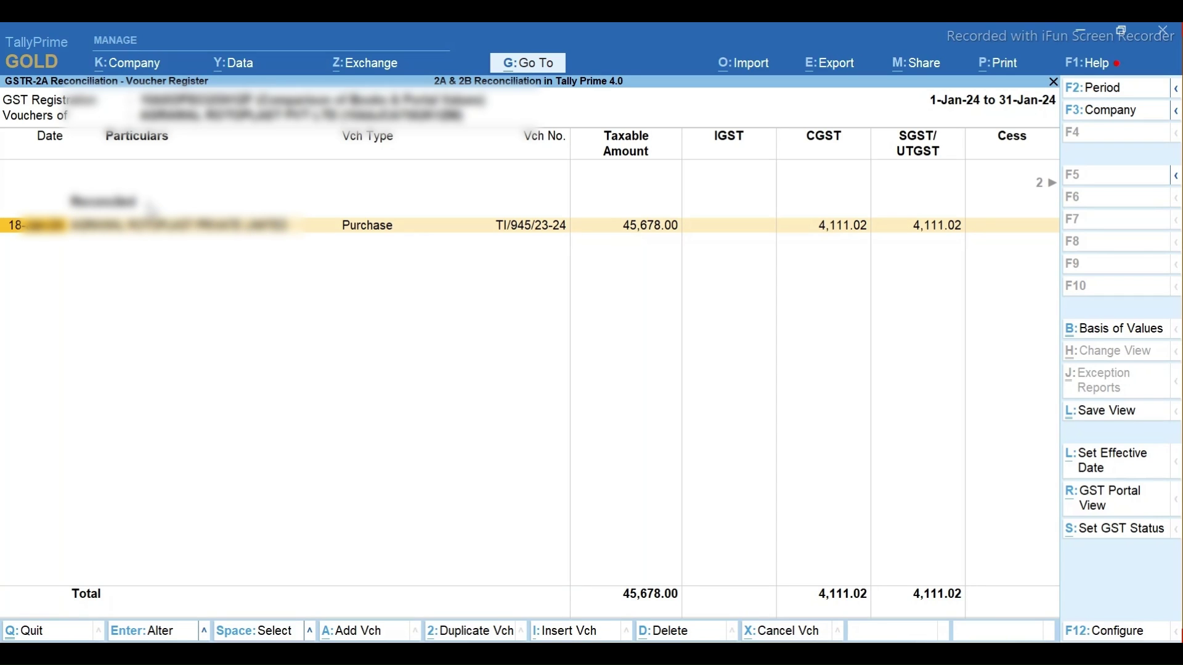
key(Escape)
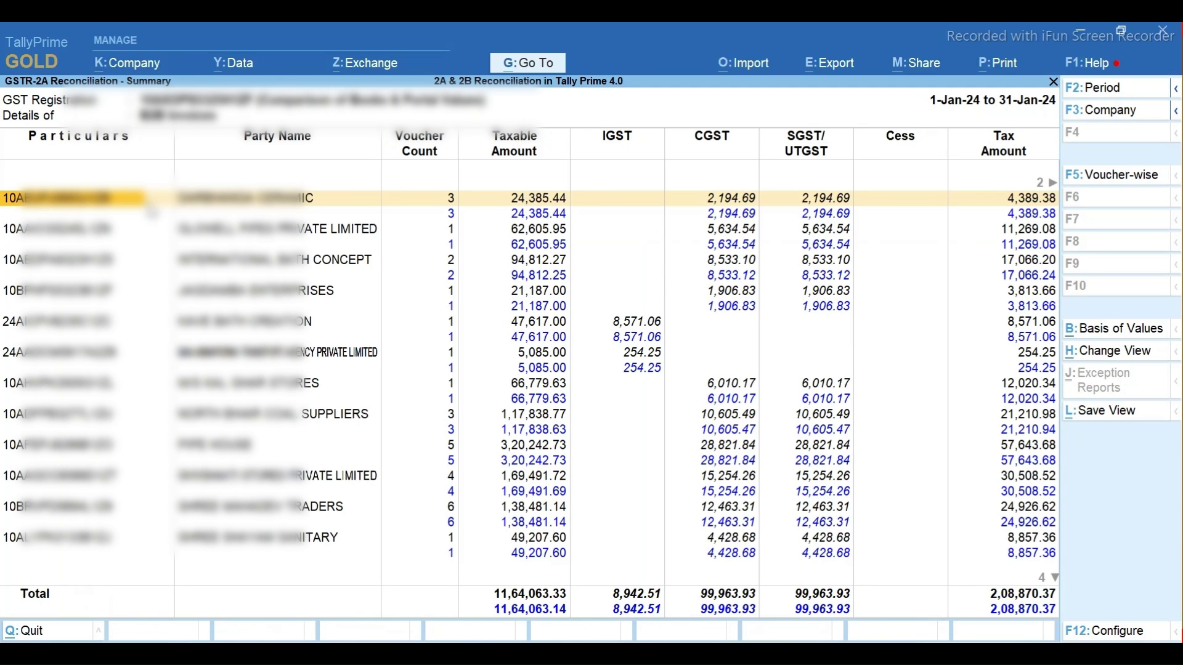
Open the Darbhanga Ceramic vouchers and compare their invoice amounts in the books with the portal values.
click(150, 213)
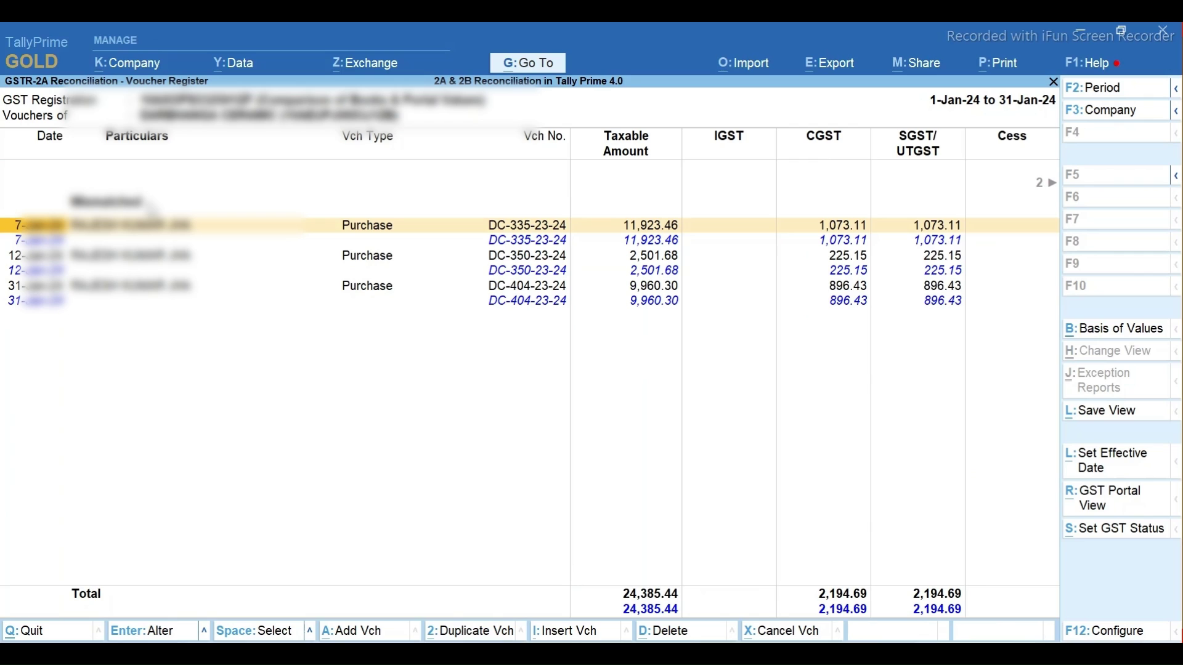
click(151, 213)
key(Escape)
key(Down)
key(Right)
key(Right)
key(Right)
key(Right)
key(Right)
key(Right)
key(Right)
key(Right)
key(Right)
key(Right)
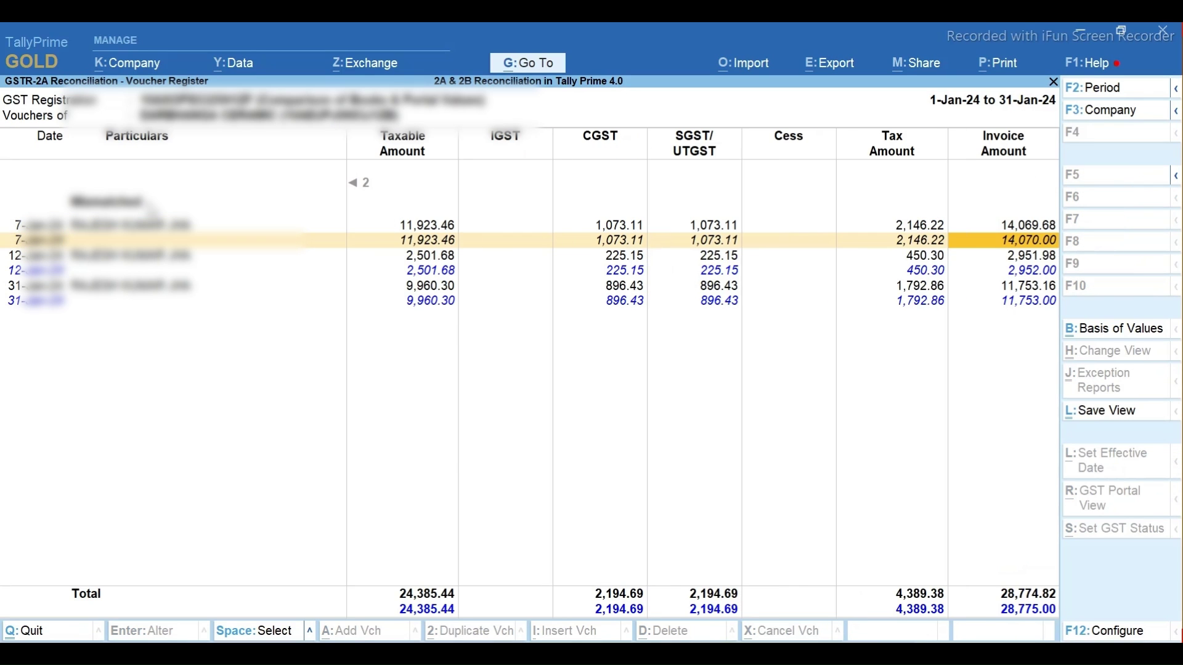
Add a Round Off entry to the 7-Jan-24 Darbhanga Ceramic purchase voucher and save it.
click(1013, 247)
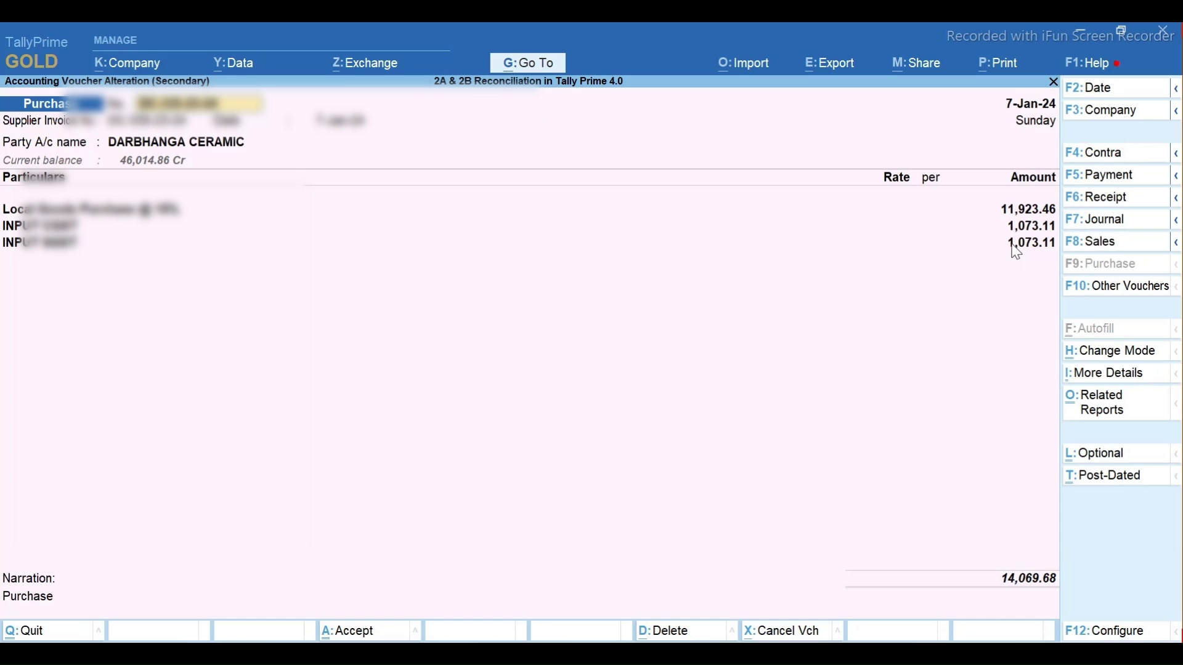
key(Return)
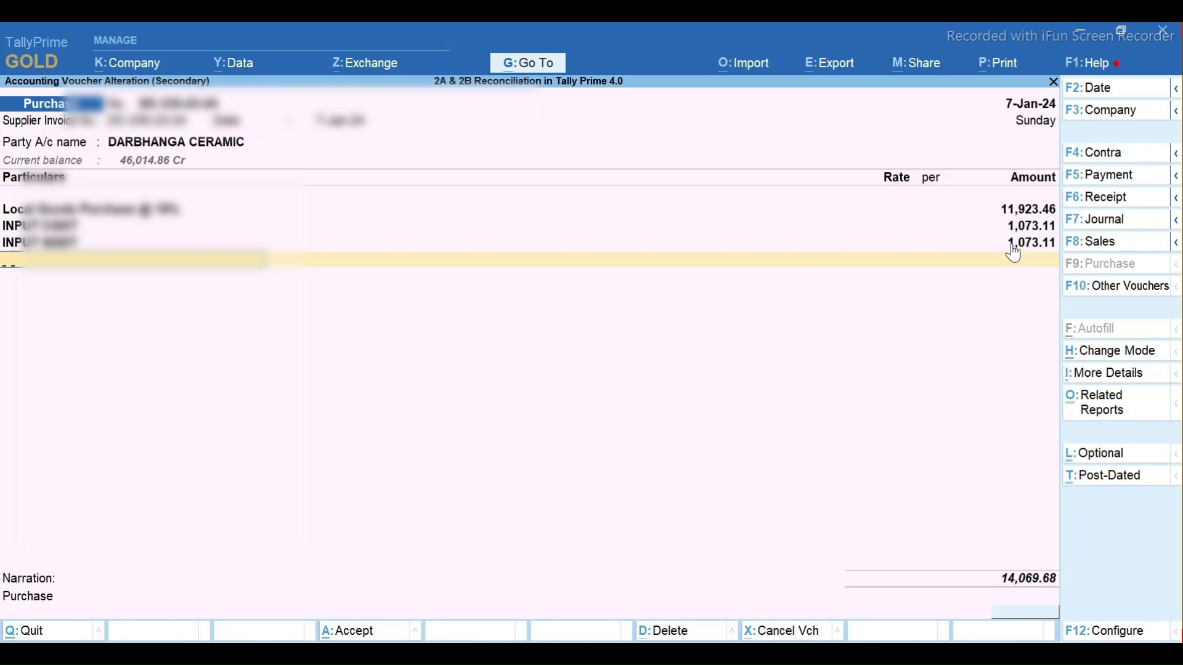
text(R)
key(Return)
key(ctrl+a)
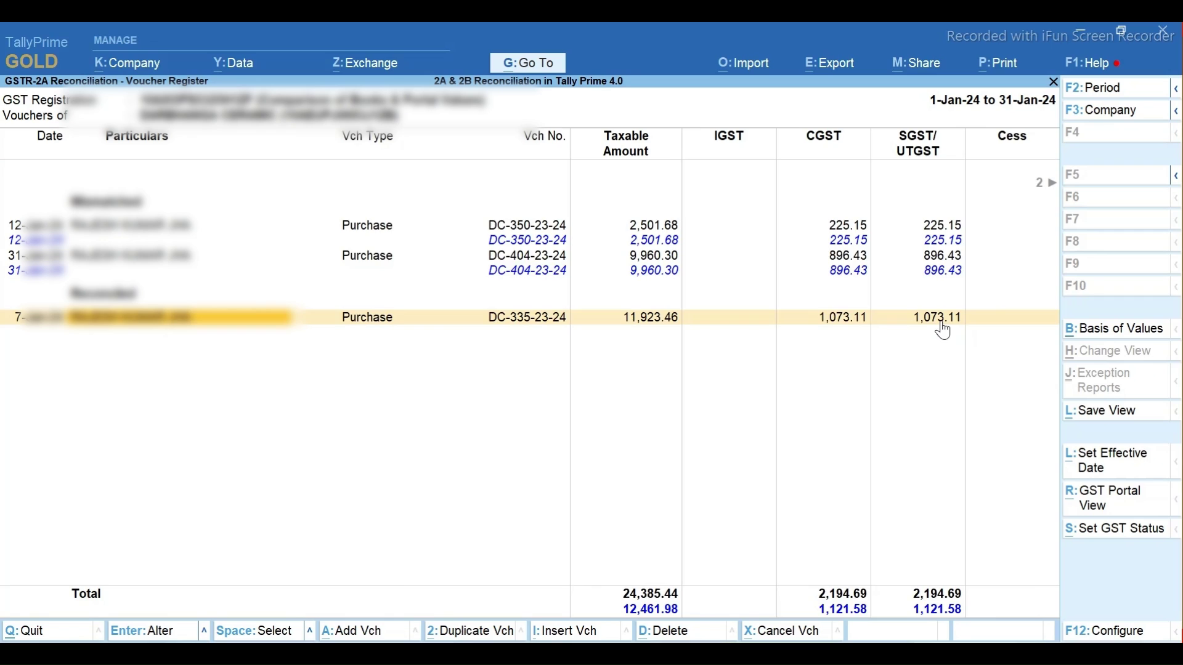
Add a Round Off entry of 0.02 to the 12-Jan-24 Darbhanga Ceramic purchase voucher and save it.
key(Right)
key(Up)
key(Up)
key(Up)
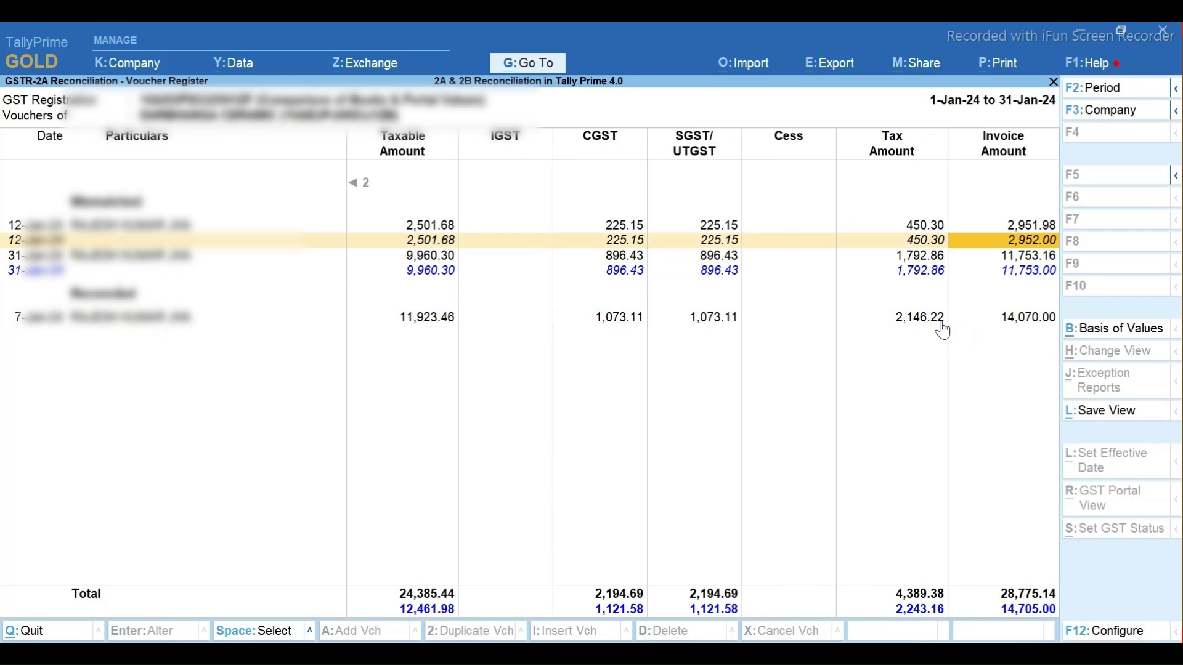
key(Up)
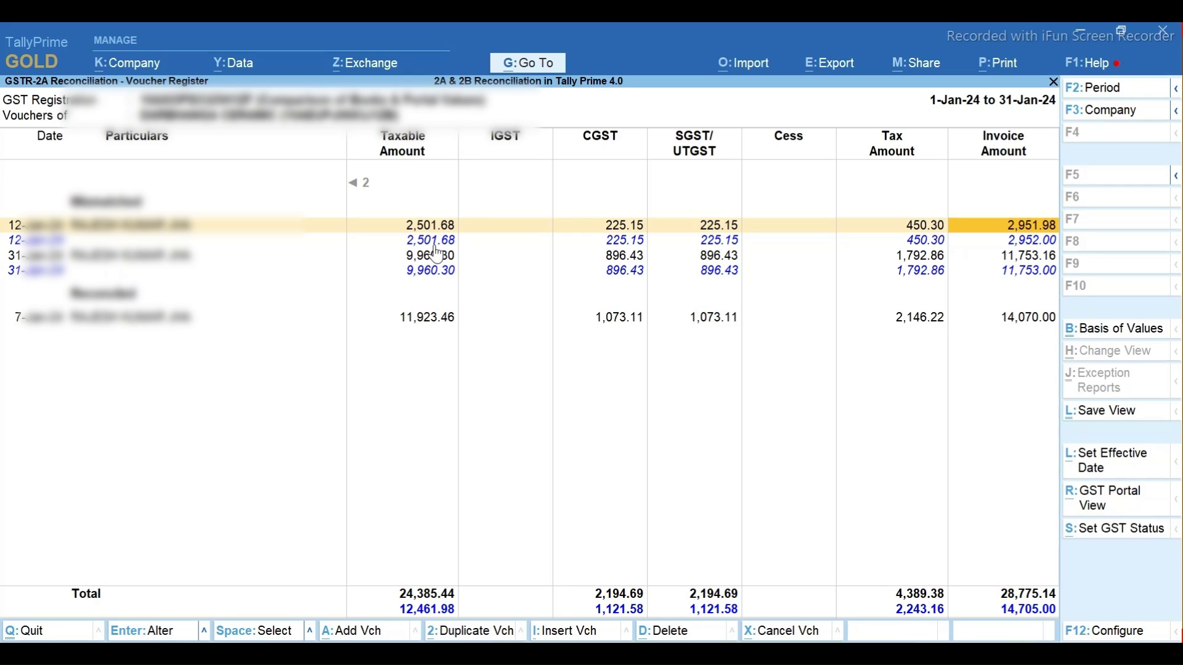
key(Return)
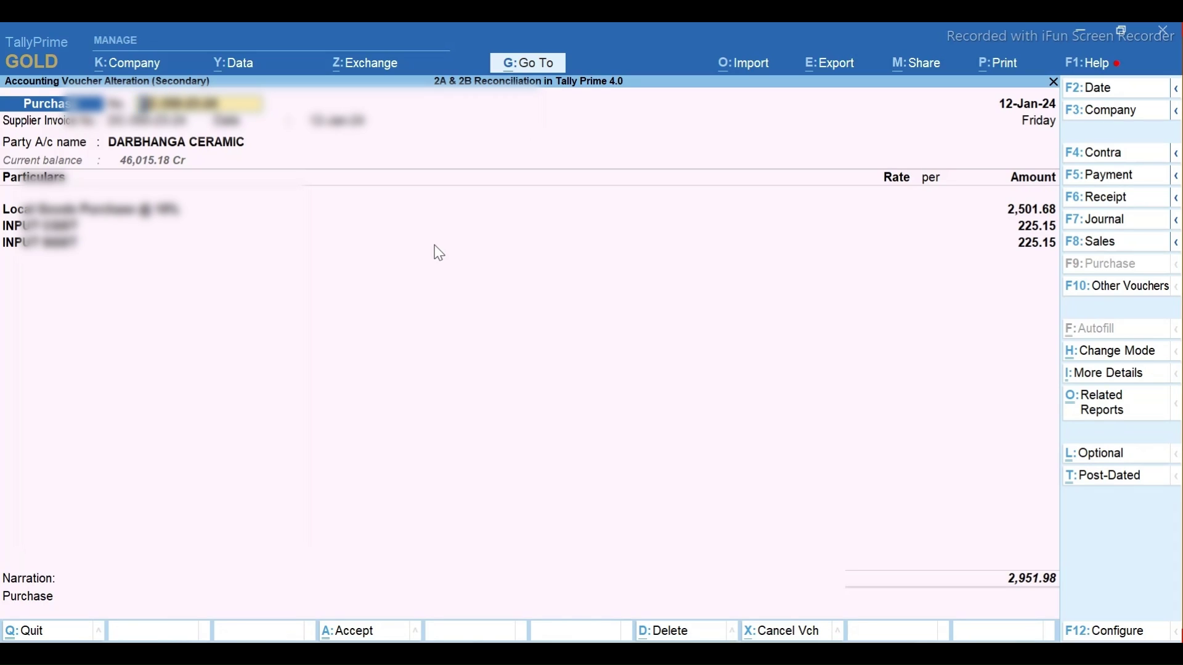
click(1030, 245)
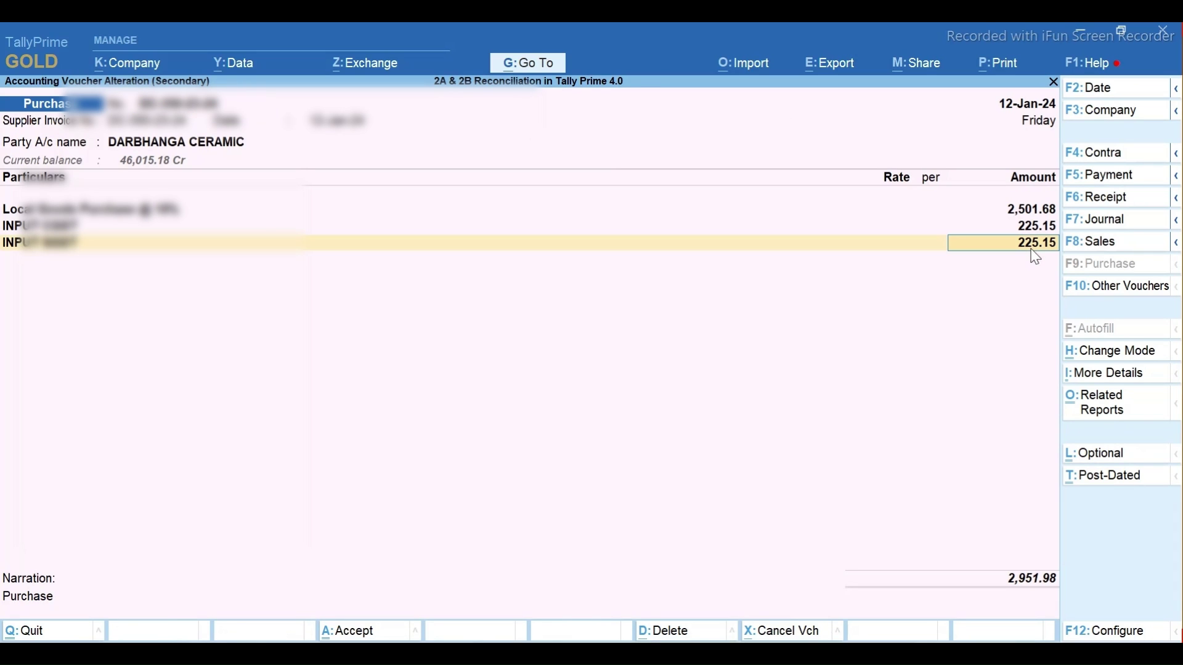
key(Return)
text(R)
key(Return)
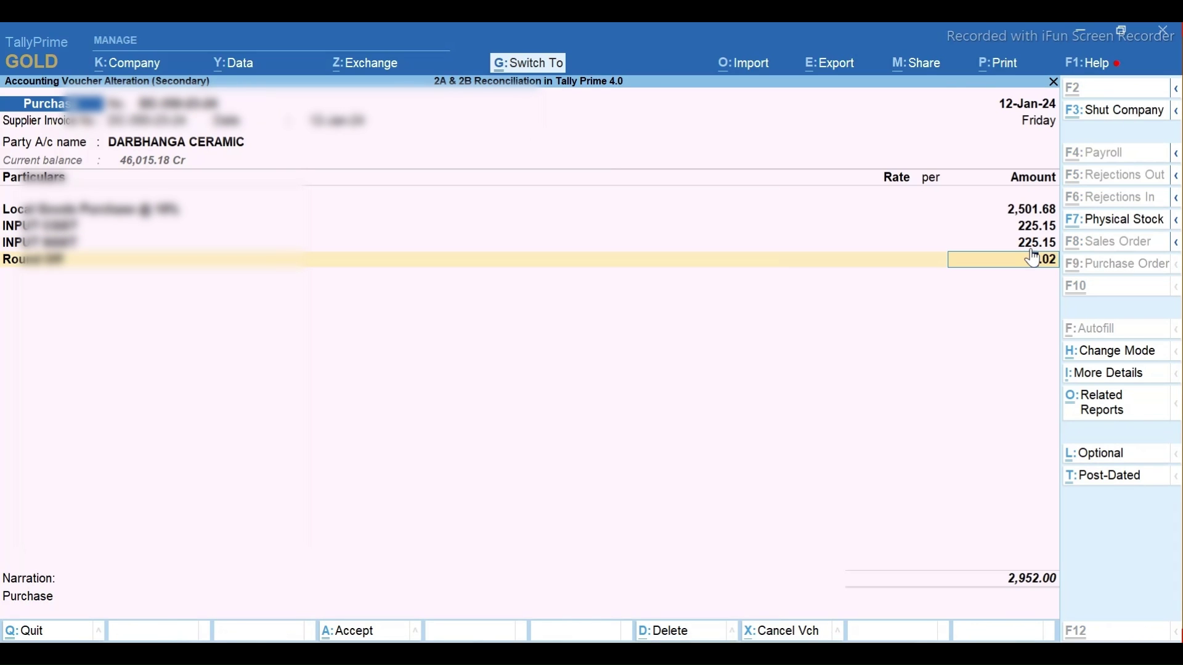
key(ctrl+a)
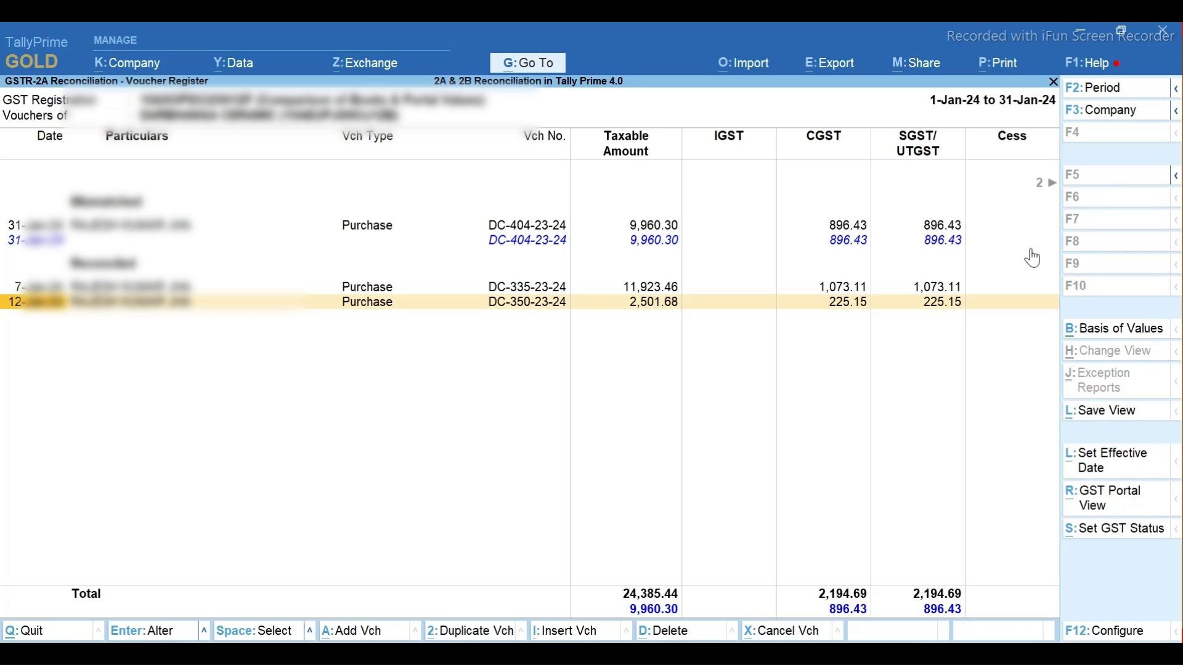
Add a Round Off entry of (-)0.16 to the 31-Jan-24 Darbhanga Ceramic purchase voucher, save it and return to the party summary.
key(Up)
key(Up)
key(Right)
key(Right)
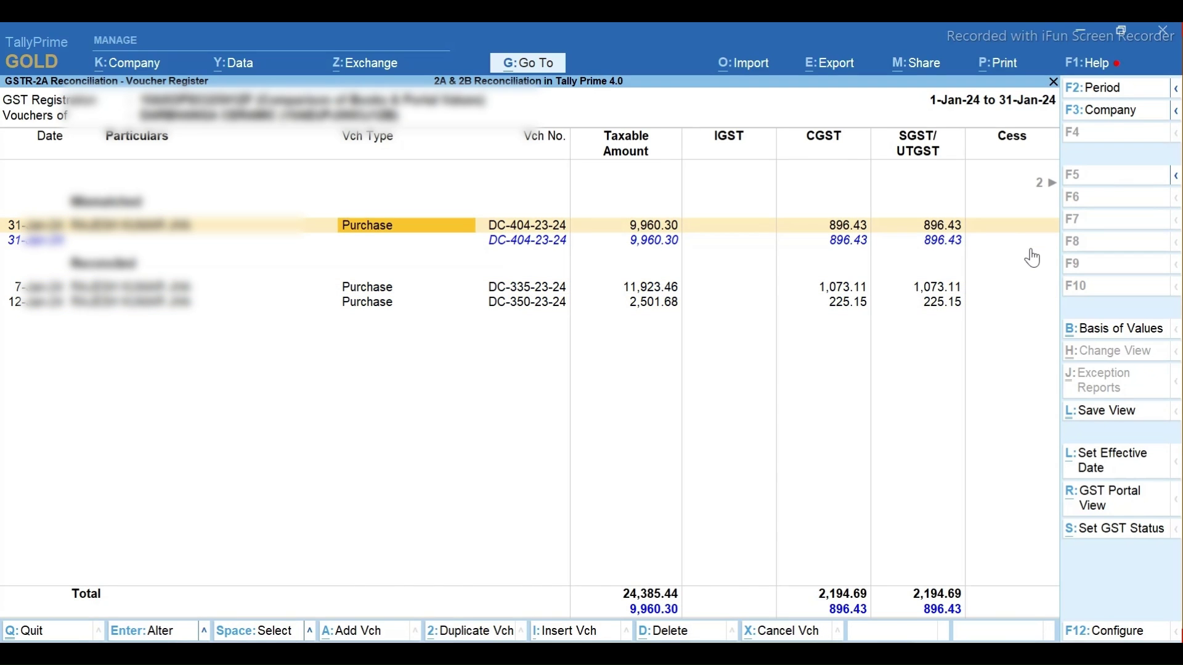
key(Right)
key(Right)
key(Right)
key(Right)
key(Right)
key(Right)
key(Right)
key(Right)
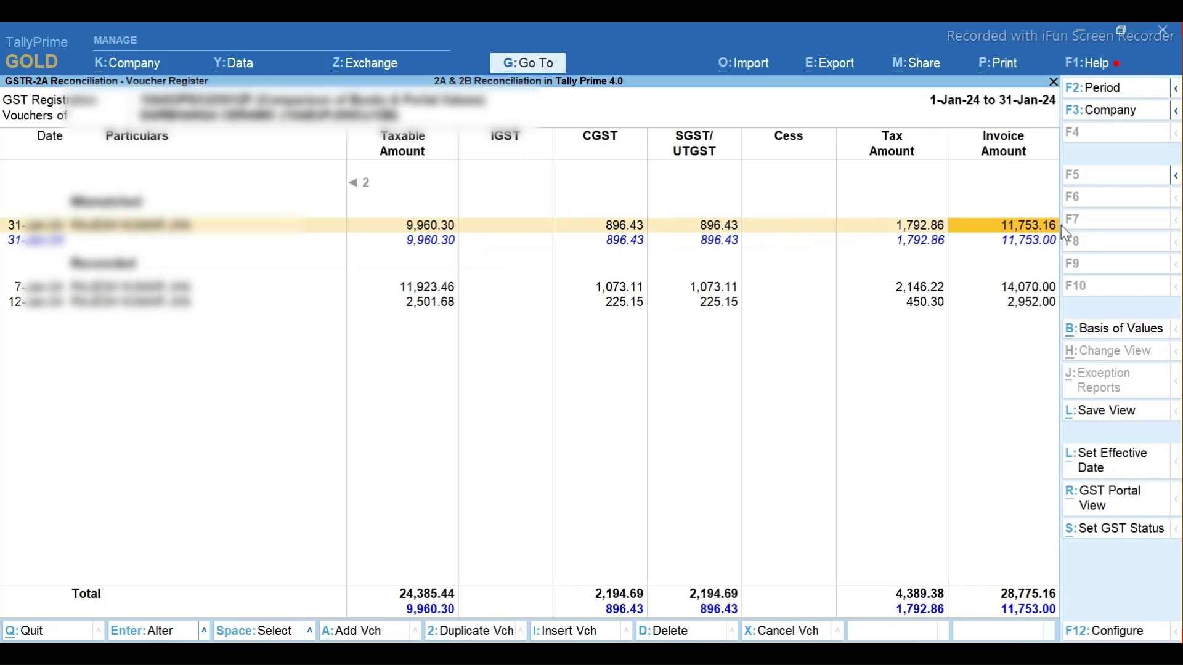
key(Return)
click(1047, 244)
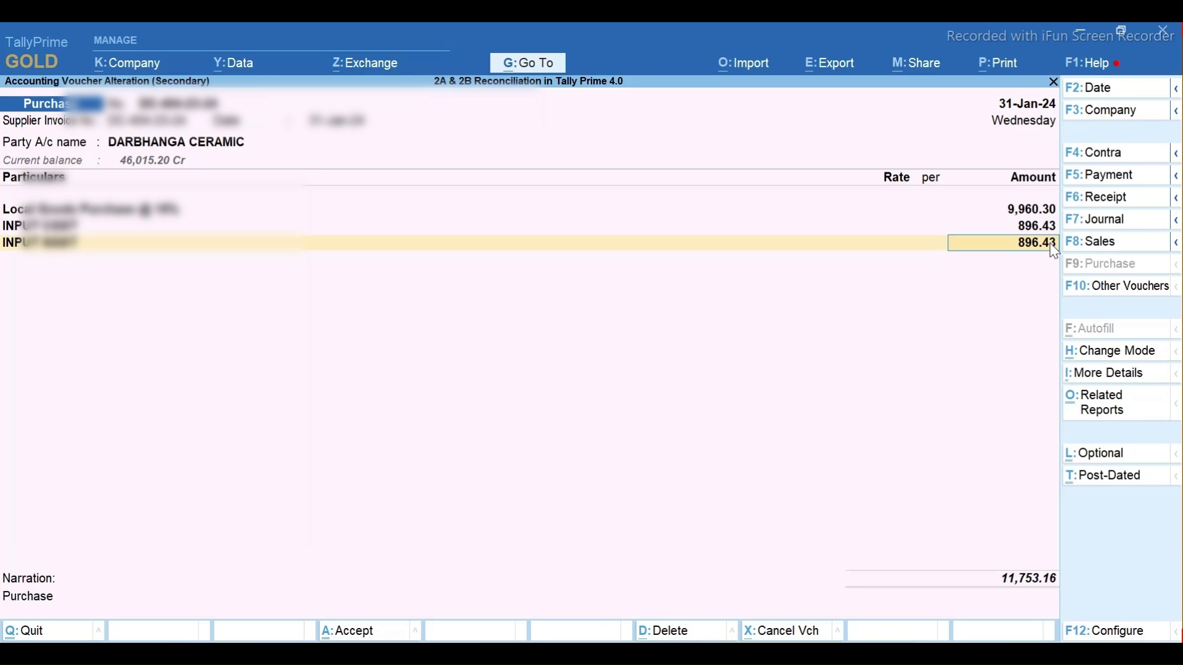
key(Return)
key(Return)
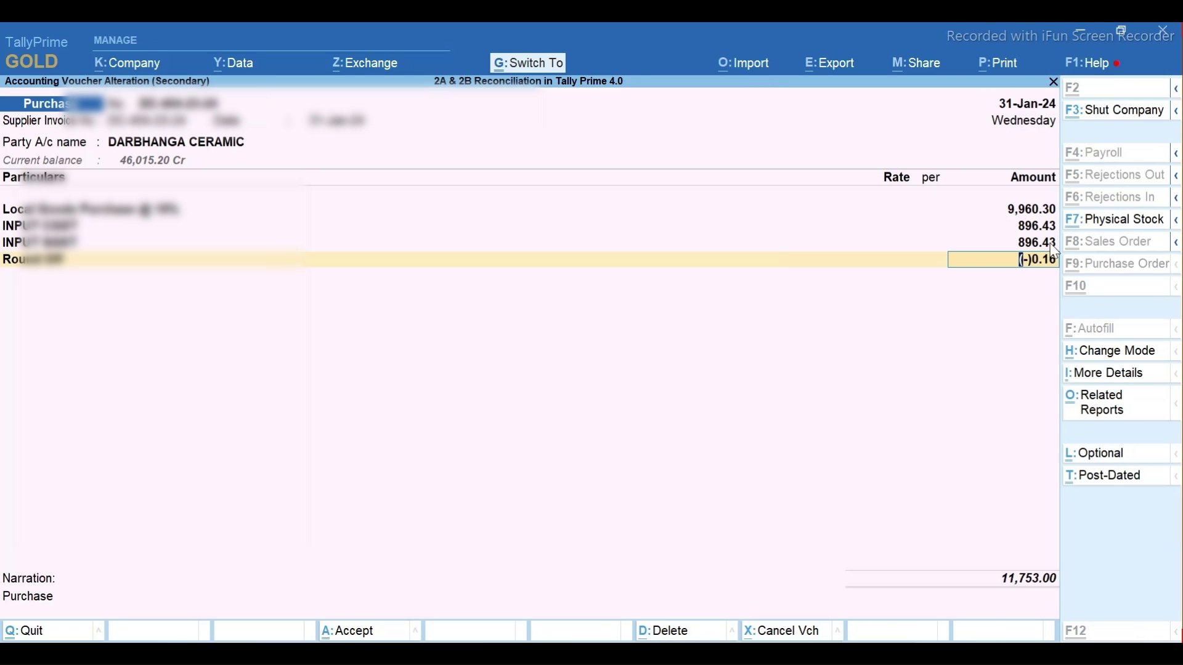
key(ctrl+a)
key(Escape)
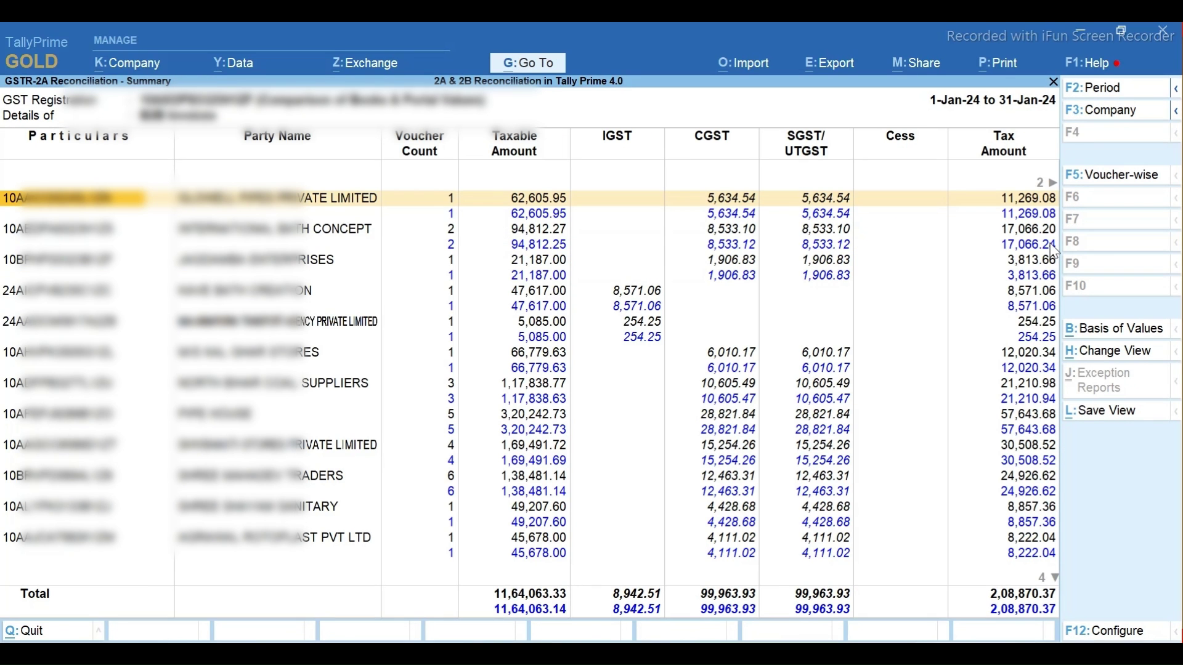
Look through the first parties in the B2B summary, comparing their book amounts with the portal values.
key(Down)
key(Down)
key(Down)
key(Down)
key(Down)
key(Up)
key(Up)
key(Up)
key(Up)
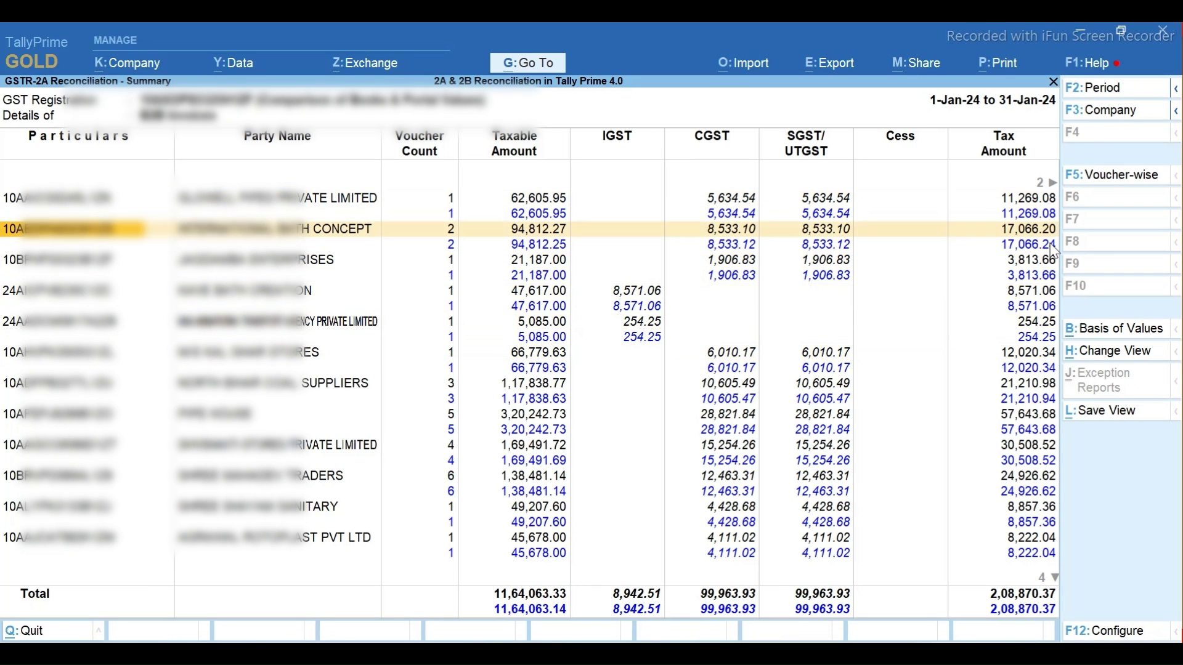
key(Up)
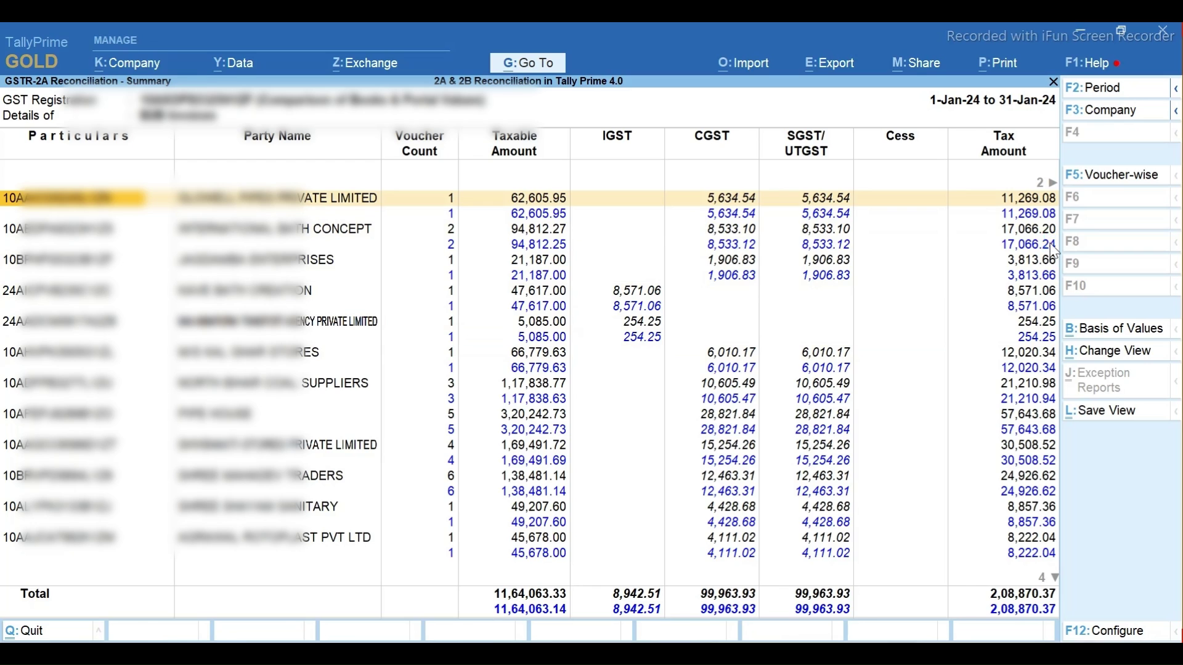
Add a Round Off entry to the 18-Jan-24 Glowell Pipes Private Limited purchase voucher, save it and return to the party summary.
key(Return)
key(Right)
key(Right)
key(Right)
key(Right)
key(Right)
key(Right)
key(Right)
key(Right)
key(Right)
key(Right)
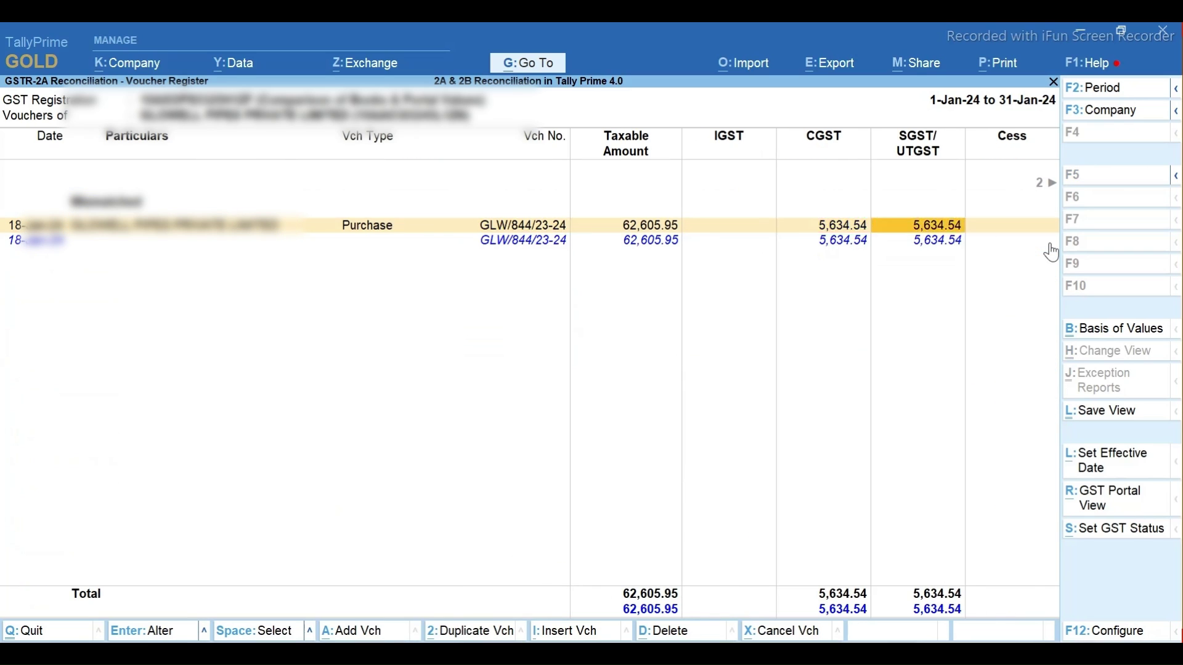
key(Return)
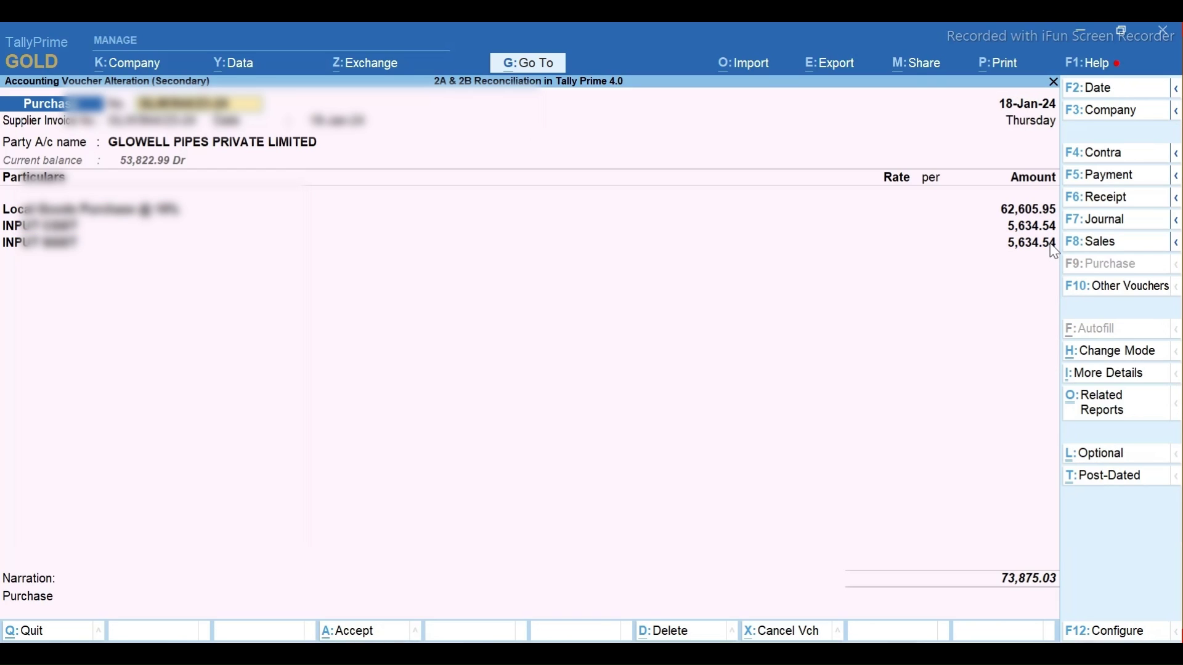
click(1053, 243)
key(Return)
text(R)
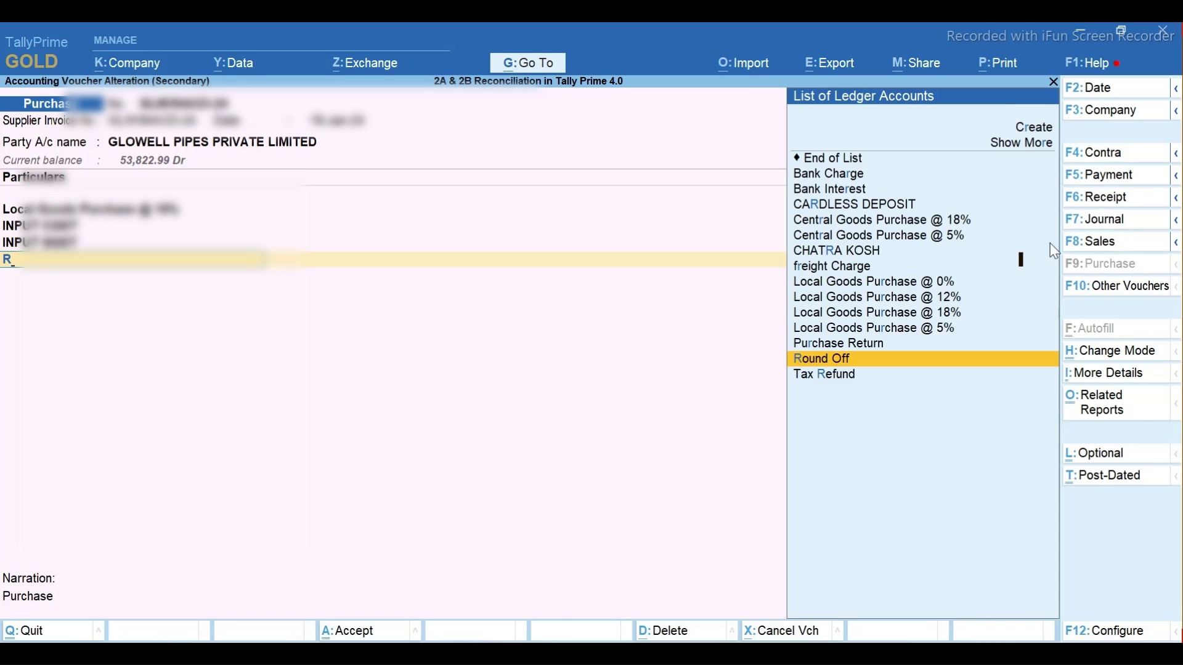
key(Return)
key(ctrl+a)
key(Escape)
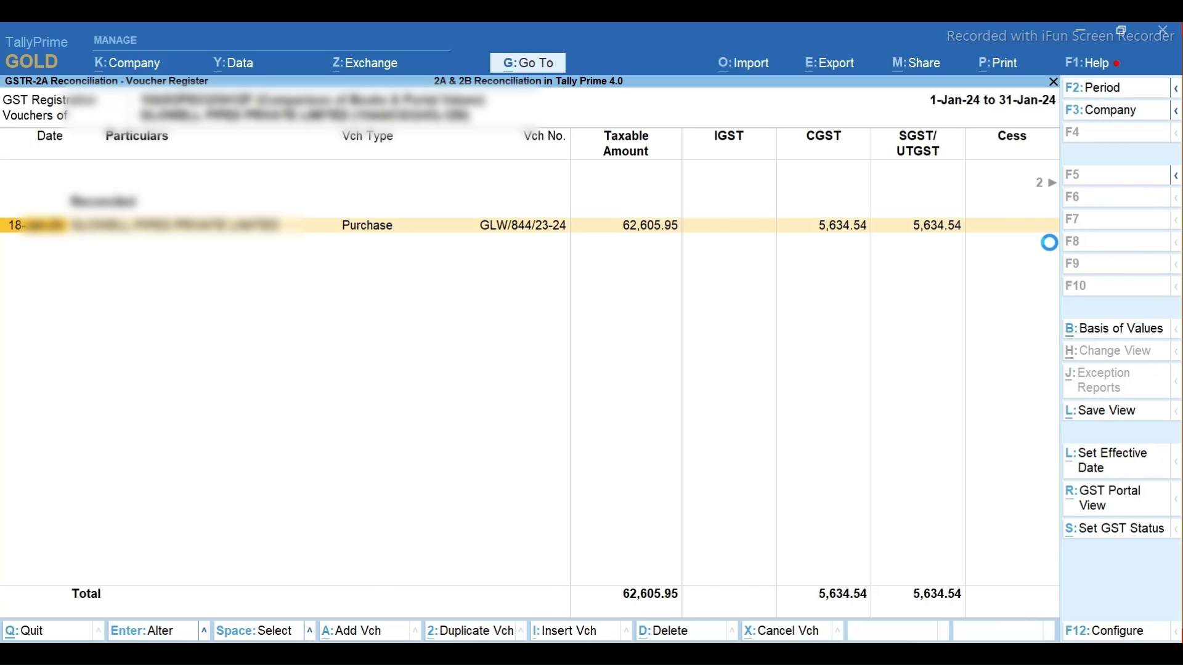
Open the International Bath Concept vouchers, add a Round Off entry of 0.50 to the 16-Jan-24 purchase and save it.
key(Return)
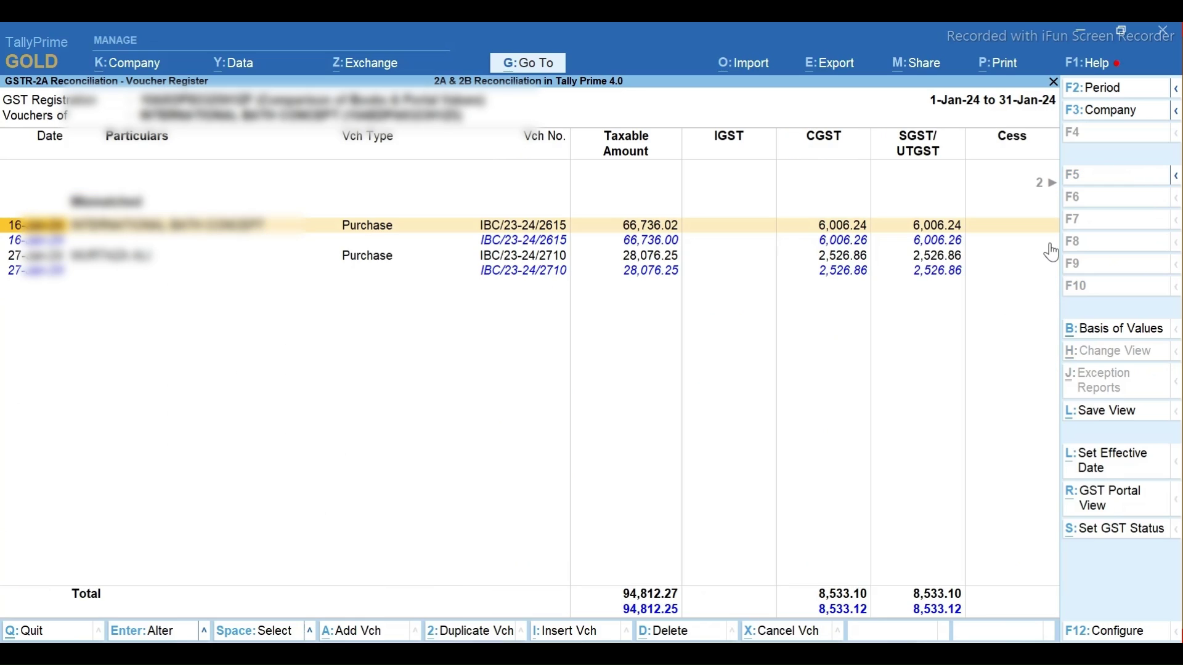
key(Right)
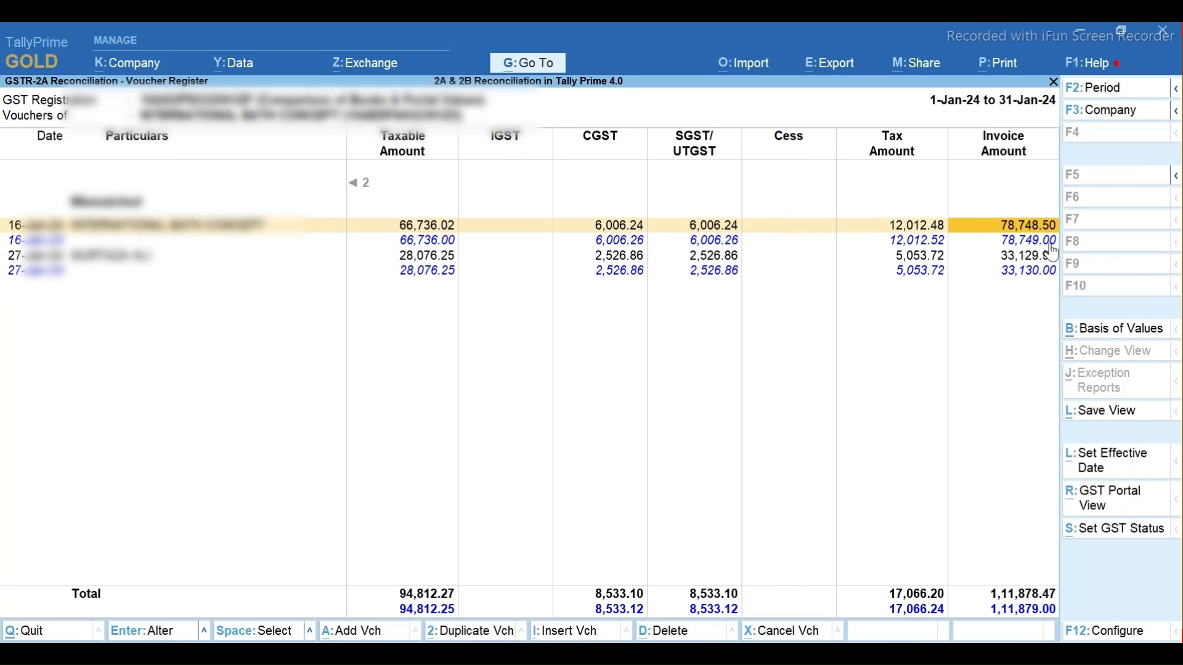
key(Return)
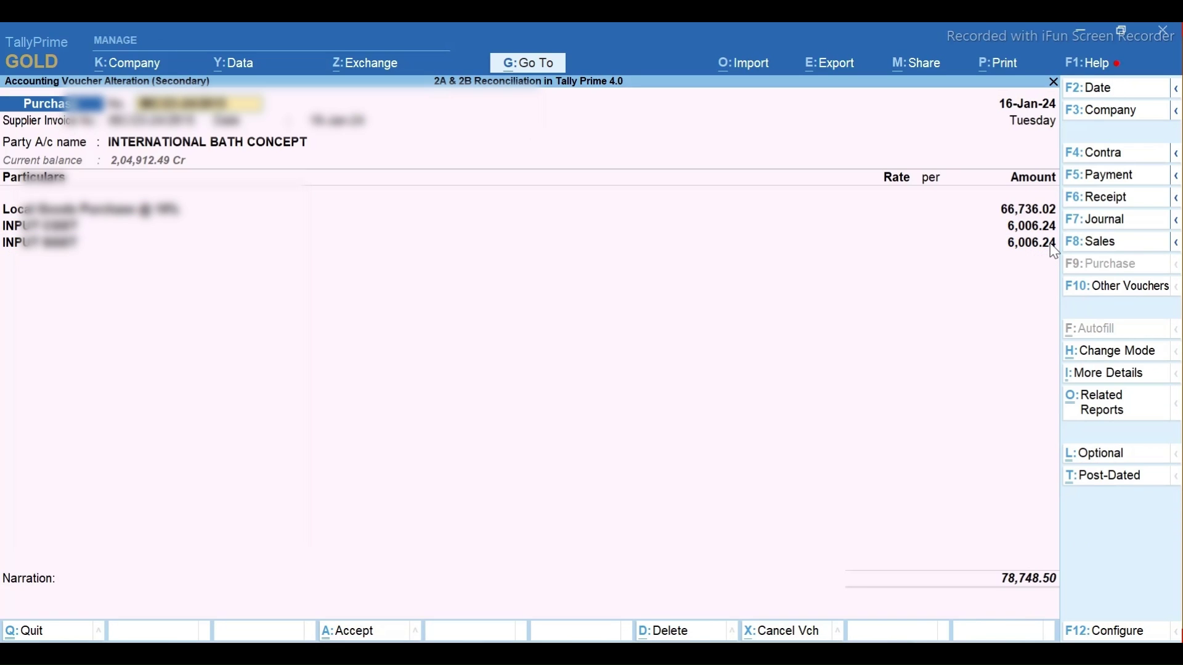
click(1052, 246)
key(Return)
text(r)
key(Return)
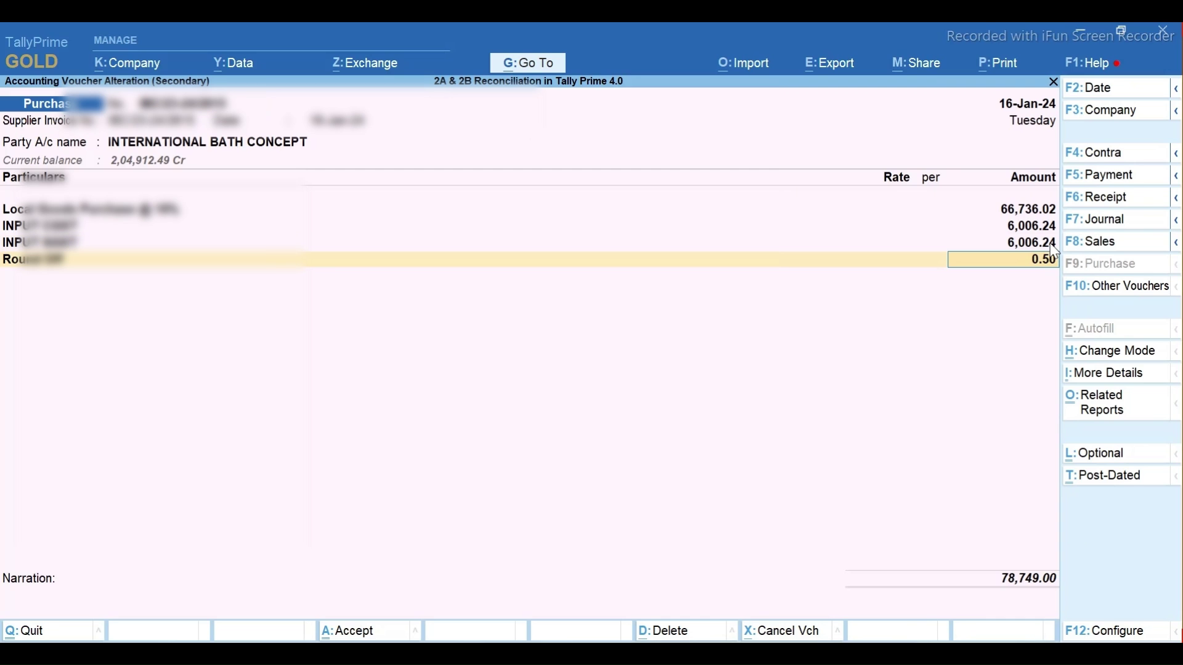
key(ctrl+a)
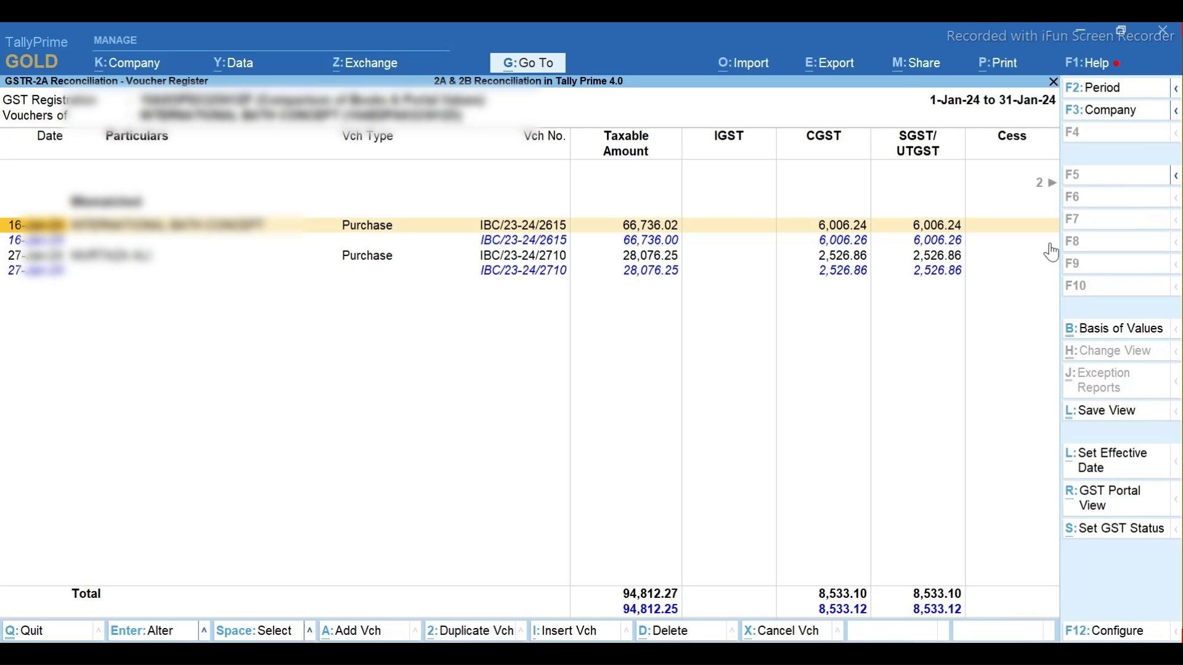
Set the local goods purchase amount in the 16-Jan-24 International Bath Concept voucher to 66,736.00 and save it.
key(Right)
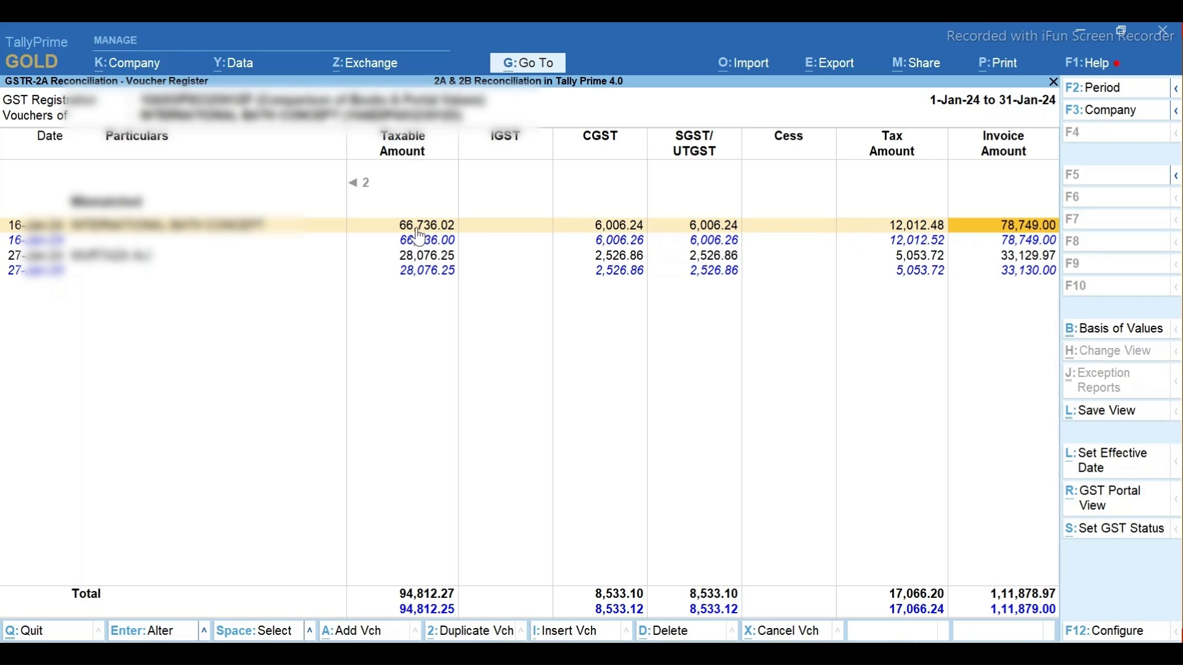
click(448, 235)
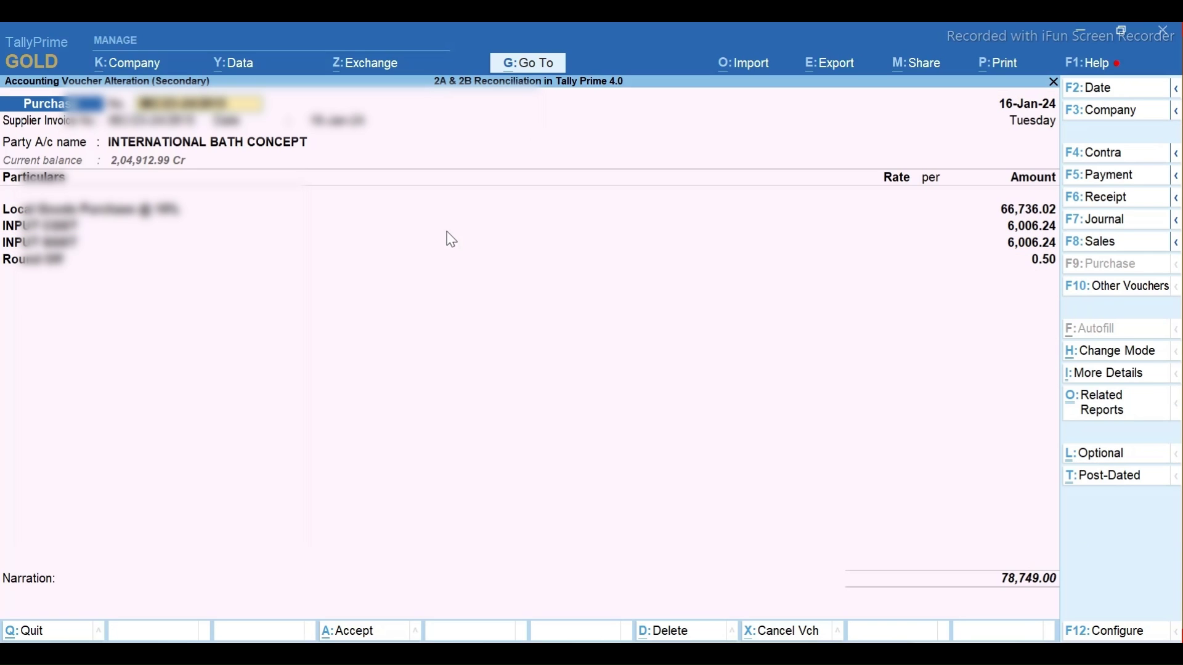
click(1040, 210)
key(End)
text(0)
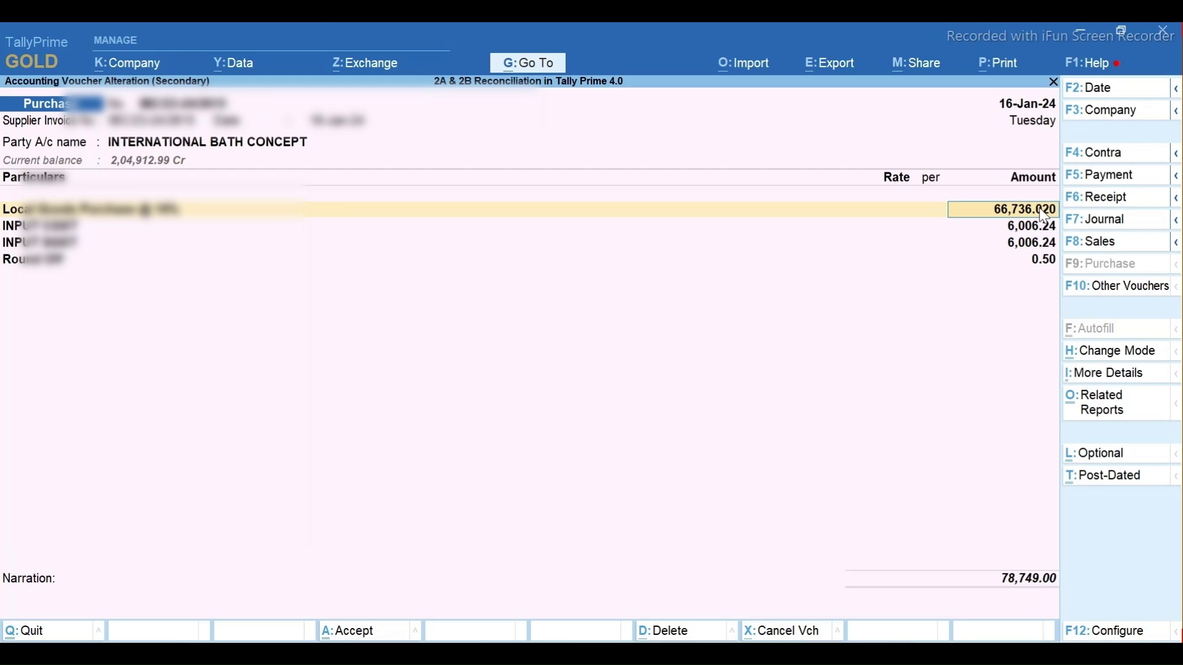
key(BackSpace)
key(BackSpace)
key(Return)
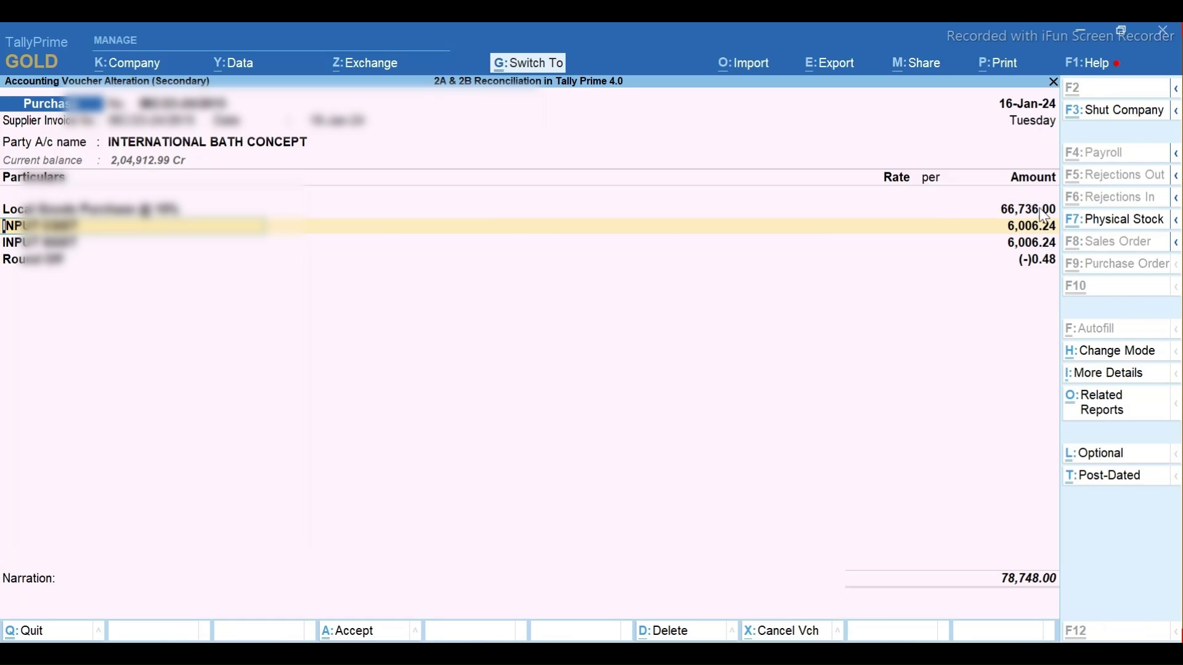
key(ctrl+a)
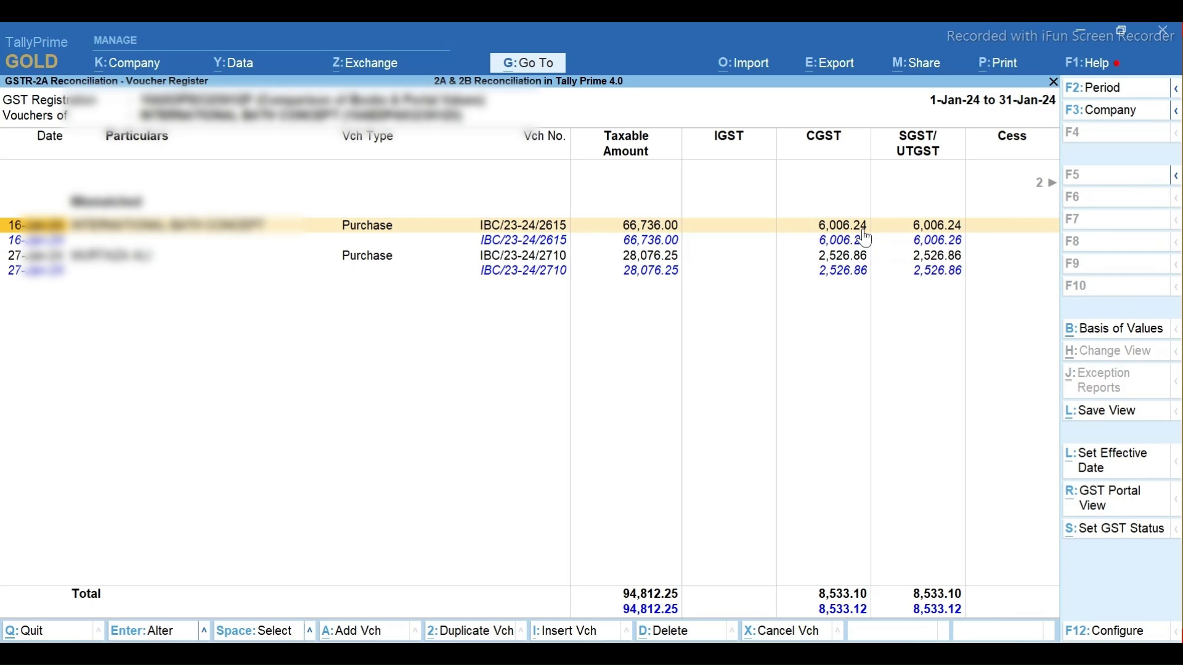
Compare the 16-Jan-24 International Bath Concept voucher's tax and invoice amounts in the books with the portal values.
key(Right)
key(Right)
key(Right)
key(Right)
key(Right)
key(Right)
key(Right)
key(Right)
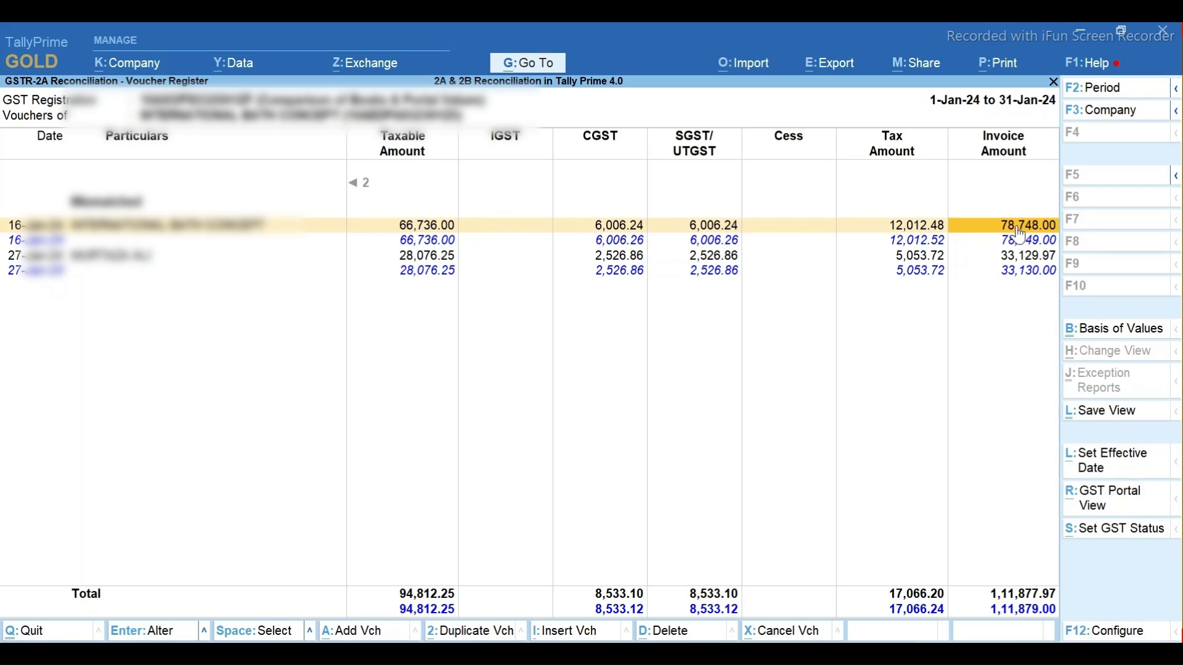
Remove the Round Off entry from the 16-Jan-24 International Bath Concept voucher and add a new one of 0.52.
click(1048, 236)
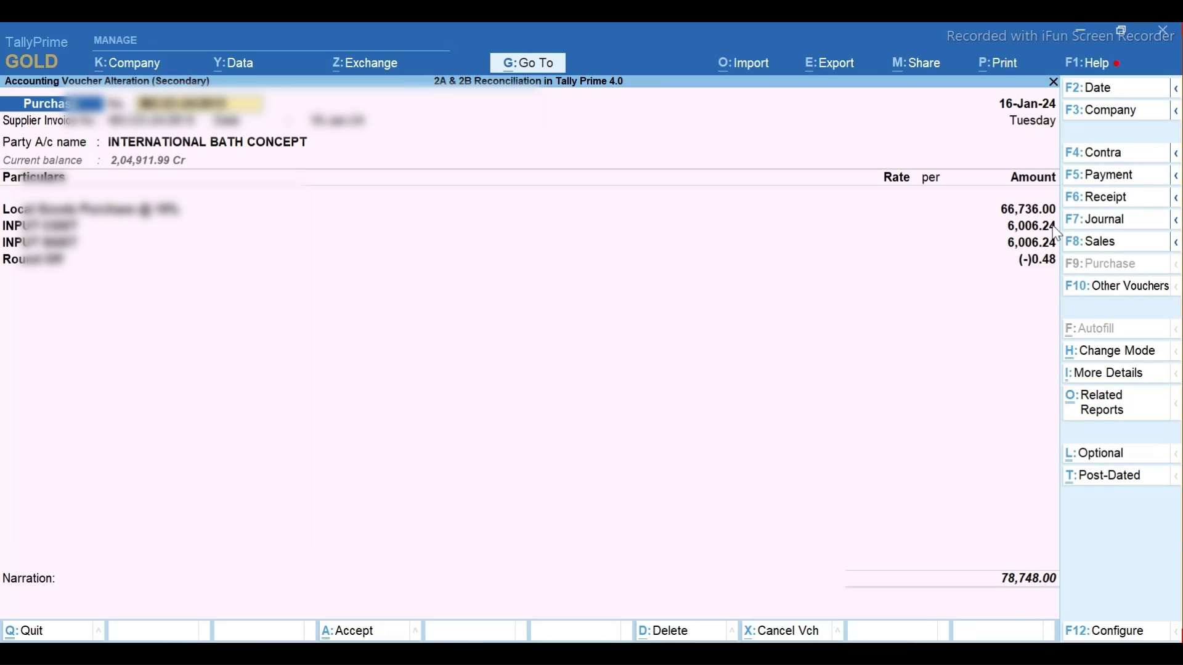
click(1047, 260)
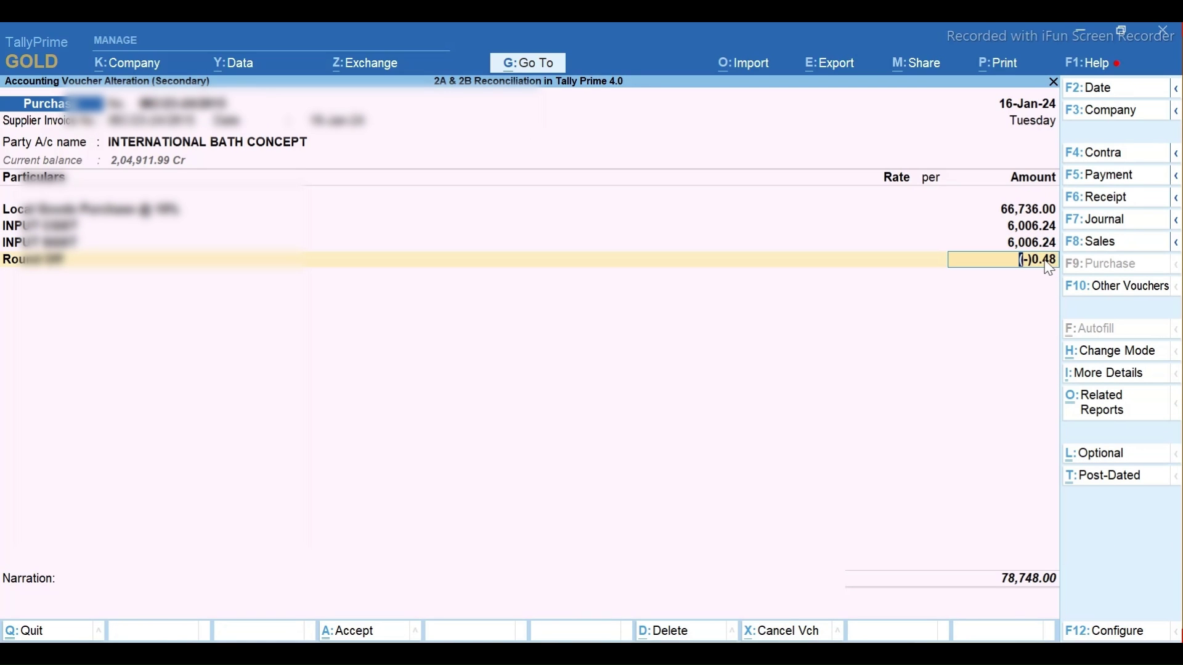
text(End)
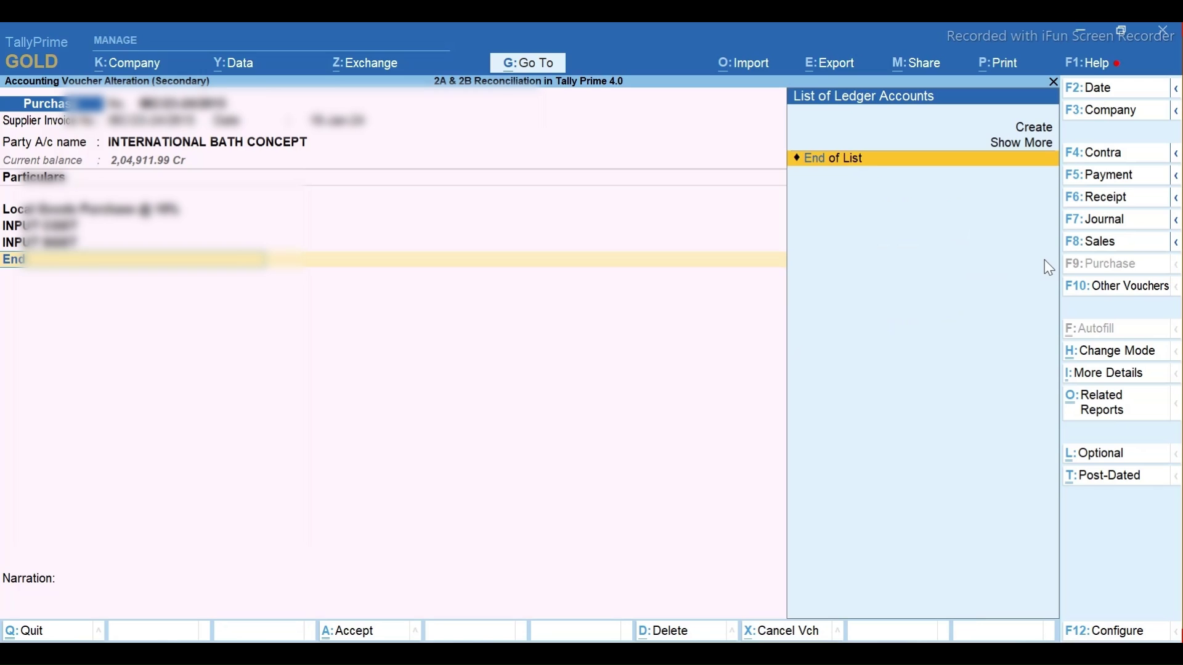
key(Return)
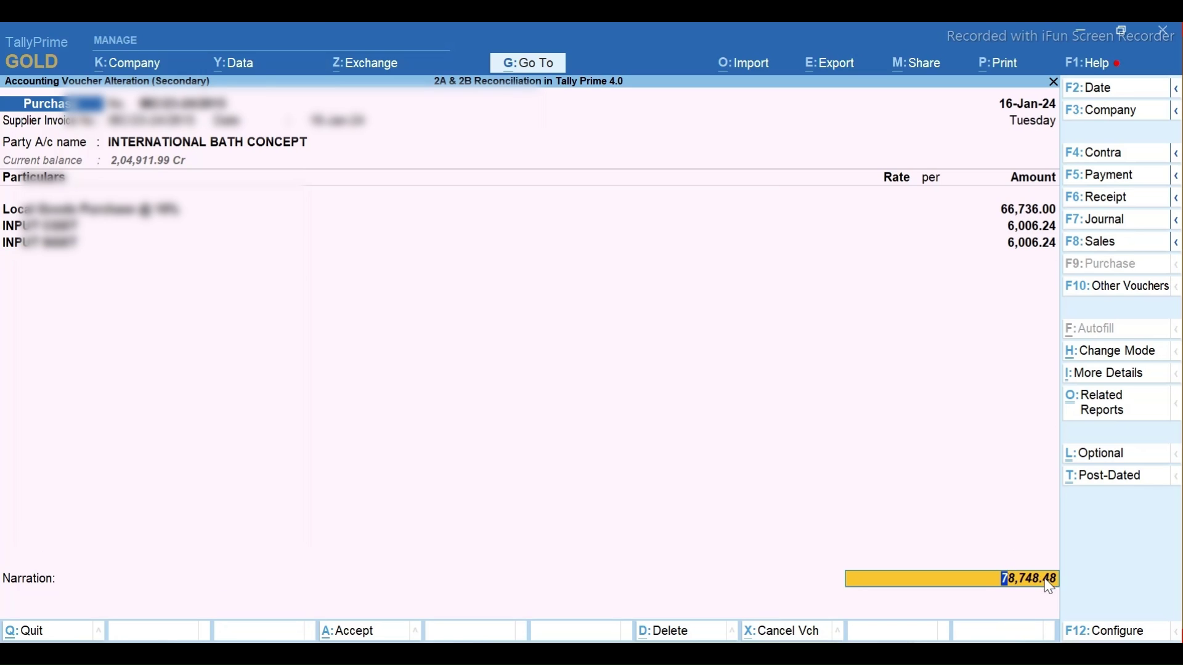
key(BackSpace)
key(Return)
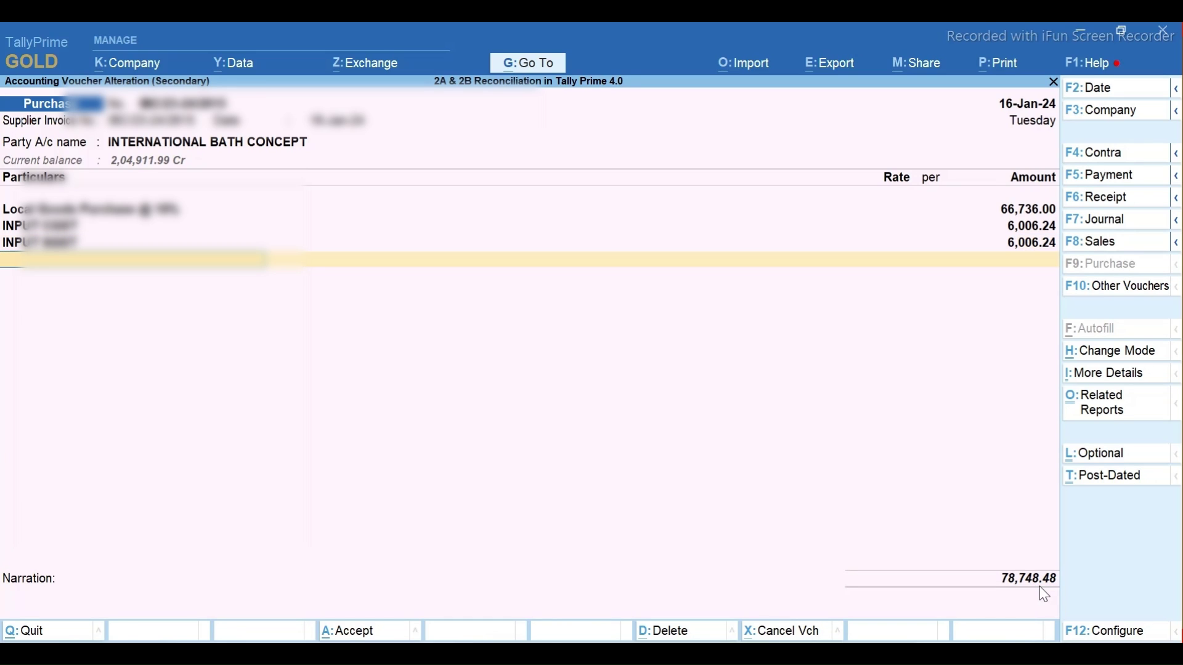
text(R)
key(Return)
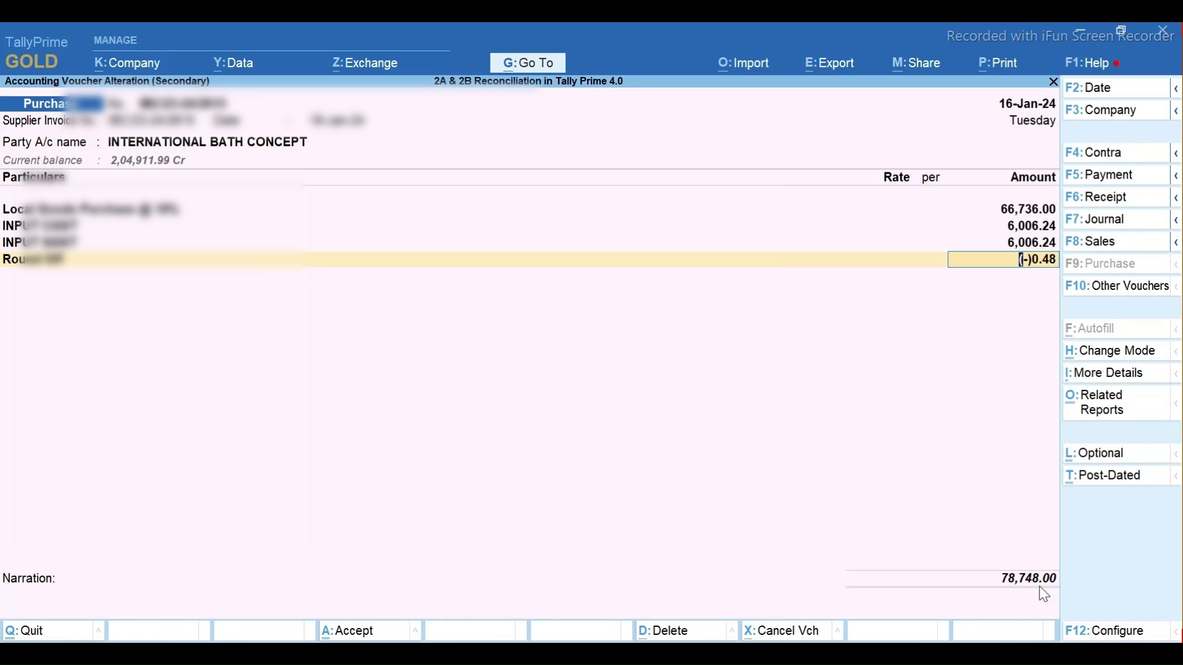
text(0.52)
key(Return)
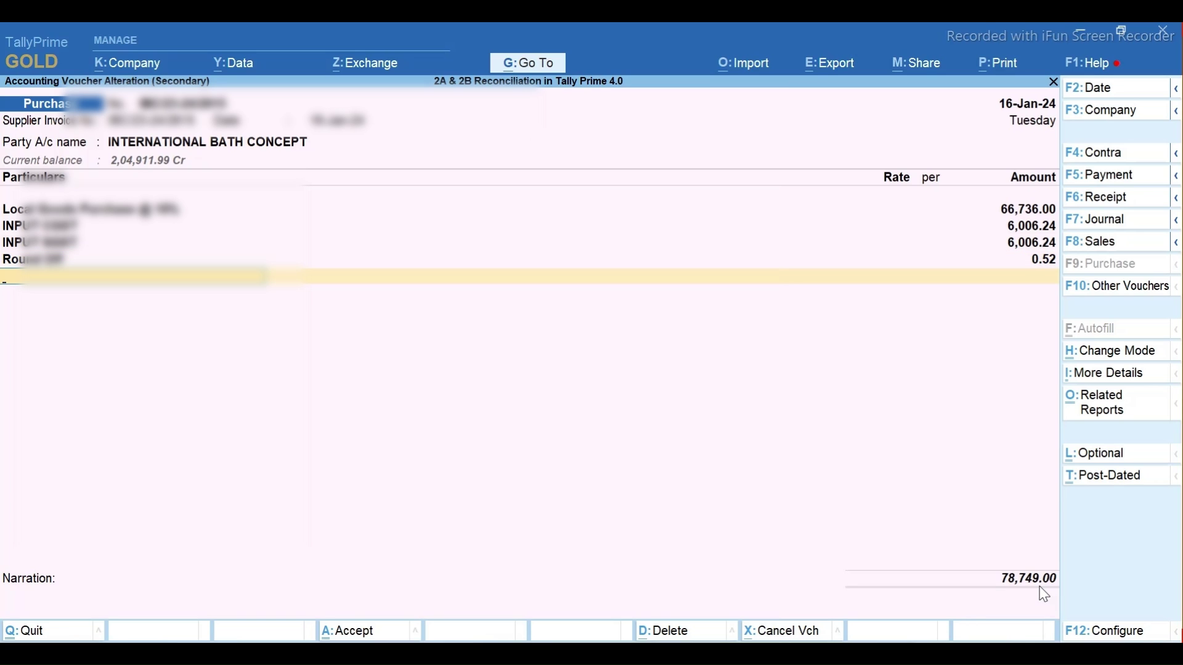
Save the 16-Jan-24 International Bath Concept voucher and compare its tax and invoice amounts with the portal values.
key(ctrl)
key(ctrl+a)
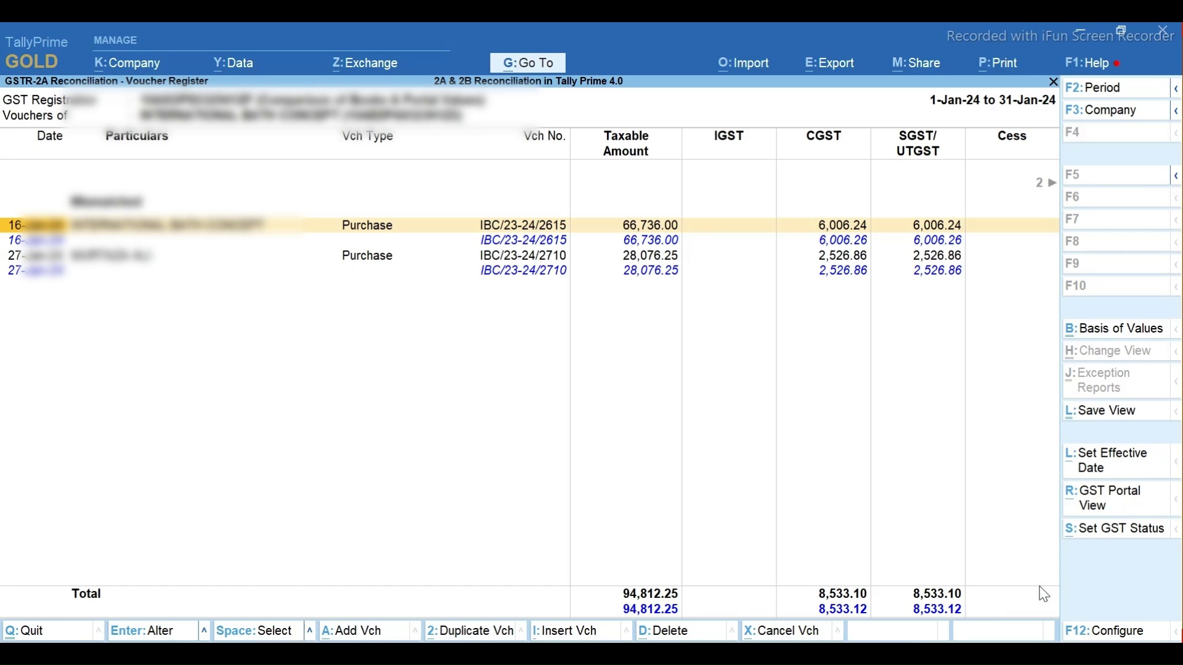
key(Right)
key(Right)
key(Right)
key(Right)
key(Right)
key(Right)
key(Right)
key(Right)
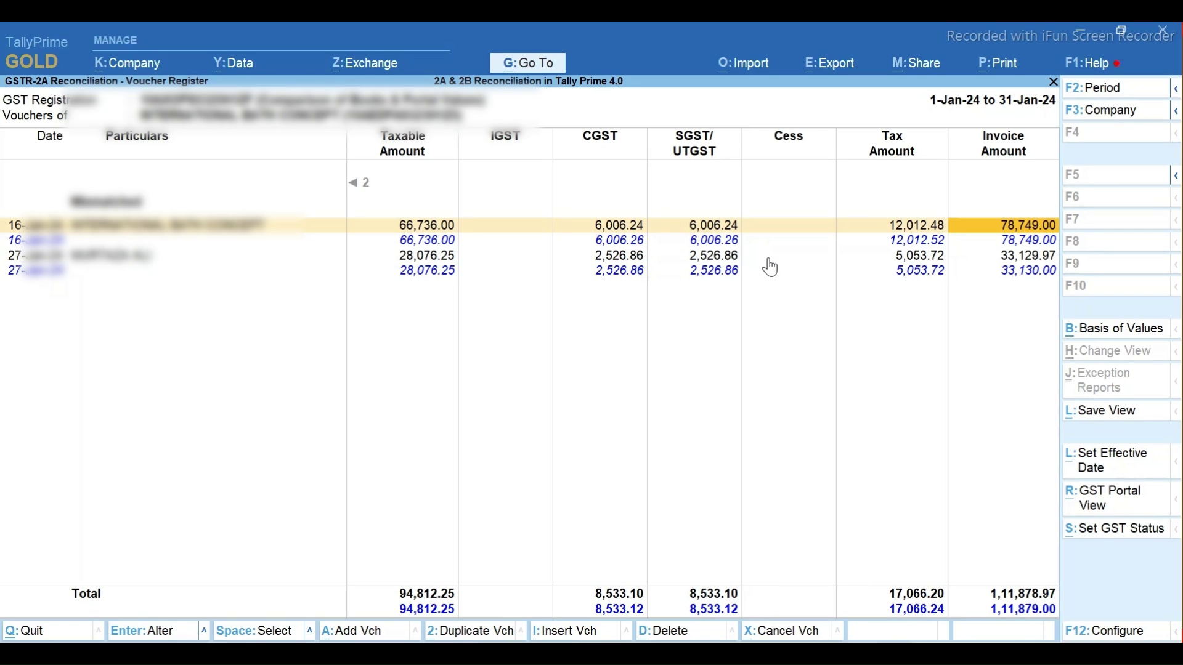
Set the GST return status of the 16-Jan-24 International Bath Concept voucher to Reconciled.
click(1134, 534)
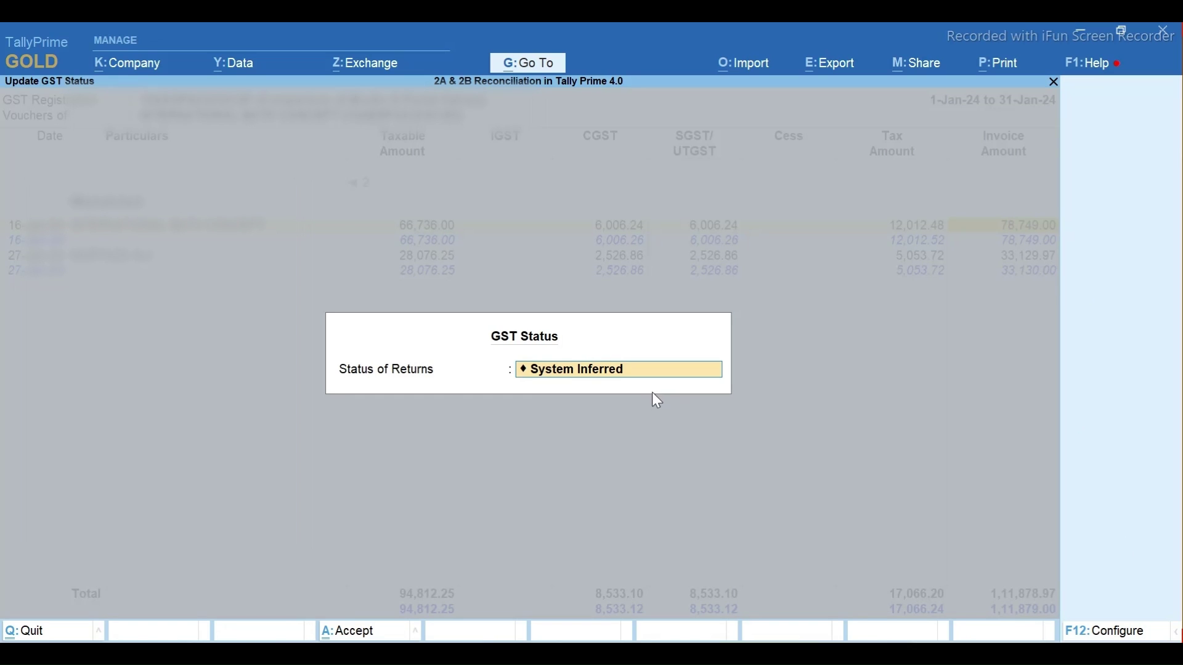
click(638, 377)
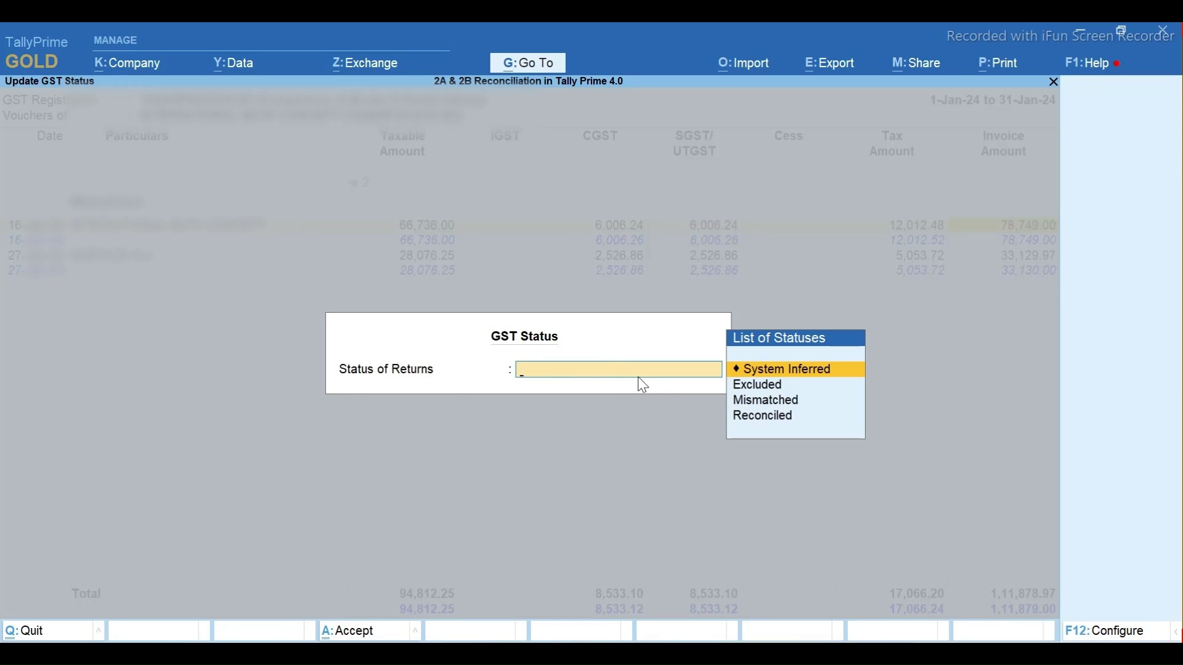
key(Down)
key(Down)
key(Down)
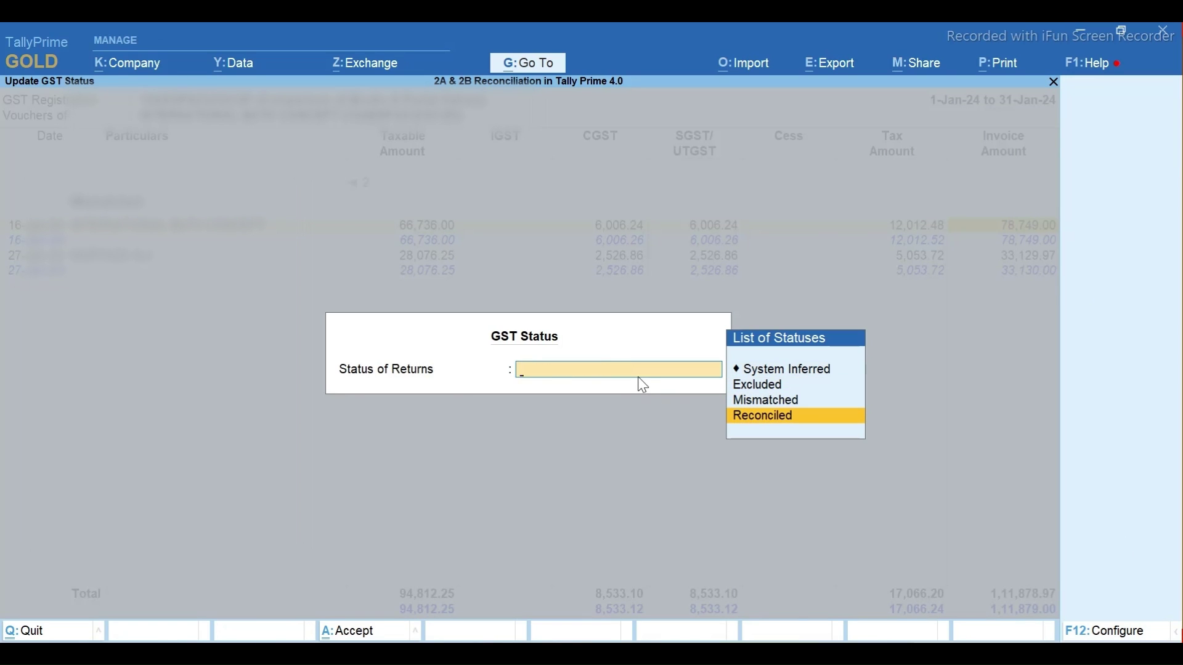
key(Return)
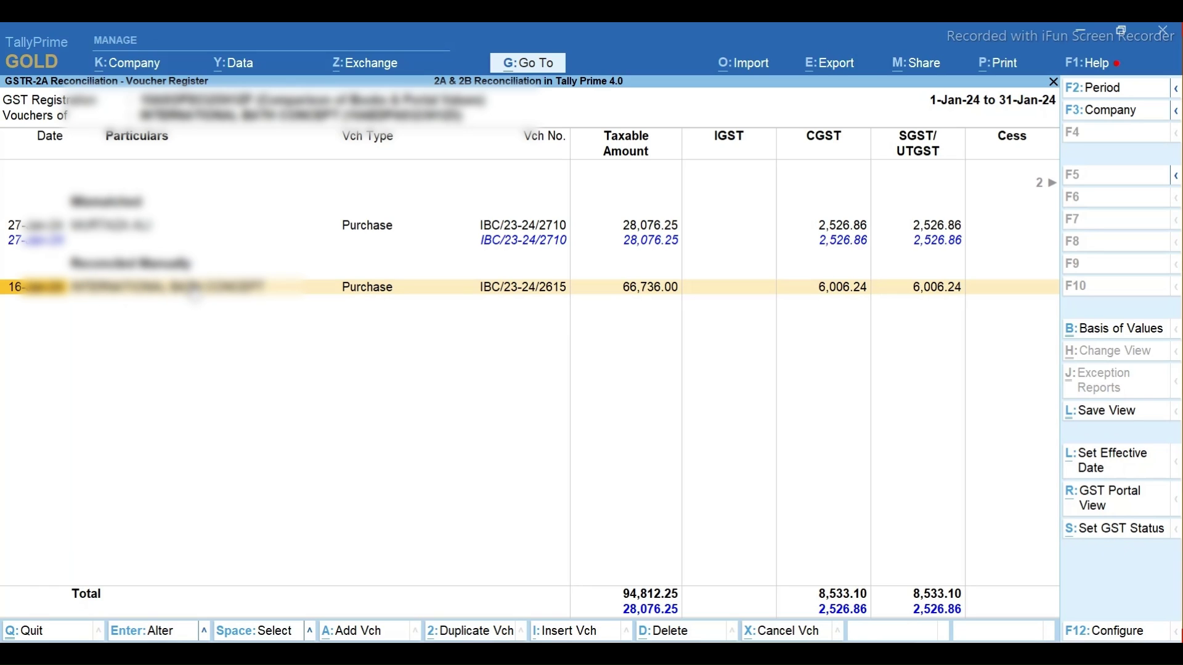
Add a Round Off entry to the 27-Jan-24 International Bath Concept purchase, save it and return to the summary.
key(Up)
key(Up)
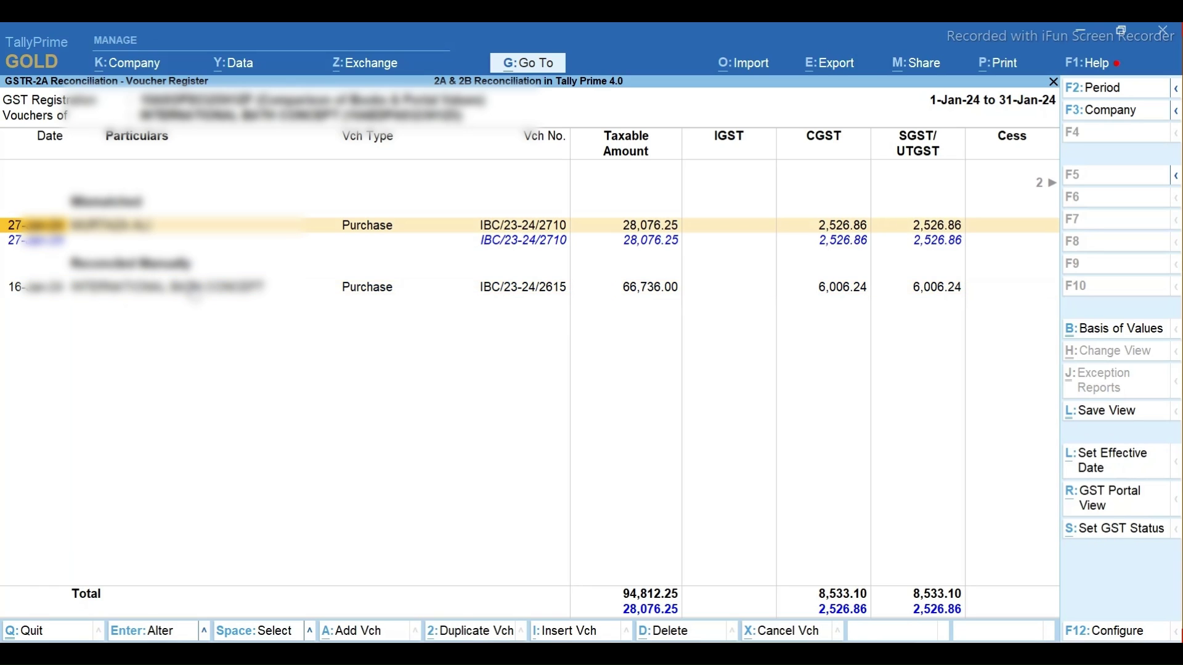
key(Right)
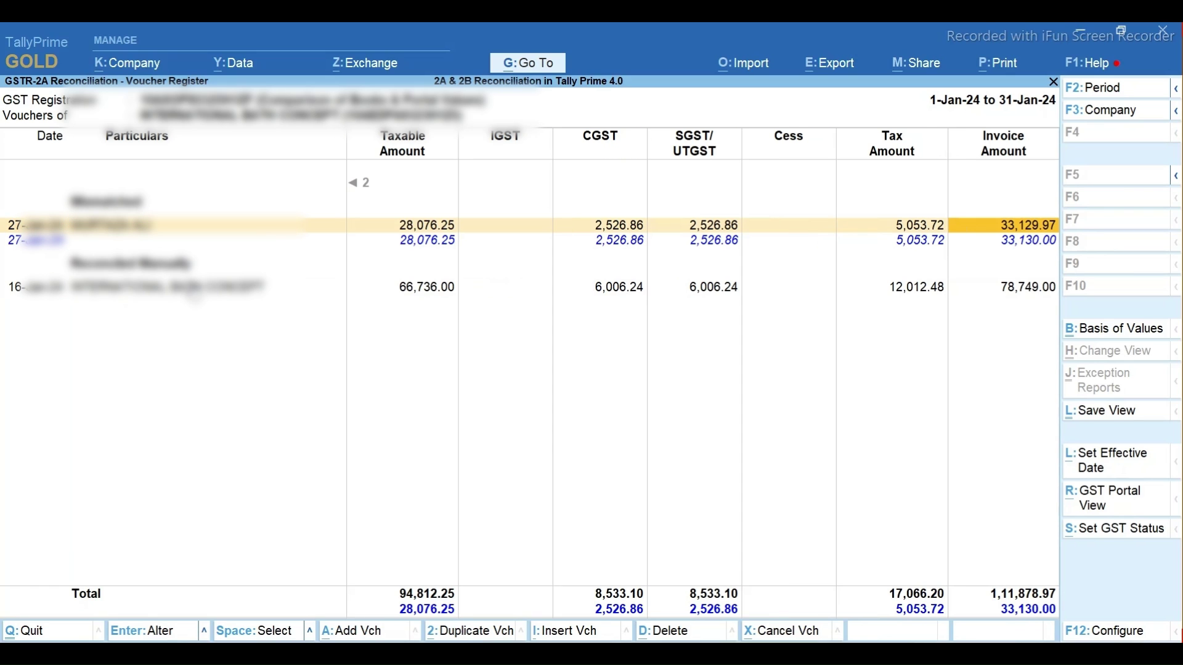
key(Return)
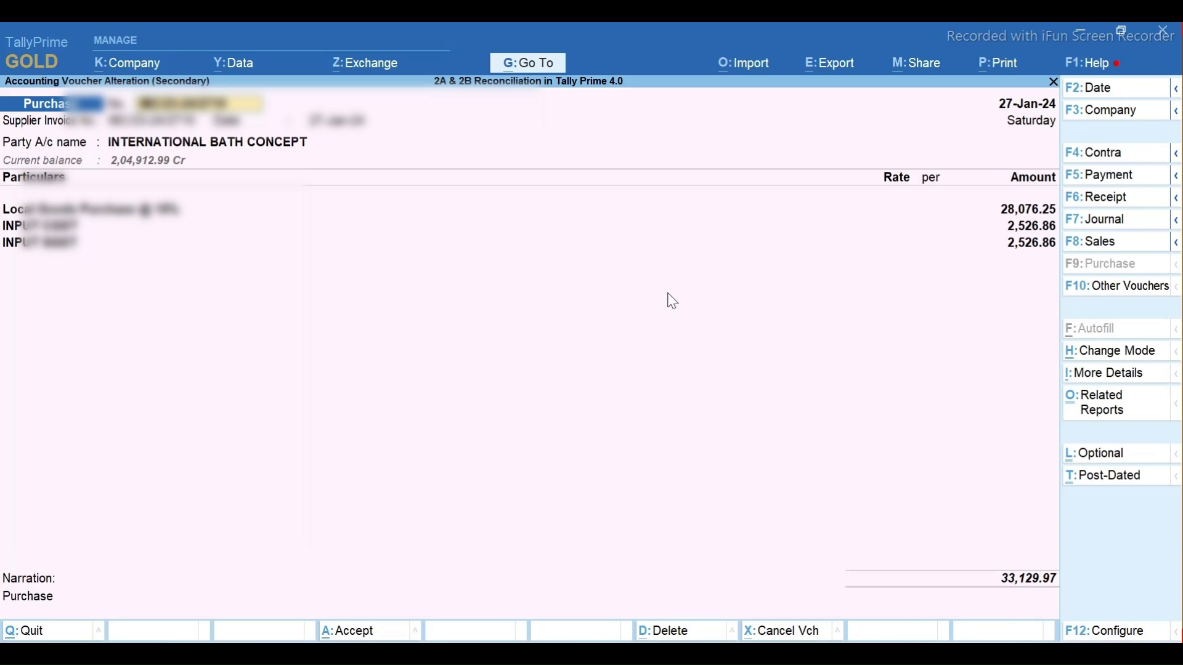
click(1041, 246)
key(Return)
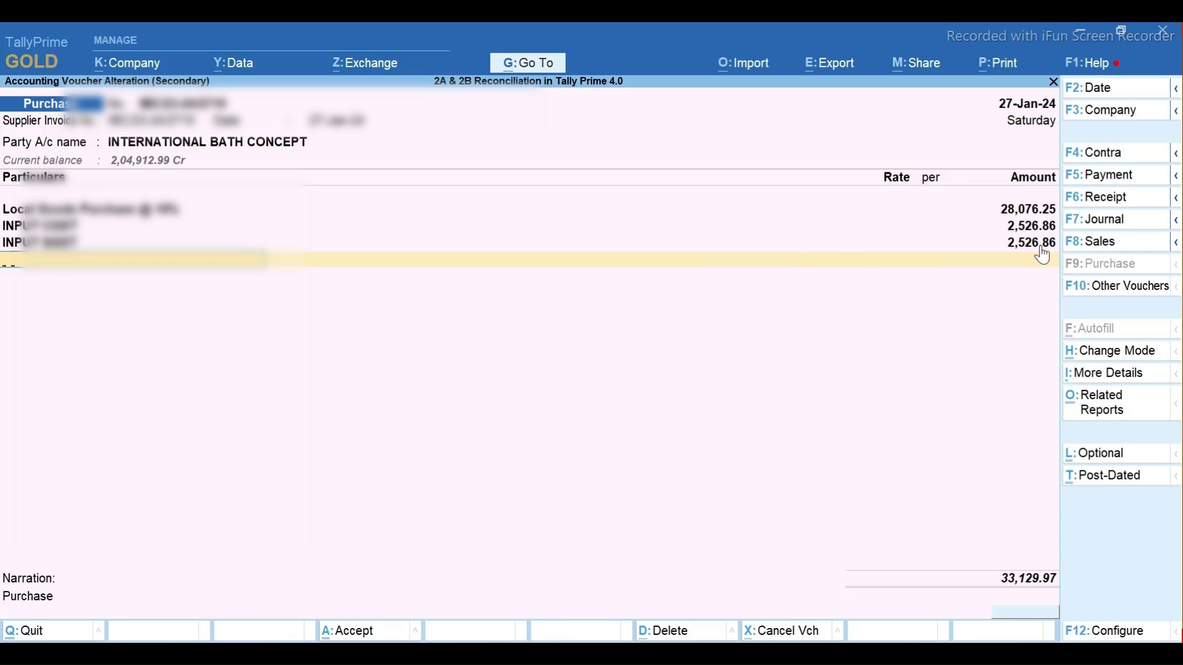
text(r)
key(Return)
key(ctrl+a)
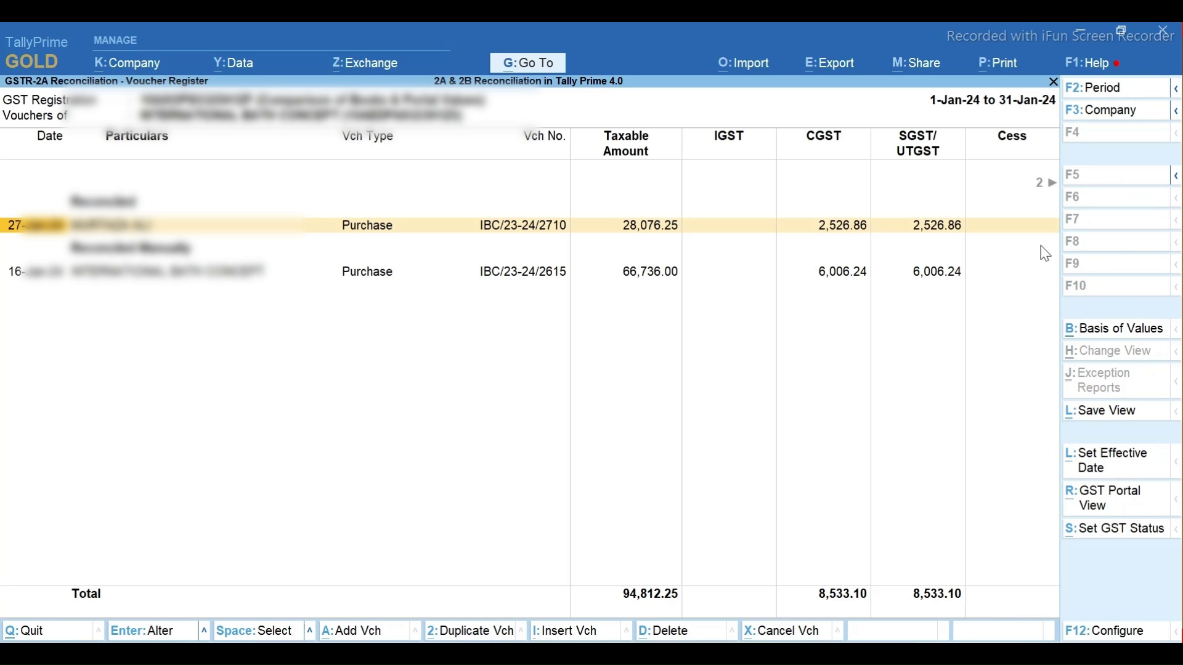
key(Escape)
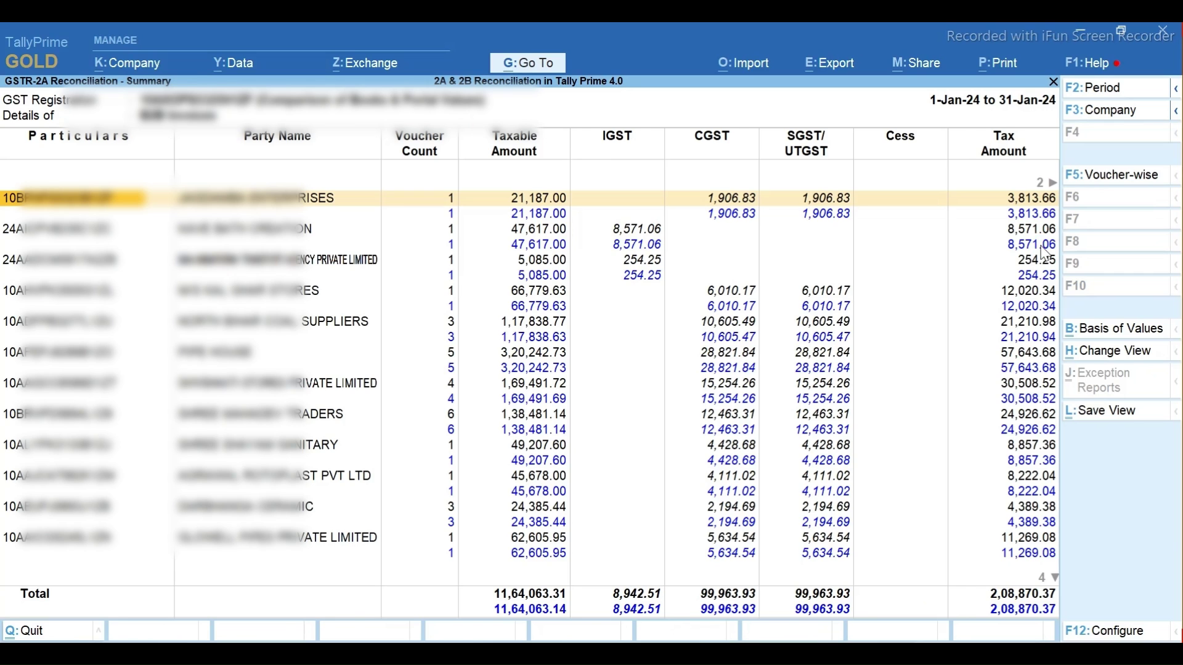
key(Return)
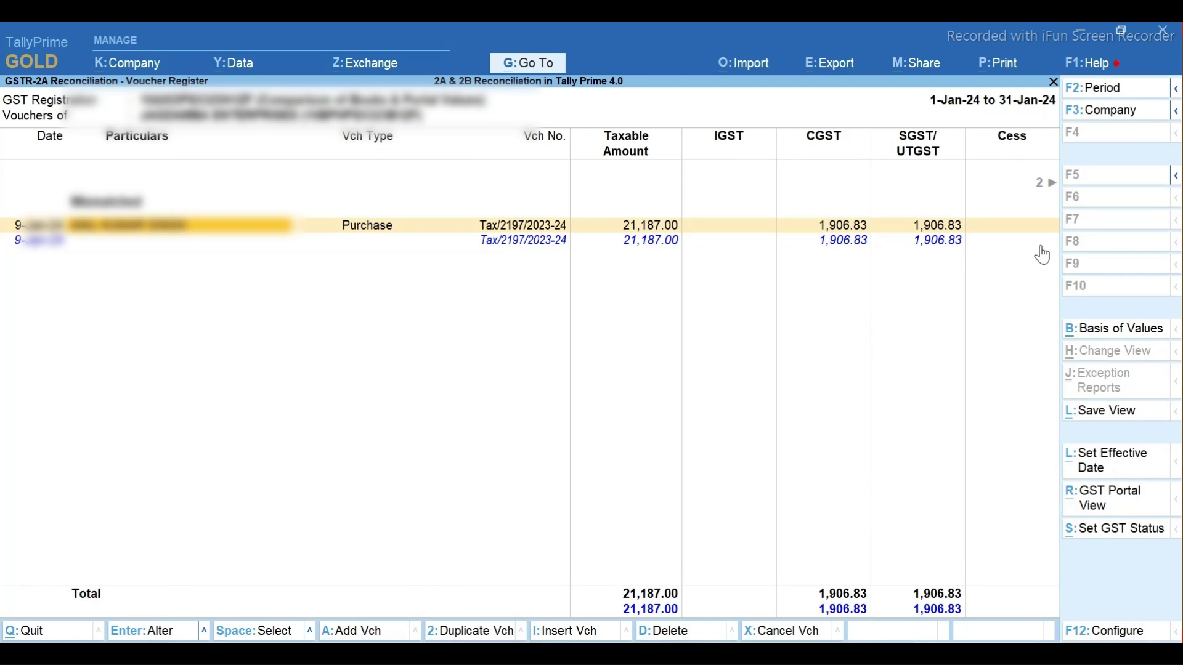
key(Right)
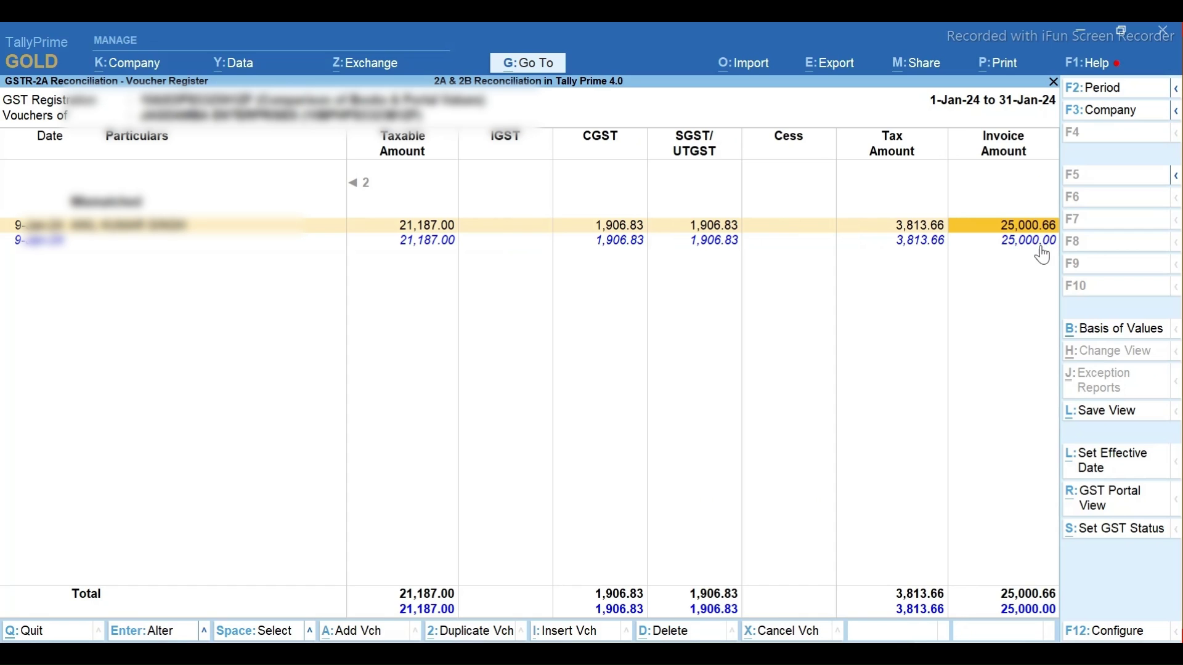
click(1041, 246)
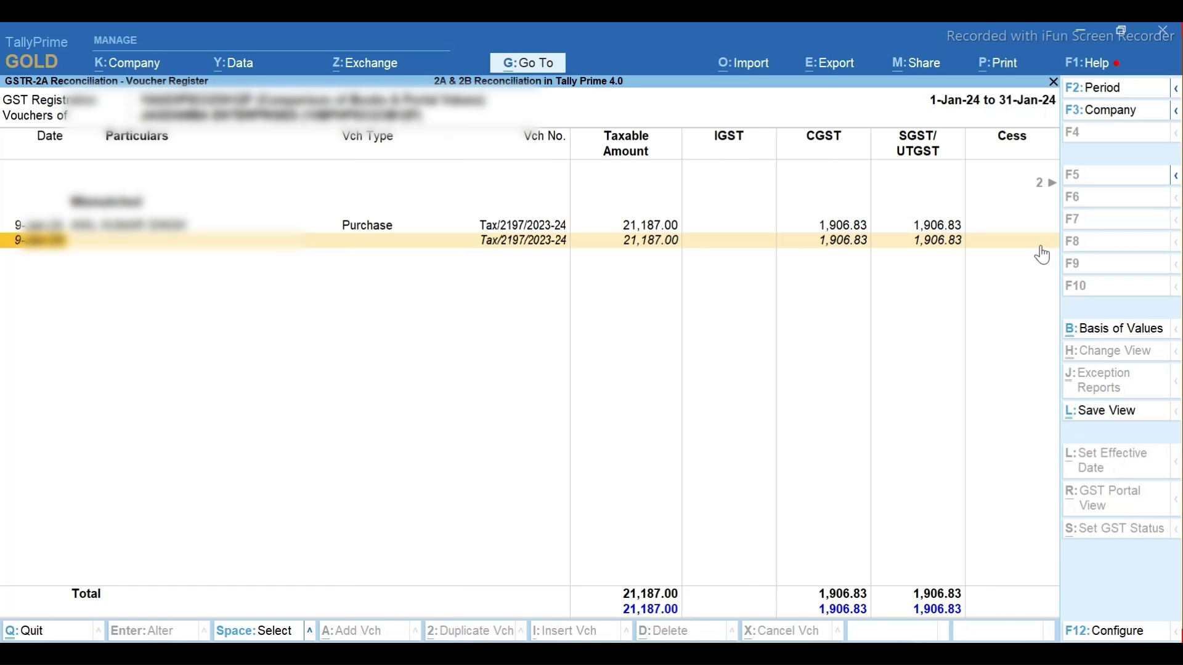
key(Escape)
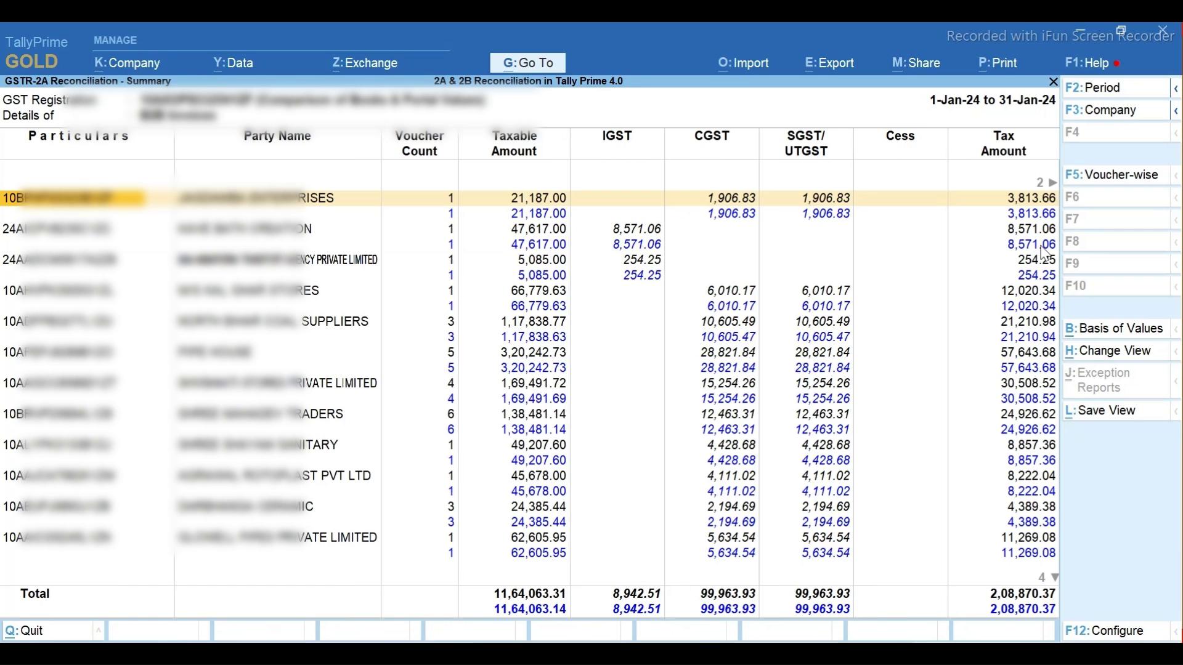
Open the 9-Jan-24 Jagdamba Enterprises purchase, add a Round Off entry of (-)0.66 and save it.
key(Return)
key(Right)
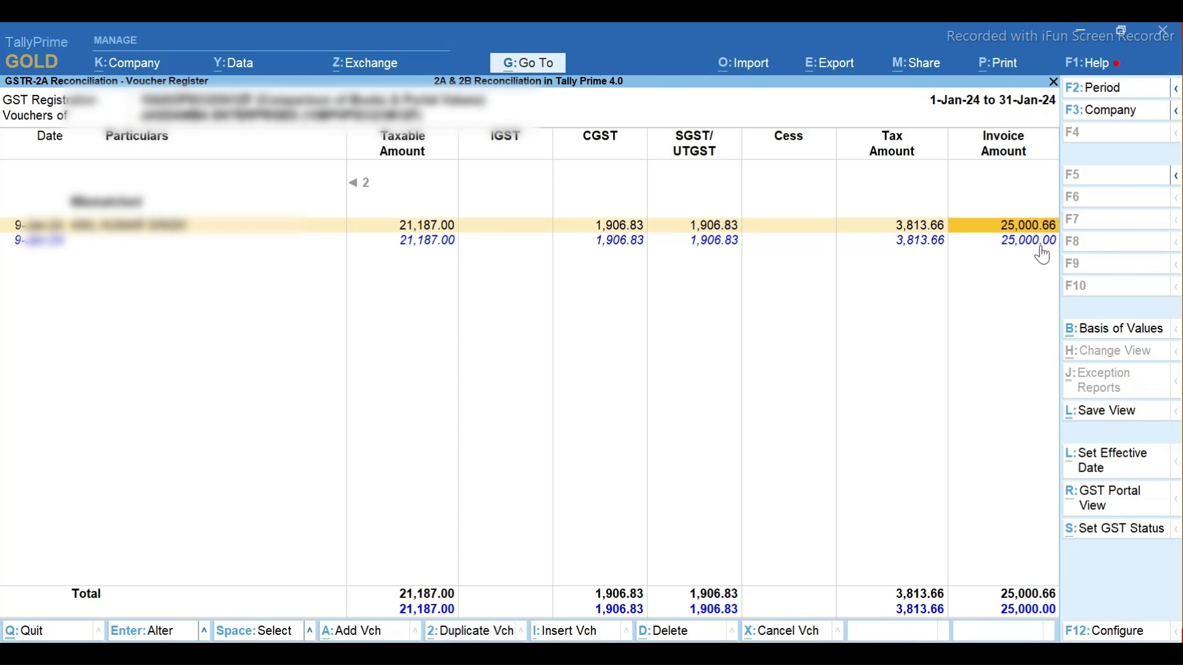
key(Return)
click(1044, 247)
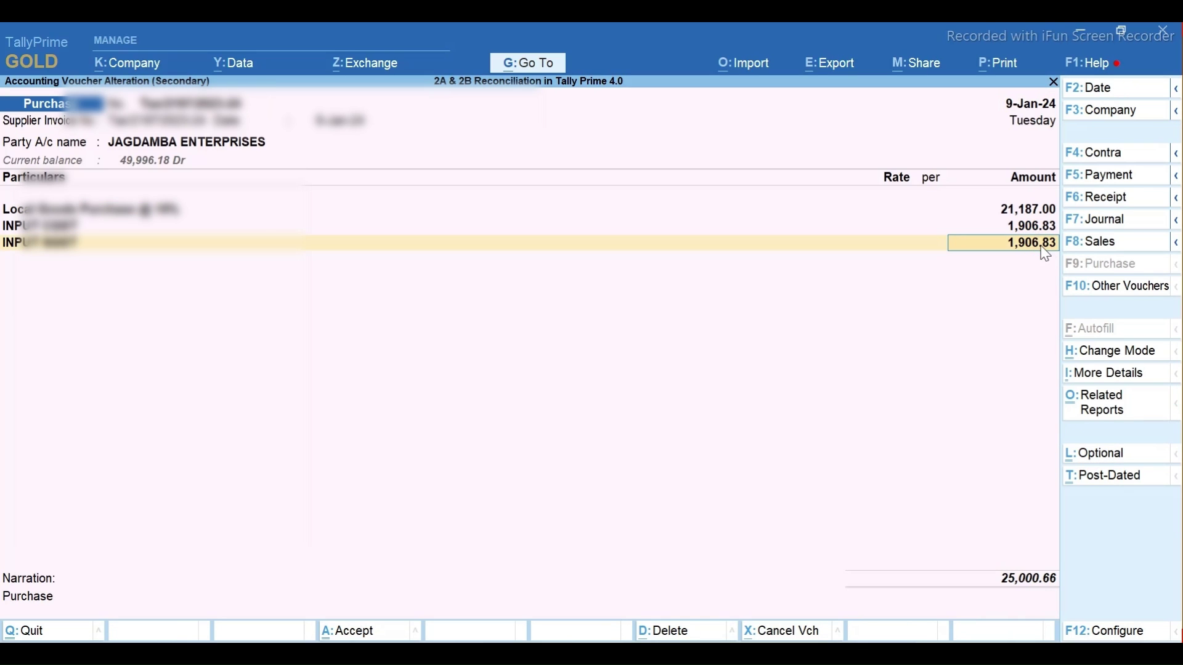
key(Return)
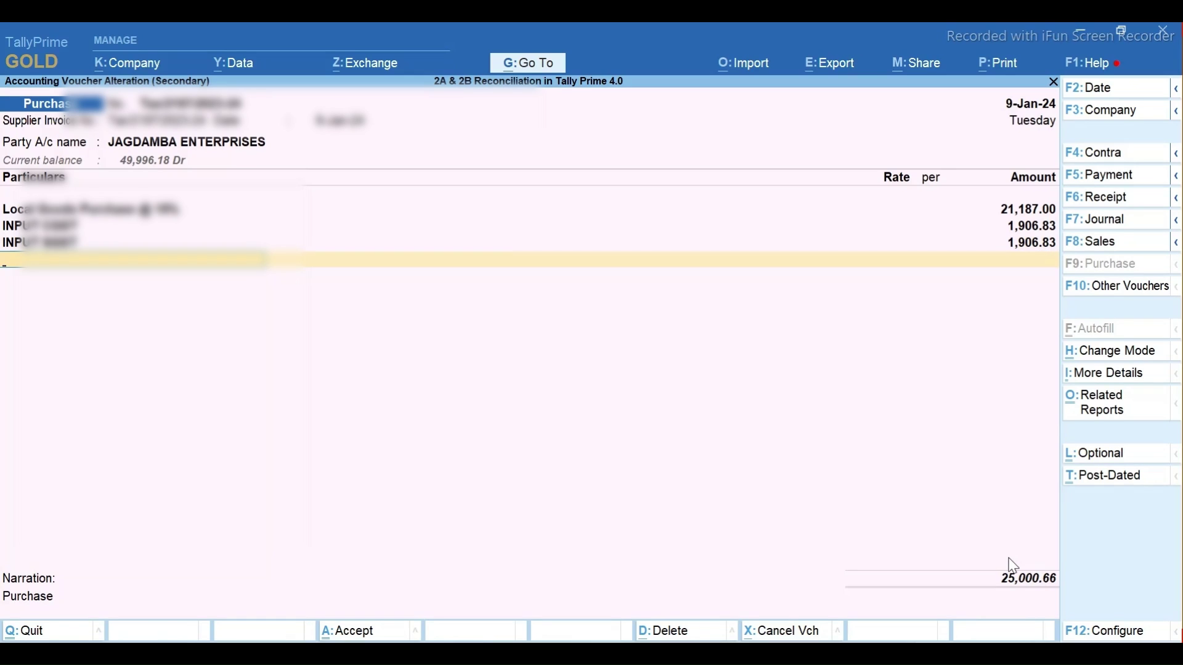
text(ro)
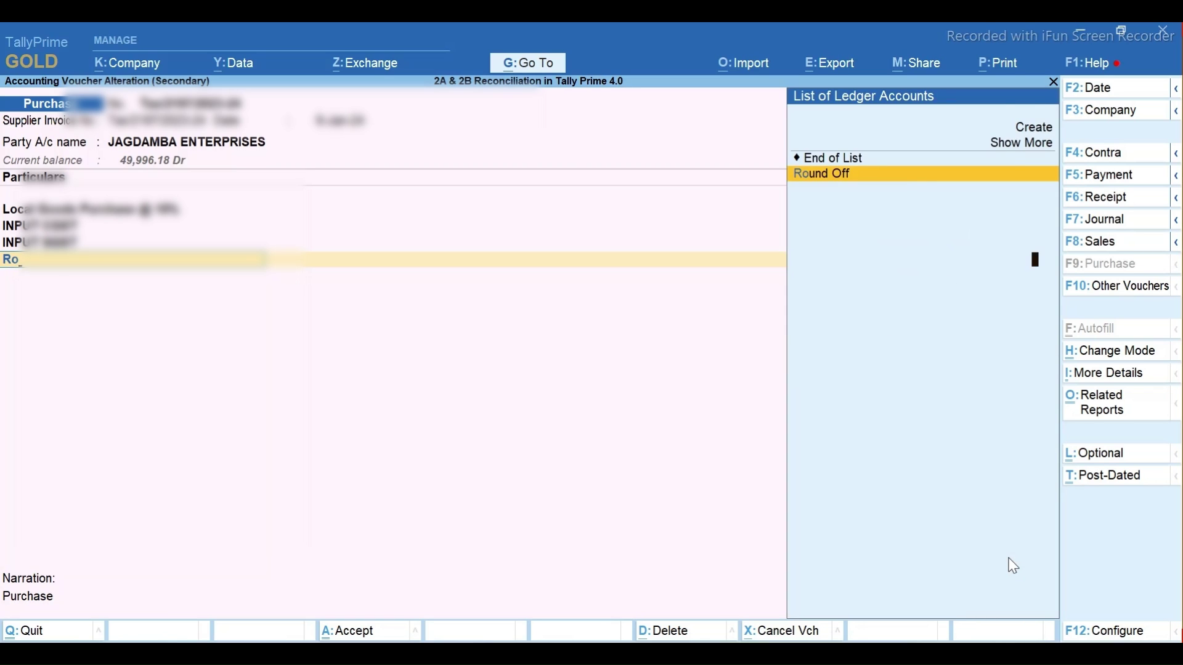
key(Return)
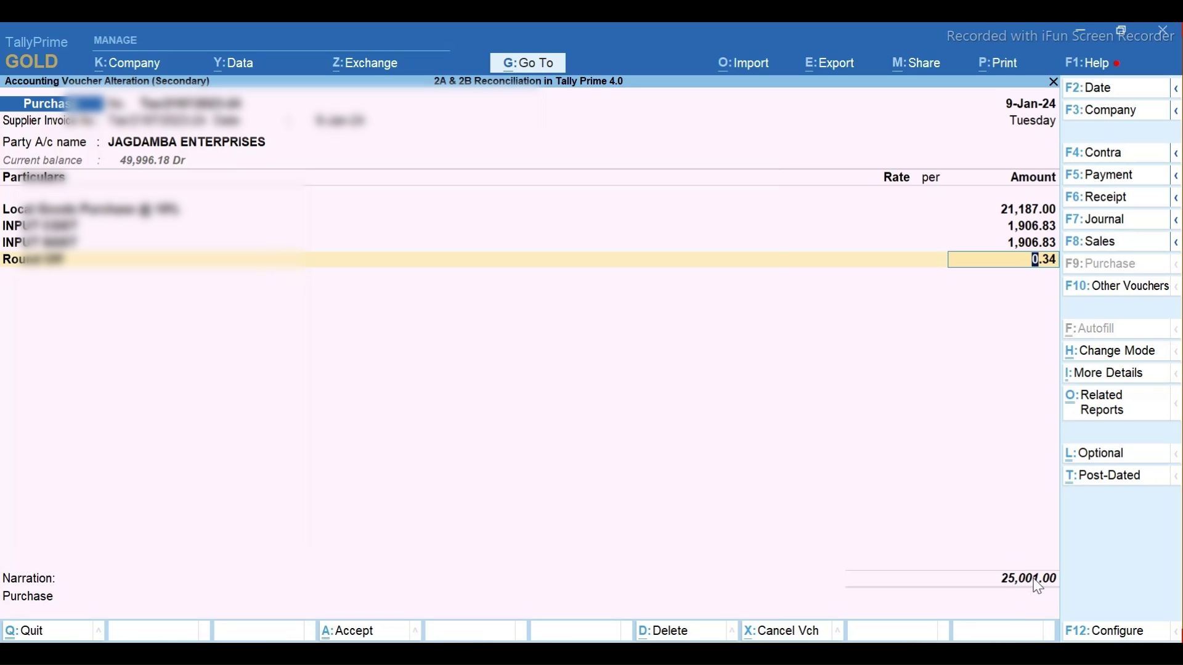
text(-)0)
text(.)
text(66)
key(Return)
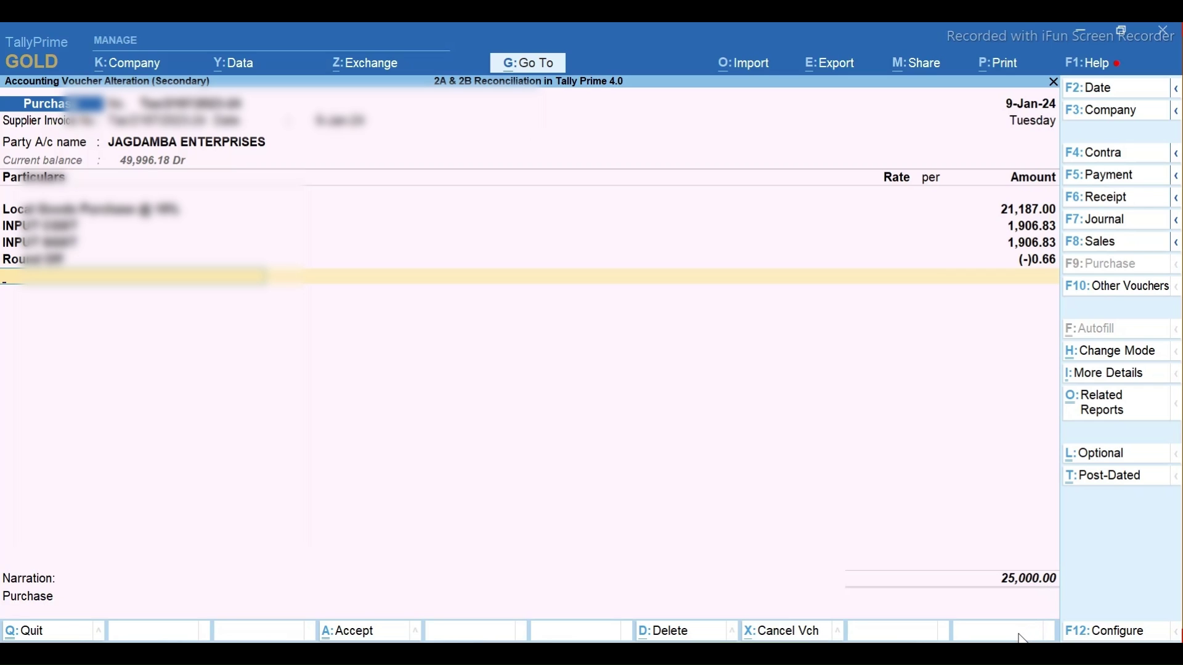
key(ctrl+a)
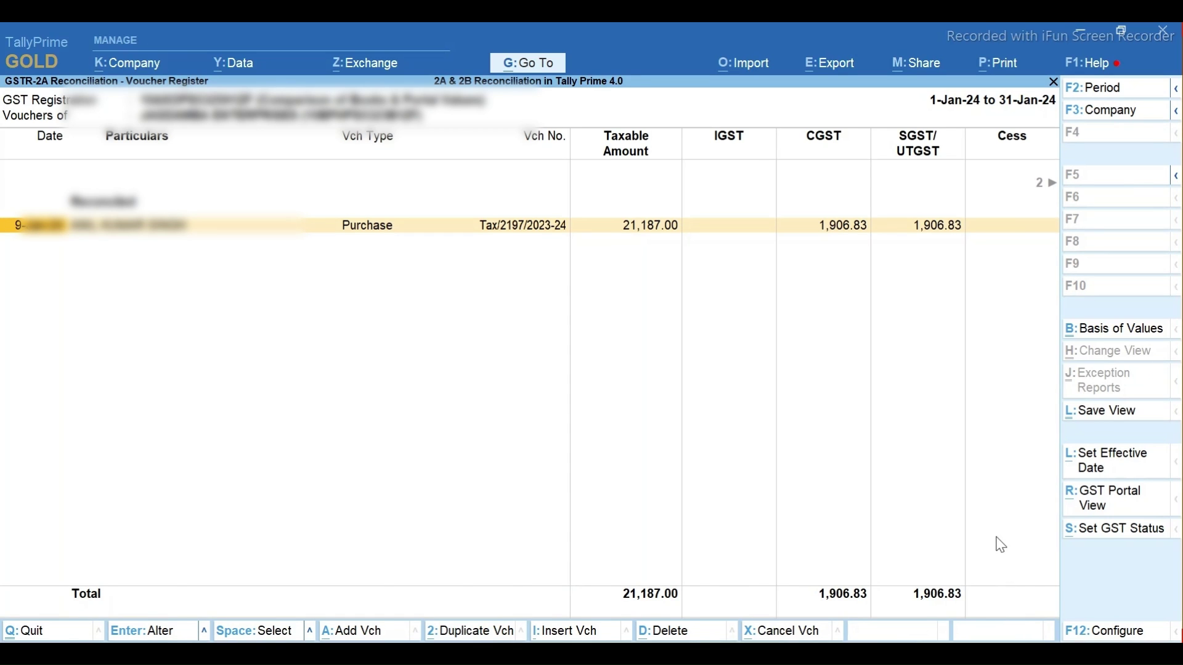
key(Escape)
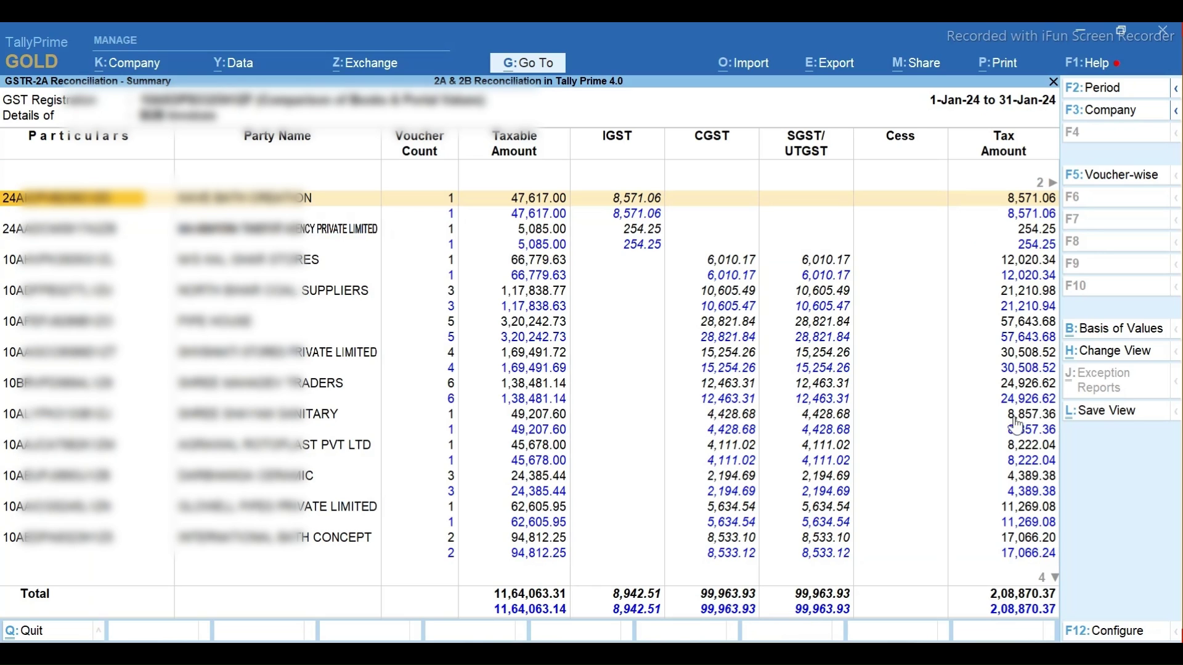
Review the GST status, tax and invoice amounts of every party in the GSTR-2A B2B invoices summary.
click(1022, 631)
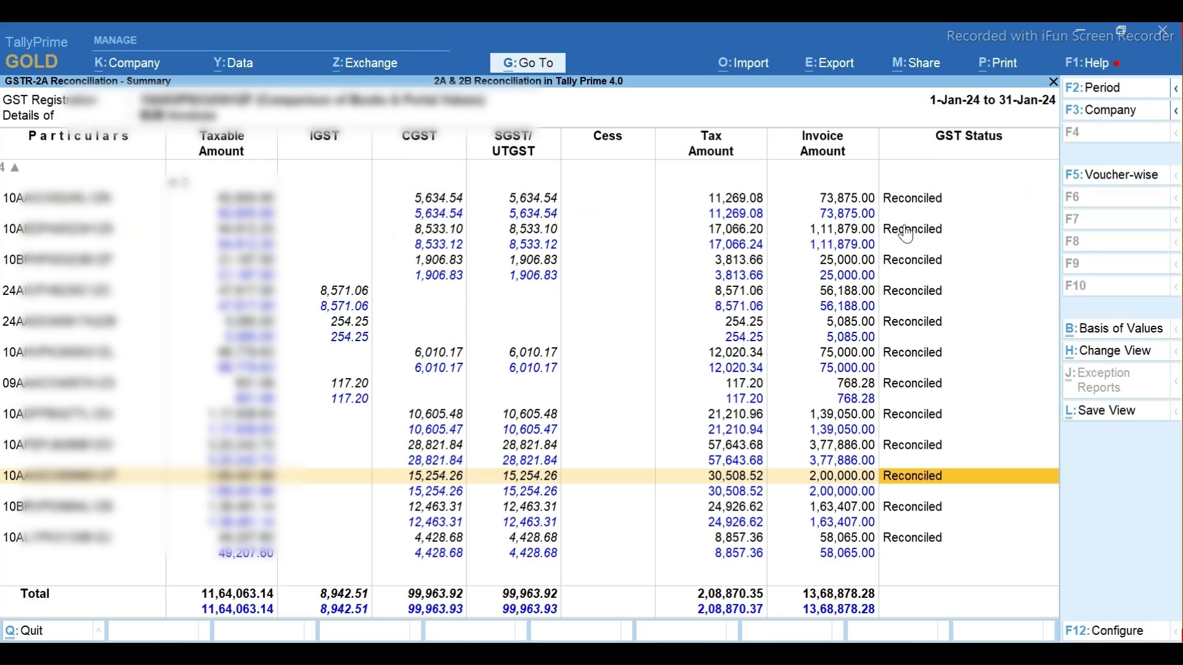
key(Up)
key(Up)
key(Up)
key(Up)
key(Up)
key(Up)
key(Up)
key(Up)
key(Up)
key(Up)
key(Up)
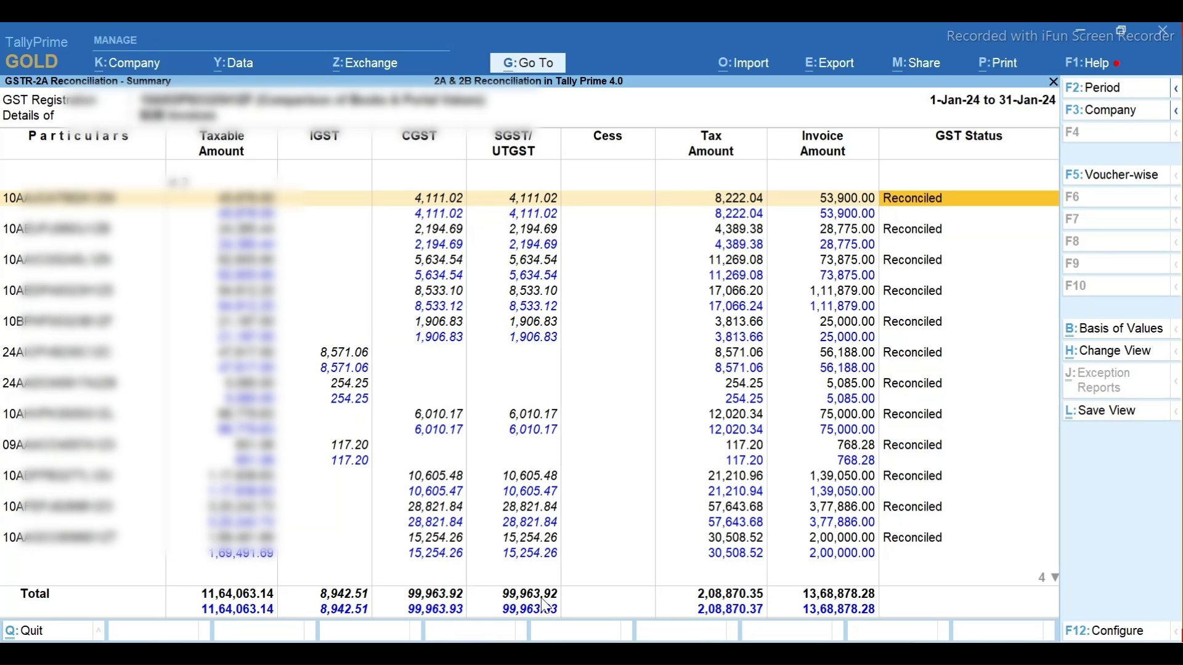
key(Down)
key(Down)
key(Down)
key(Down)
key(Down)
key(Down)
key(Down)
key(Down)
key(Down)
key(Down)
key(Down)
key(Down)
key(Down)
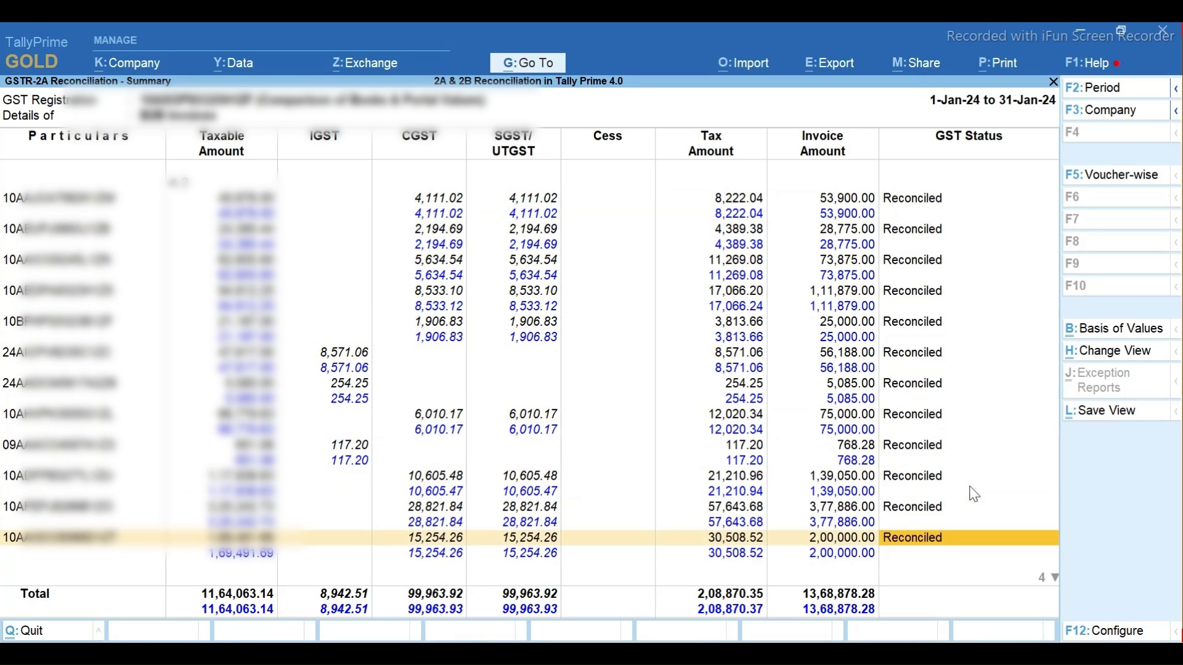
key(Up)
key(Up)
key(Up)
key(Up)
key(Up)
key(Up)
key(Up)
key(Up)
key(Up)
key(Up)
key(Up)
key(Up)
key(Up)
key(Up)
key(Up)
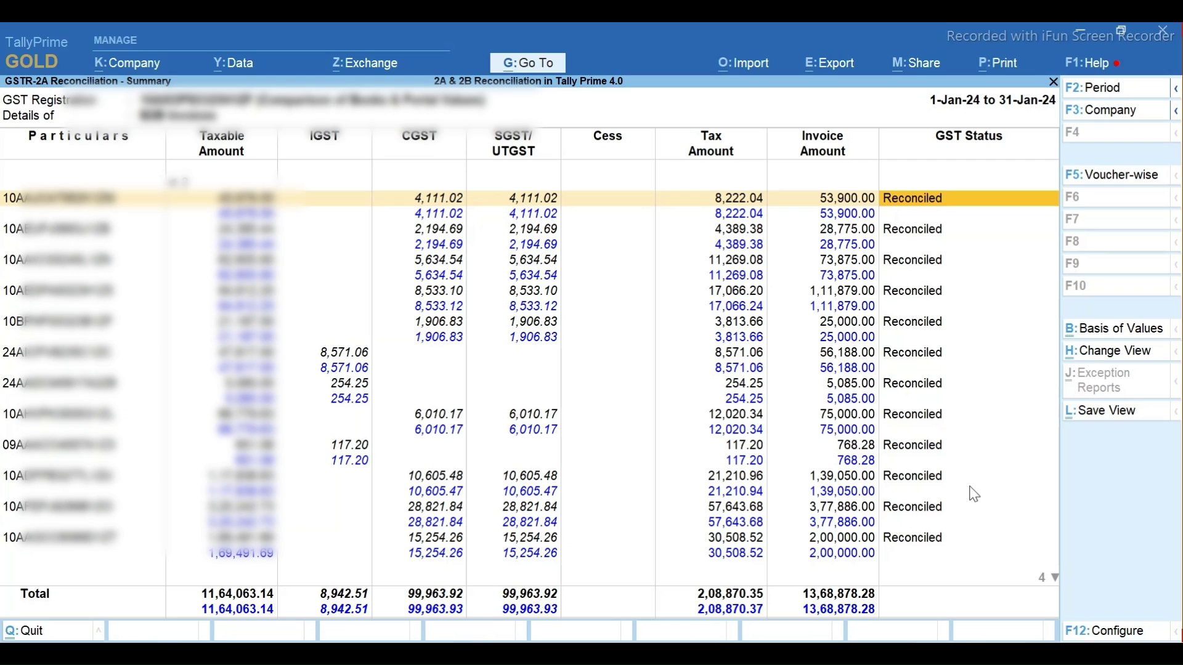
Leave the GSTR-2A reconciliation and open the GSTR-2B Reconciliation report.
key(Escape)
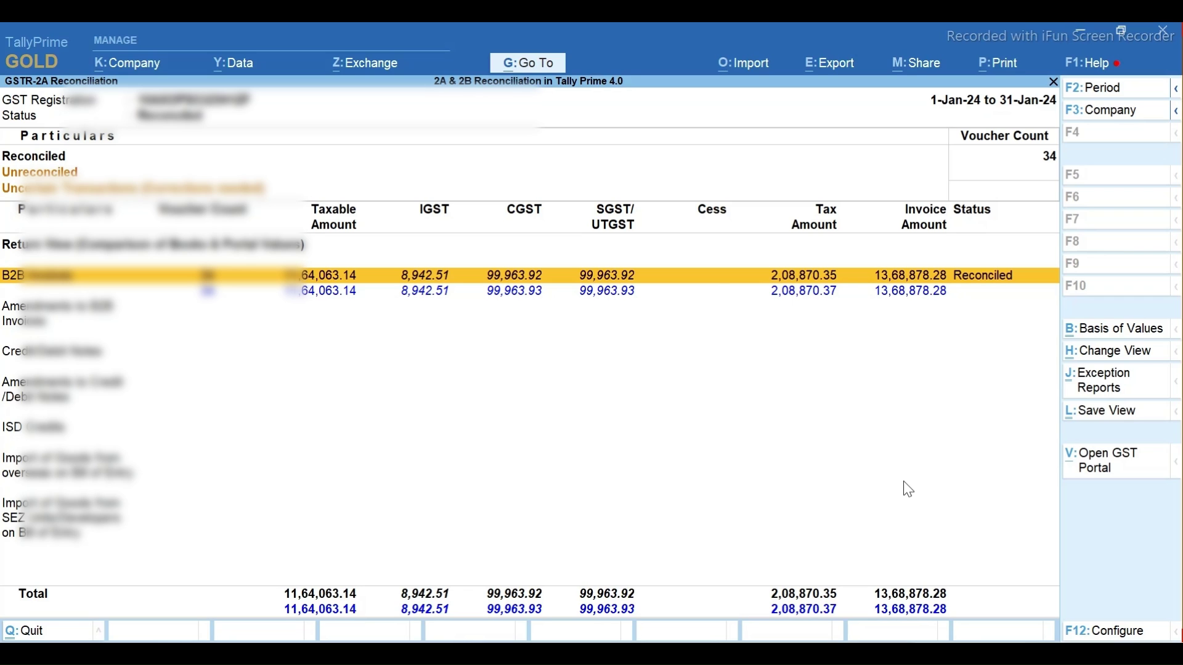
key(Escape)
key(Down)
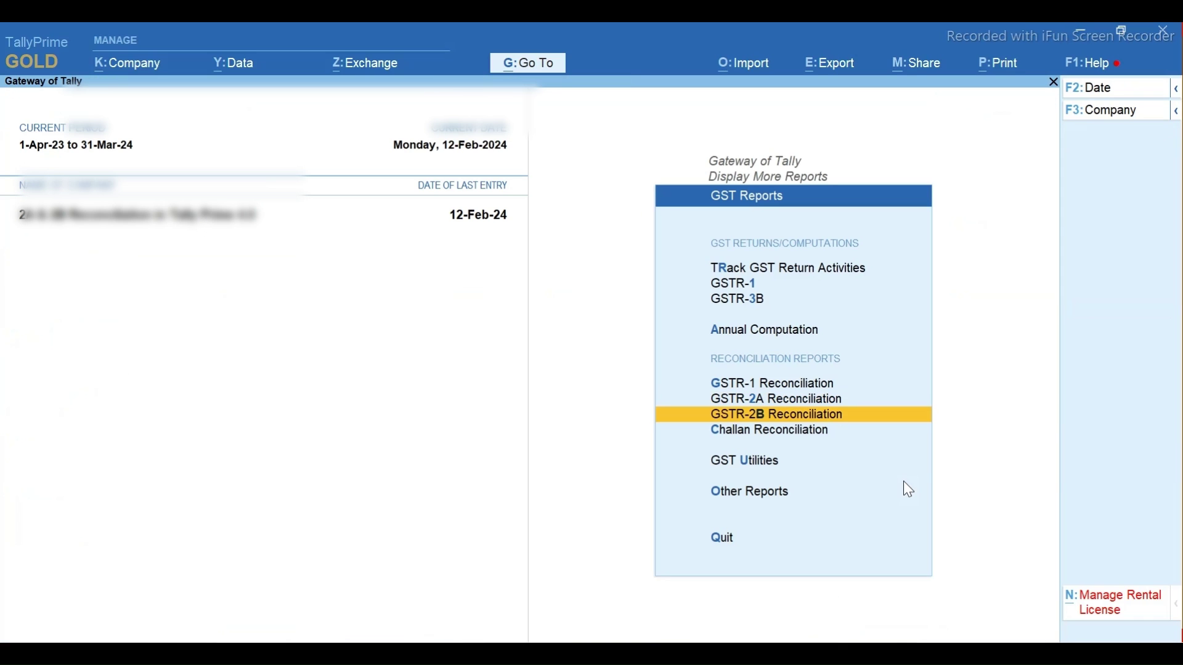
key(Return)
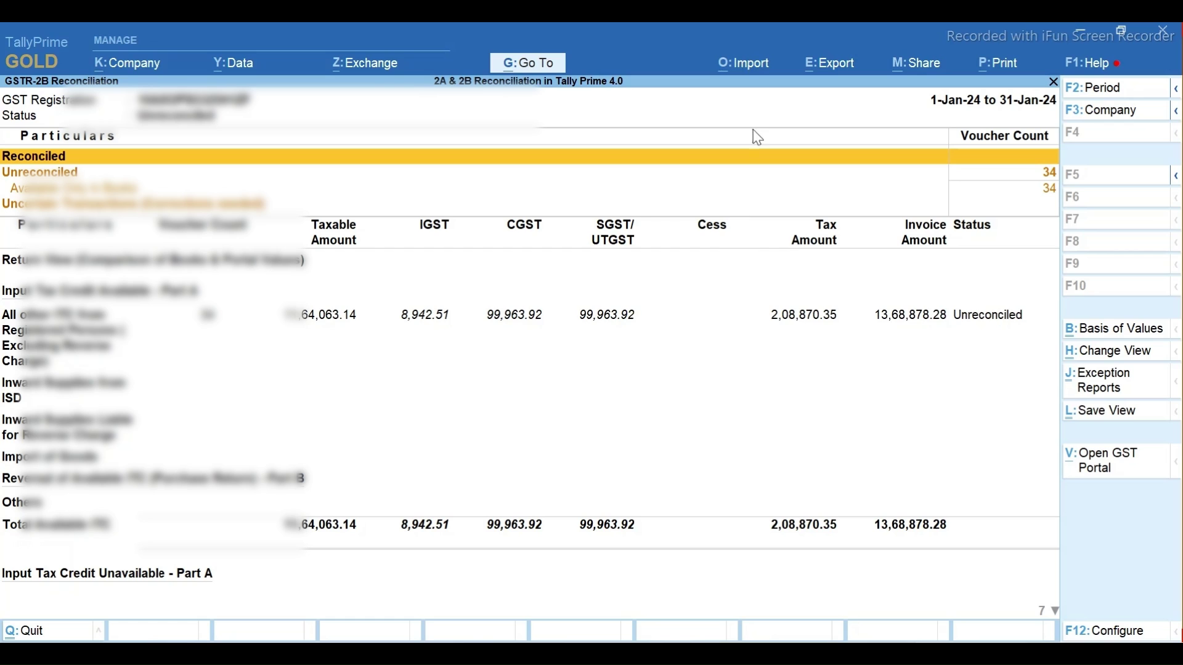
Open the GST Returns import and choose GSTR-2B as the return type.
click(746, 65)
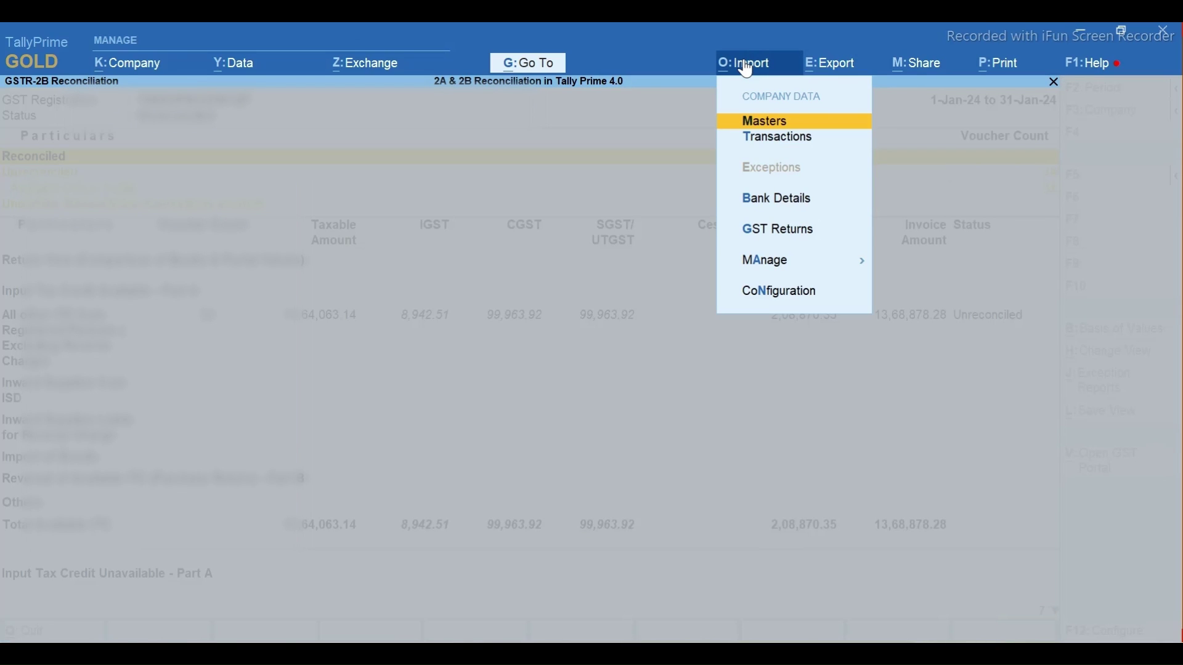
key(Down)
key(Down)
key(Down)
key(Return)
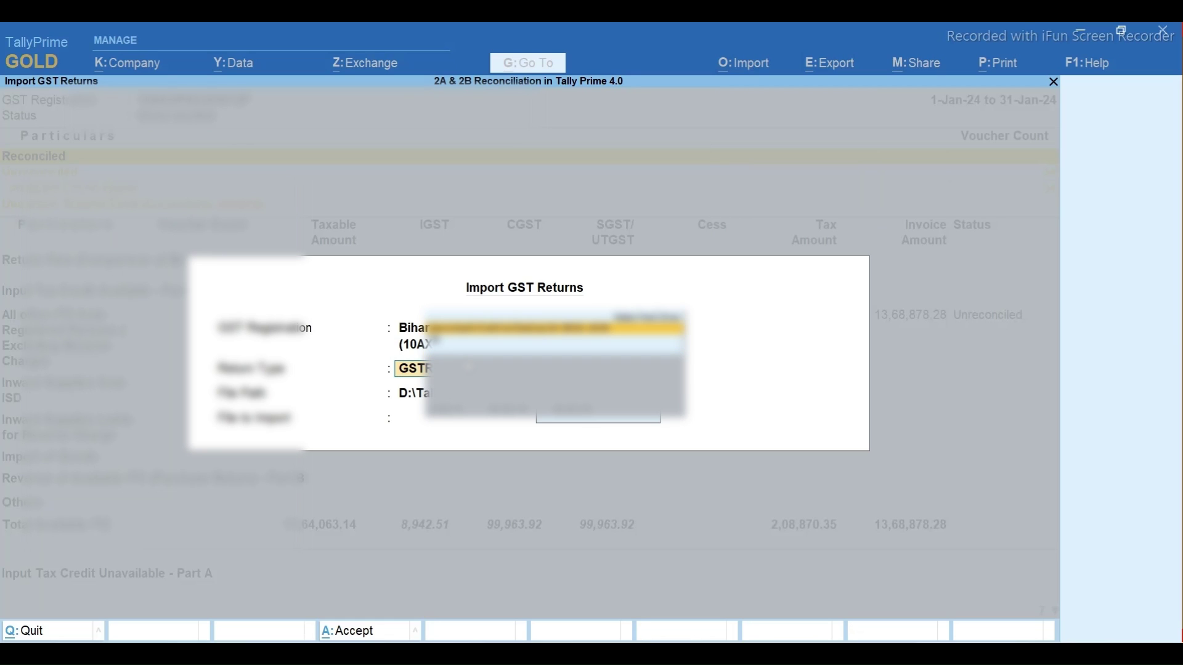
key(Return)
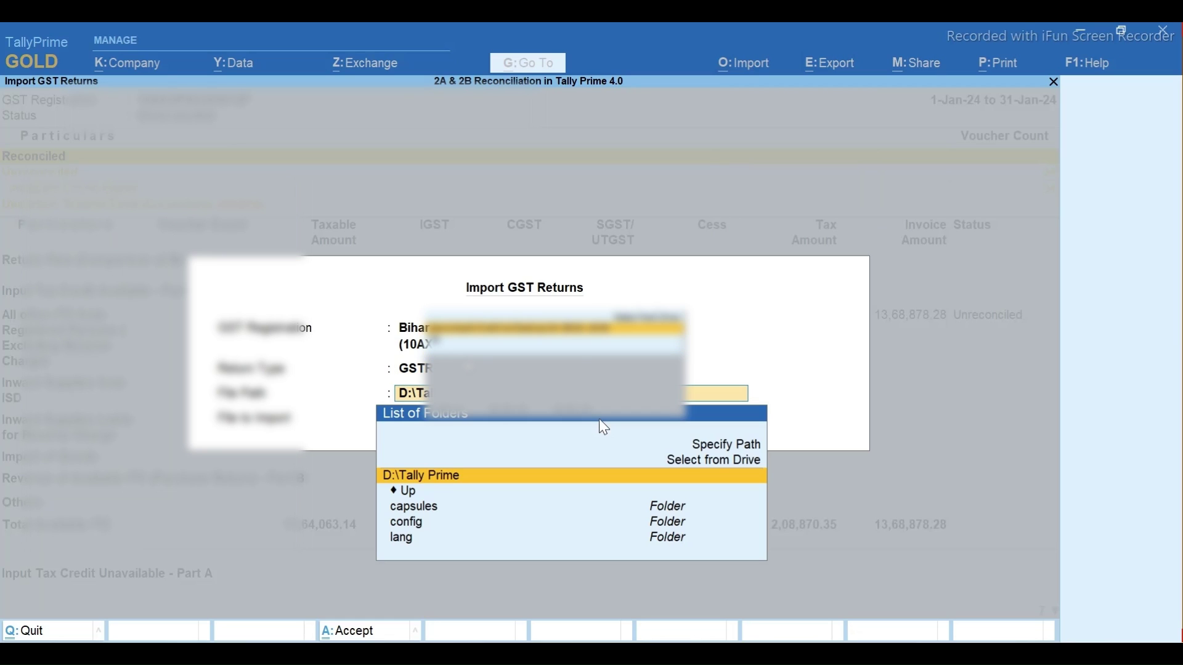
Set the import file path to the 2B JSON folder inside the Desktop's 2A 2B folder.
key(Return)
key(Down)
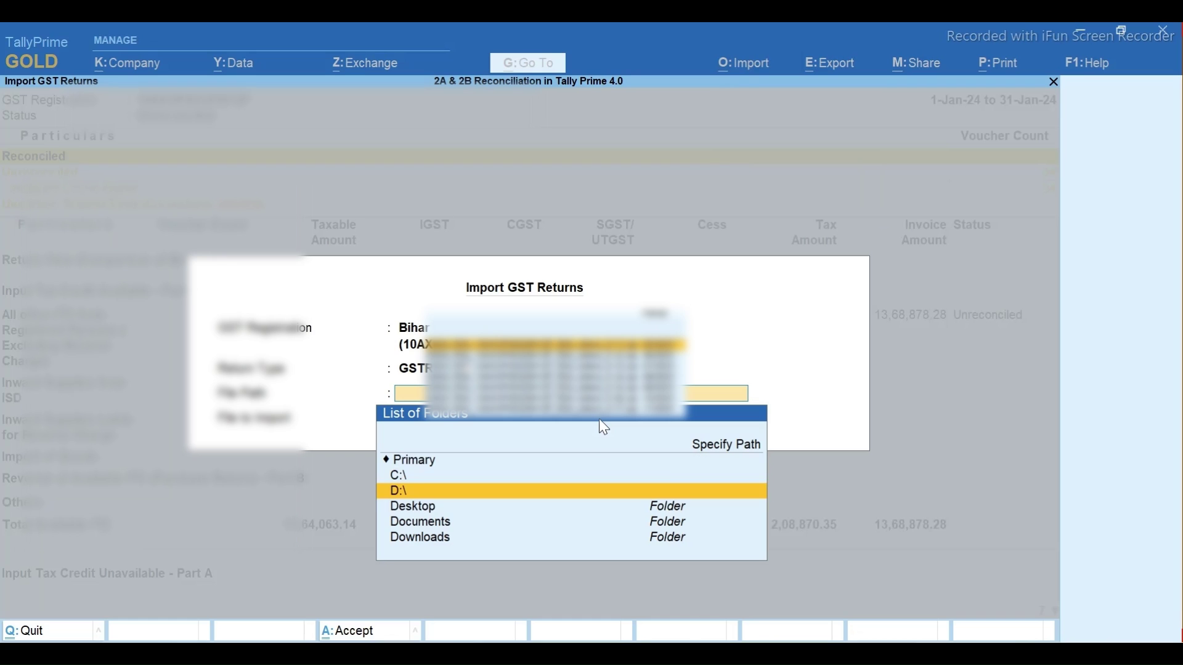
key(Down)
key(Return)
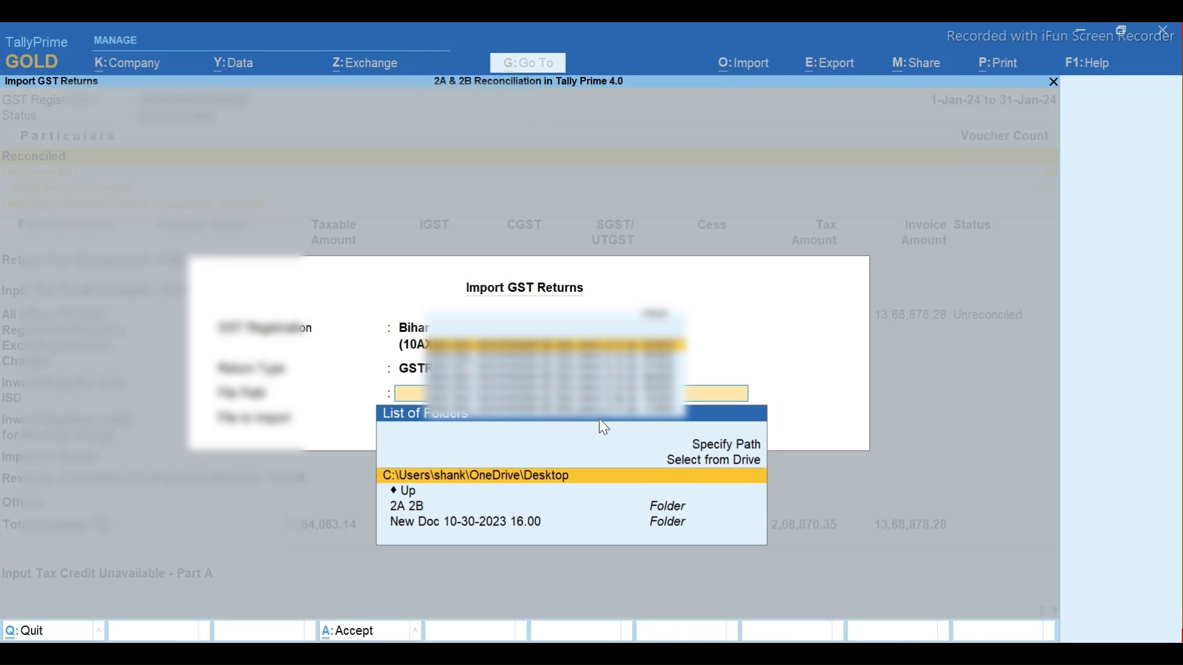
key(Down)
key(Down)
key(Return)
key(Down)
key(Down)
key(Down)
key(Down)
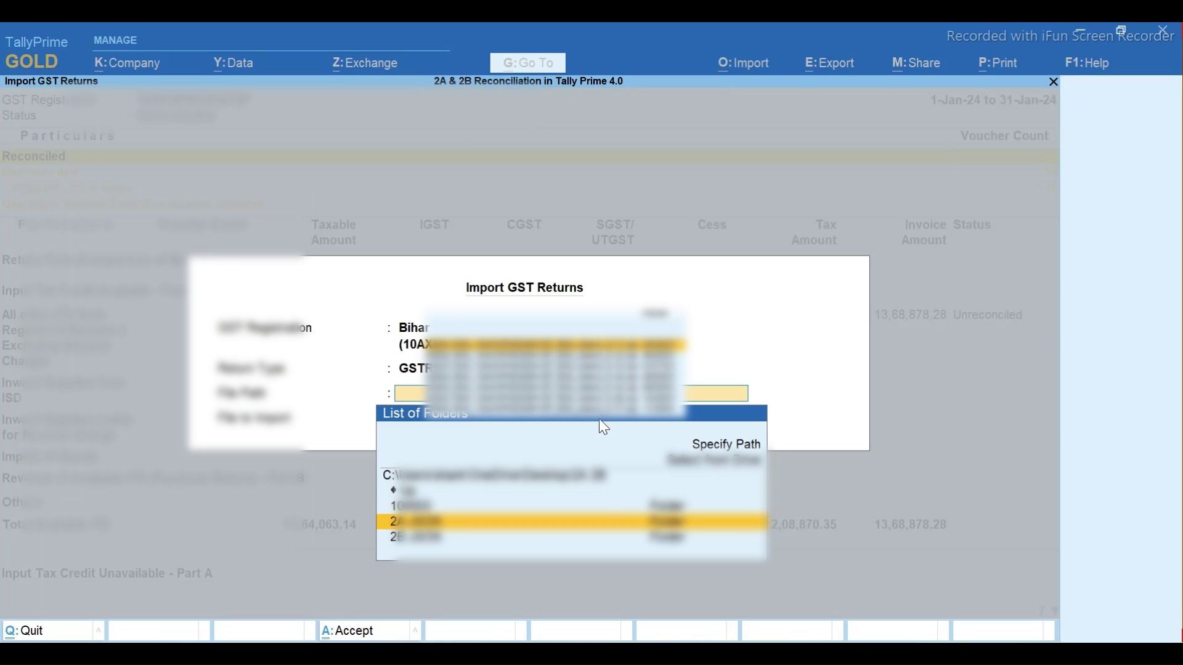
key(Return)
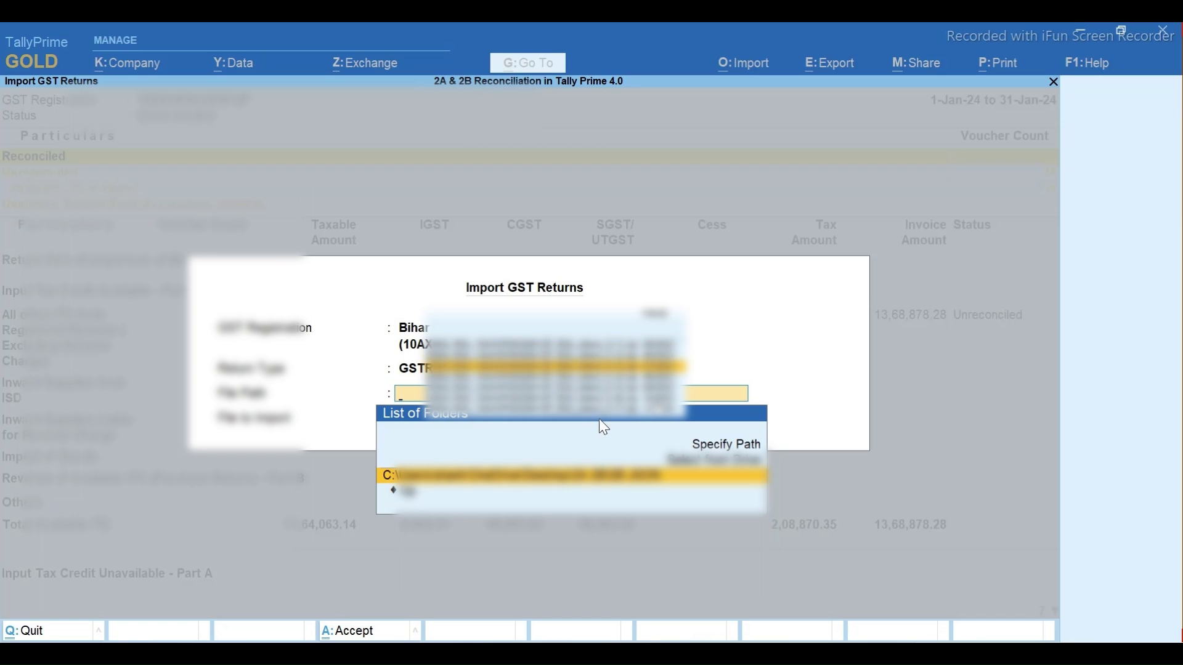
key(Return)
Import the returns_R2B JSON file modified on 16-Feb-24 at 08:29:41 and close the import summary.
key(Down)
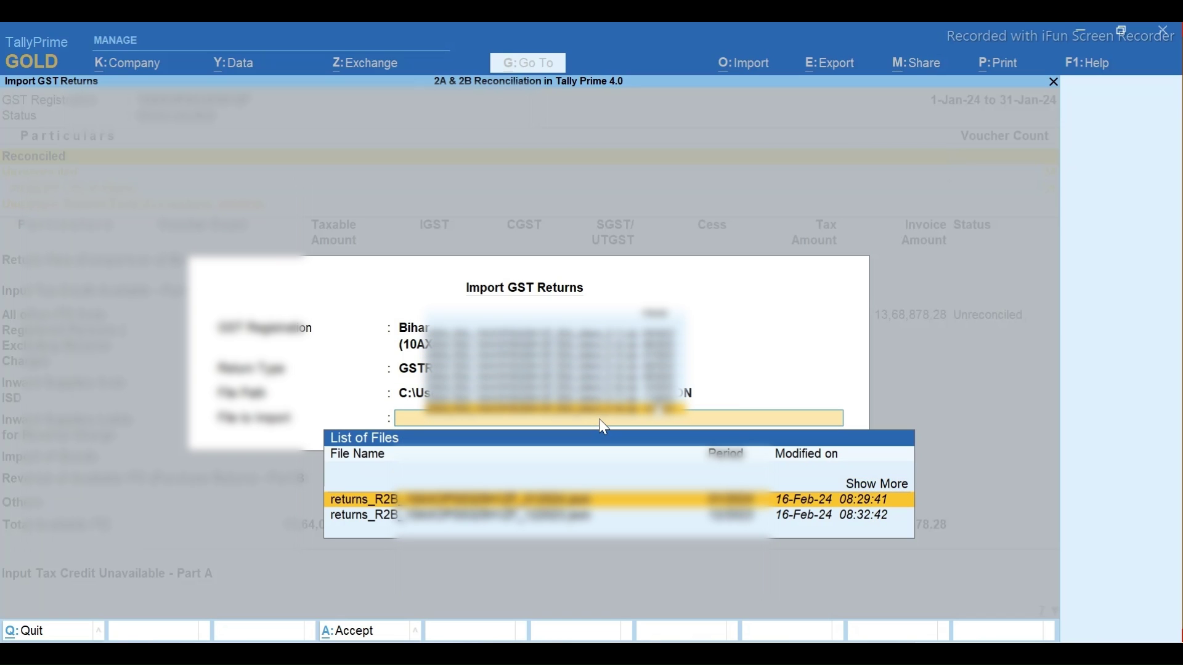
key(Return)
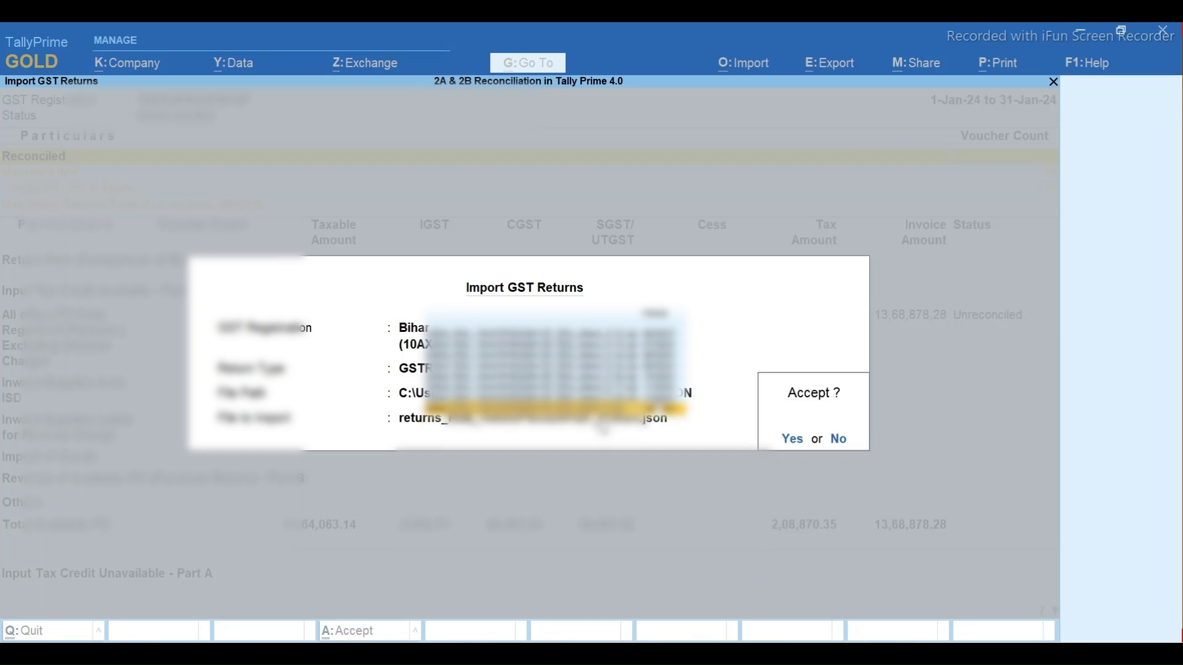
key(Return)
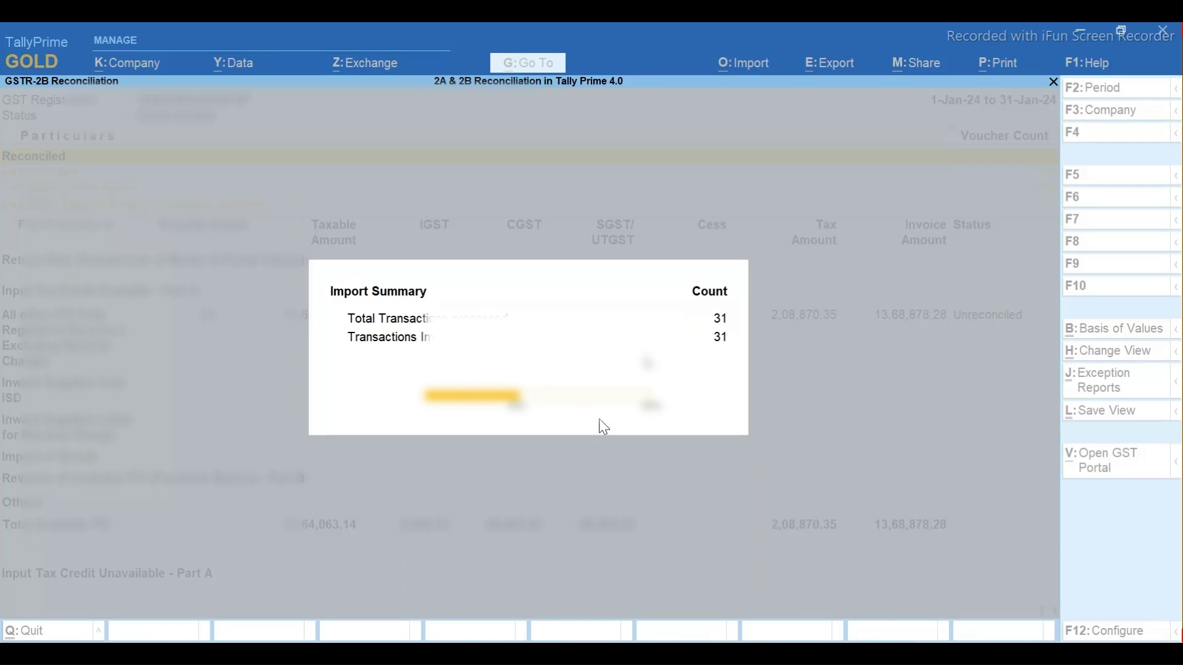
click(722, 346)
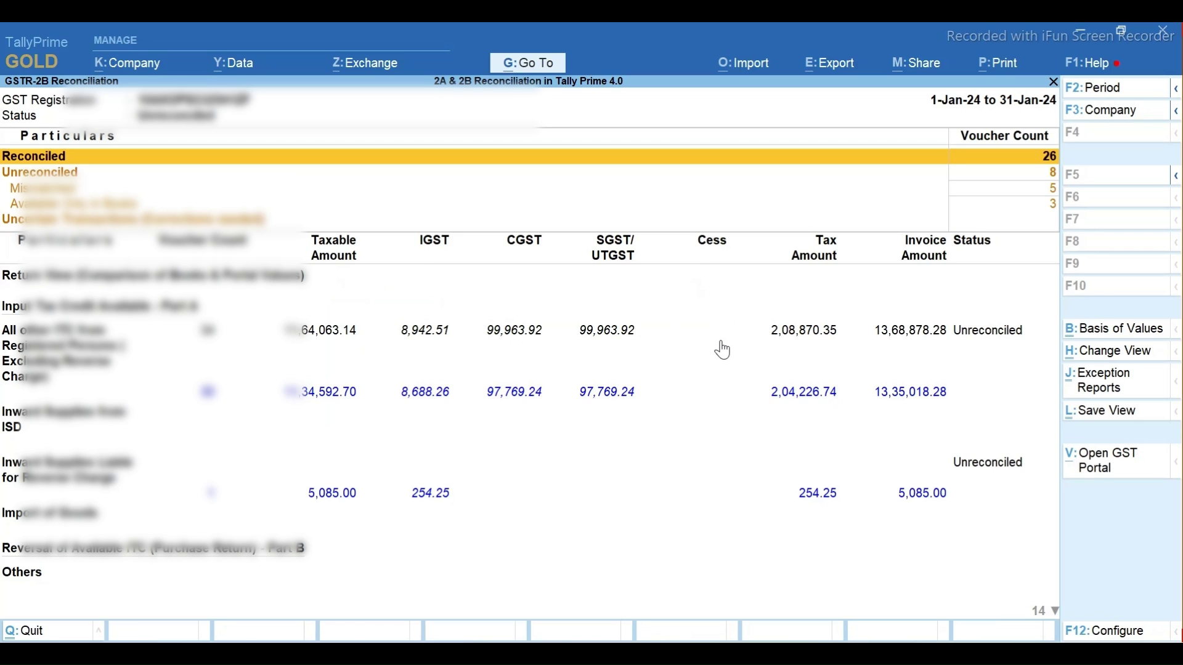
Inspect the B2B invoices under Inward Supplies Liable for Reverse Charge and return to the GSTR-2B reconciliation.
key(Down)
key(Down)
key(Down)
key(Down)
key(Down)
key(Down)
key(Down)
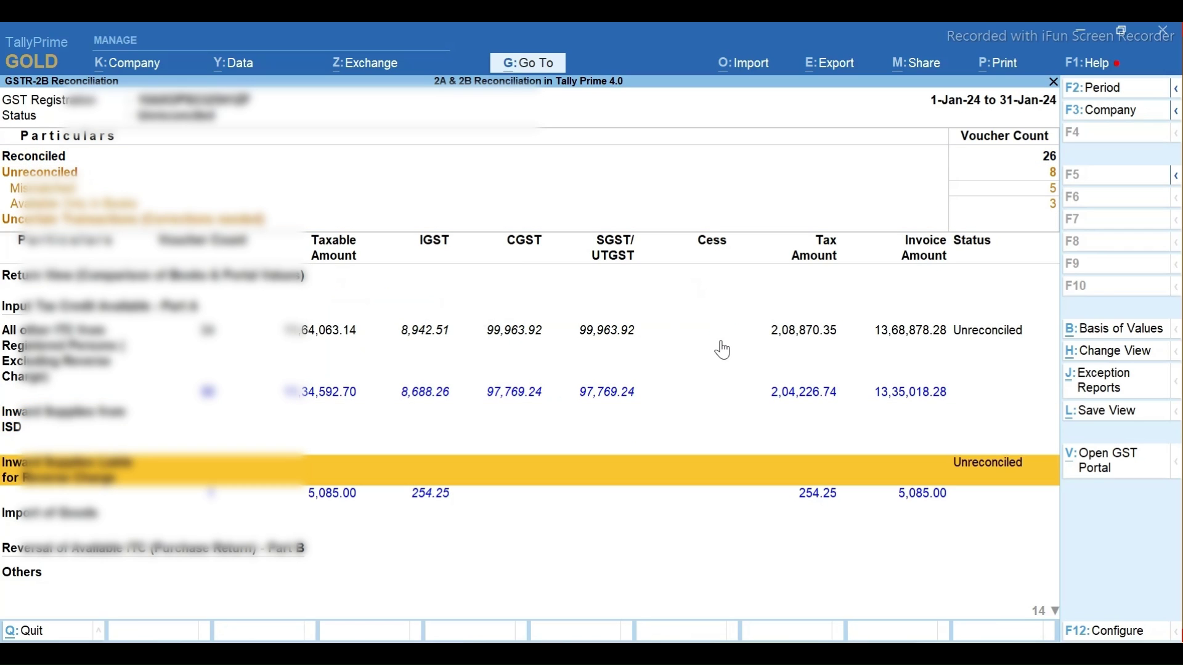
key(Up)
key(Down)
key(Down)
key(Up)
key(Return)
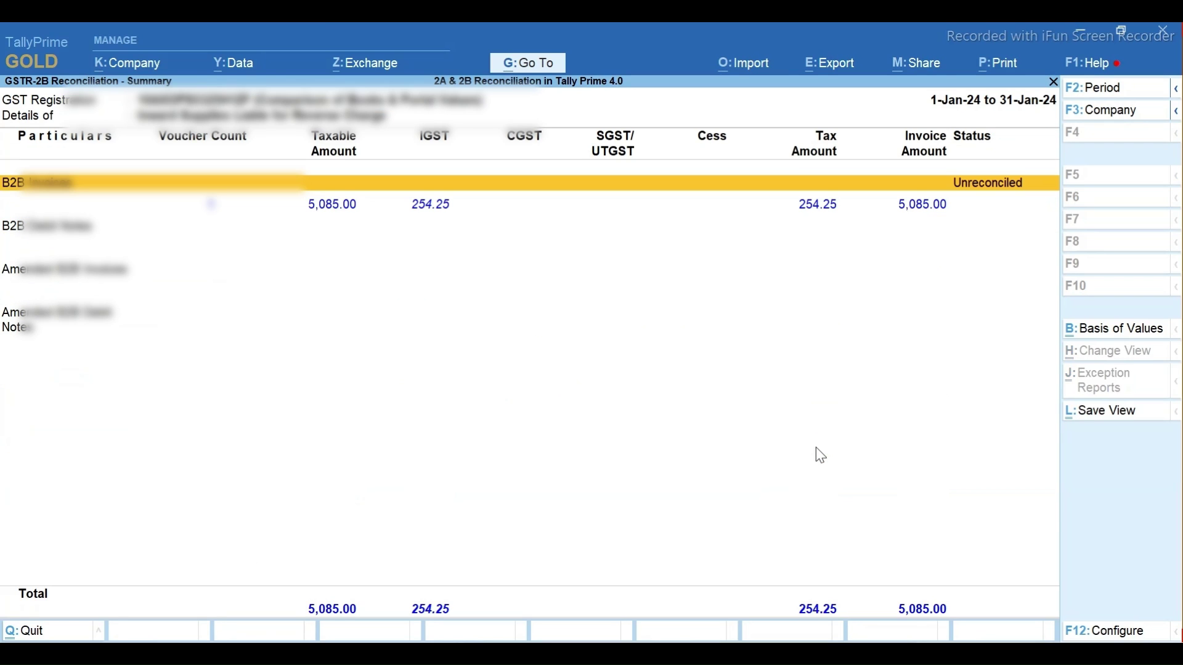
key(Down)
key(Up)
key(Escape)
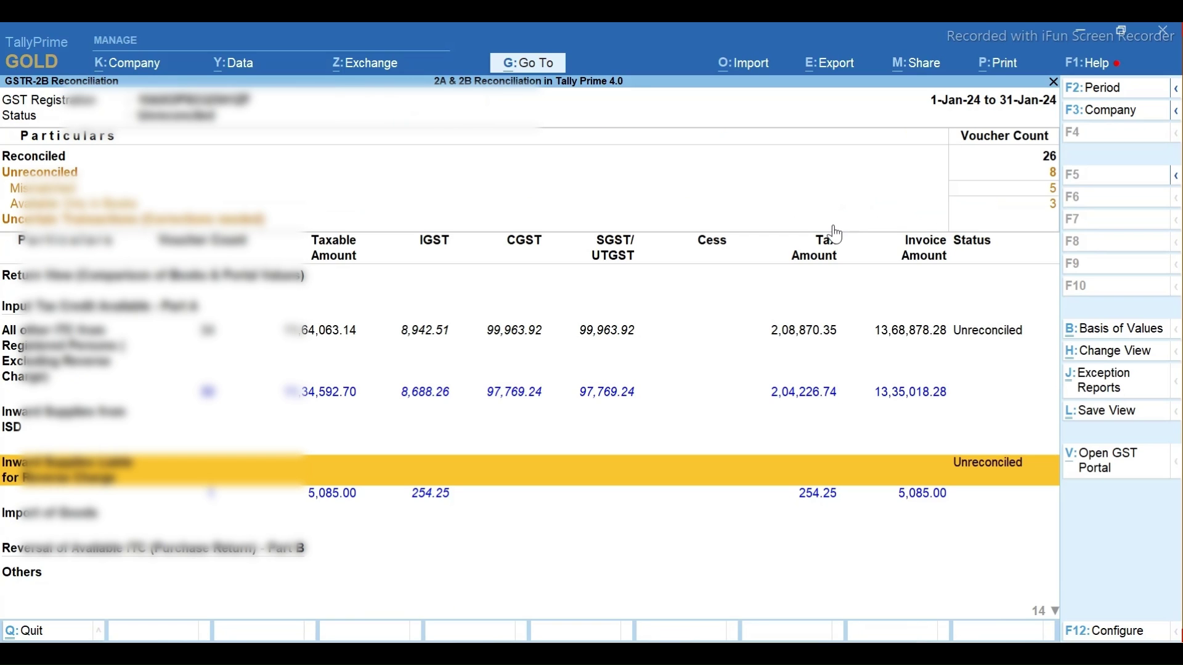
Review the reconciled, mismatched, available-only-in-books and uncertain voucher counts in the GSTR-2B reconciliation.
key(Up)
key(Up)
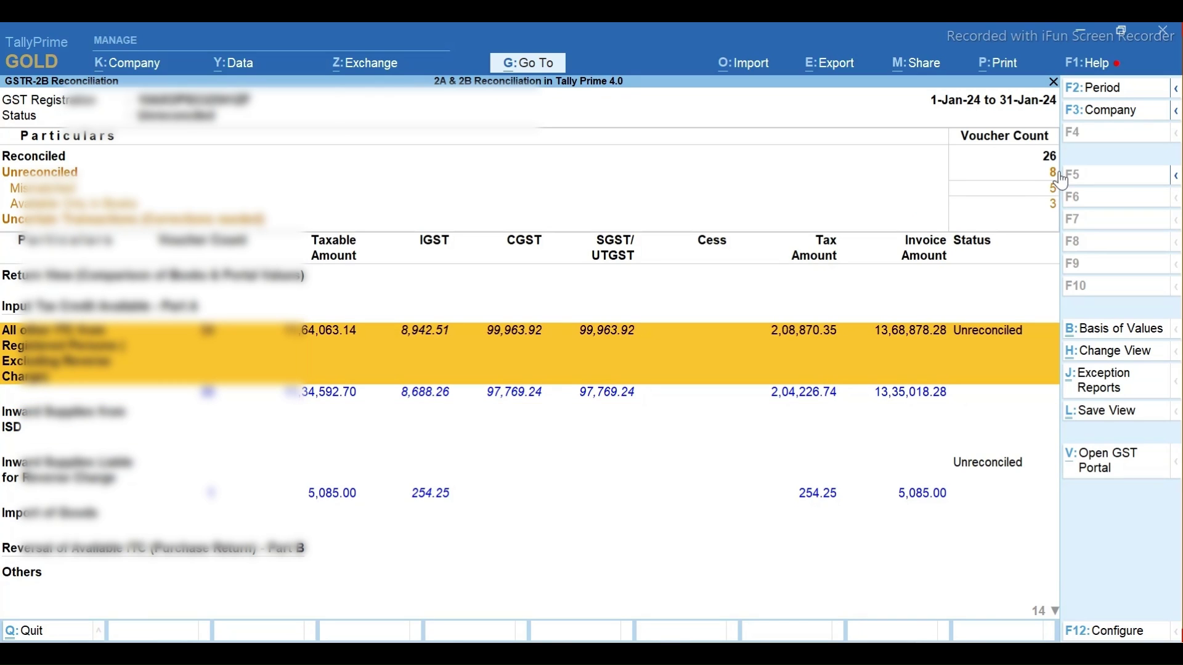
key(Up)
key(Up)
key(Up)
key(Up)
key(Up)
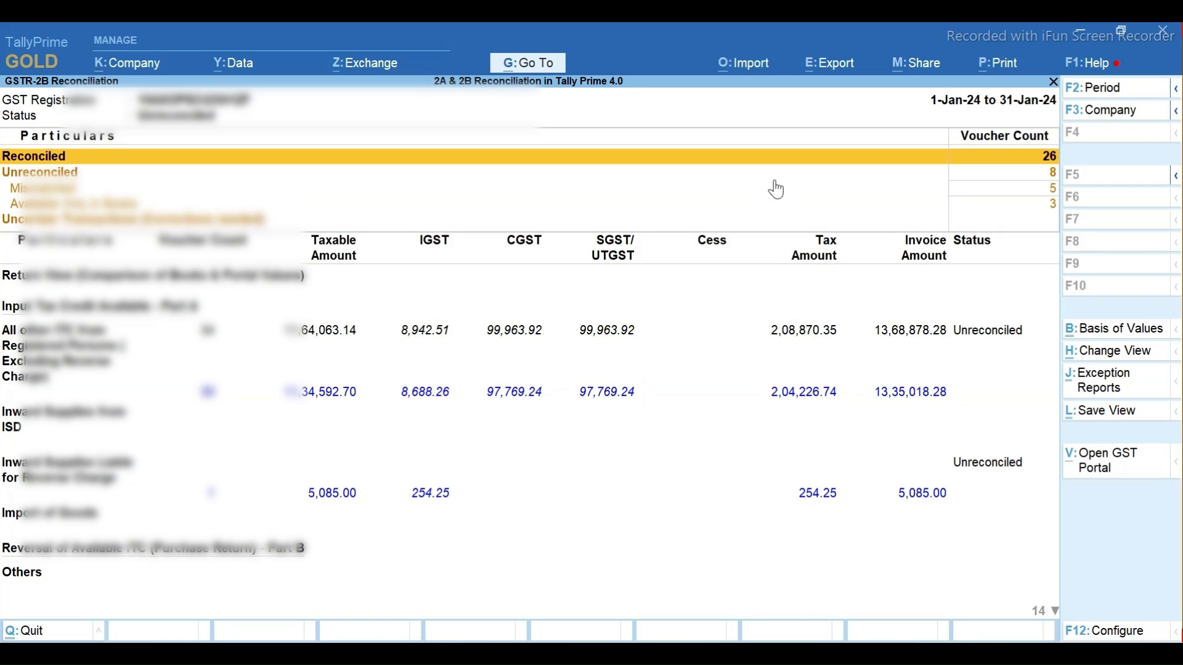
key(Down)
click(1052, 189)
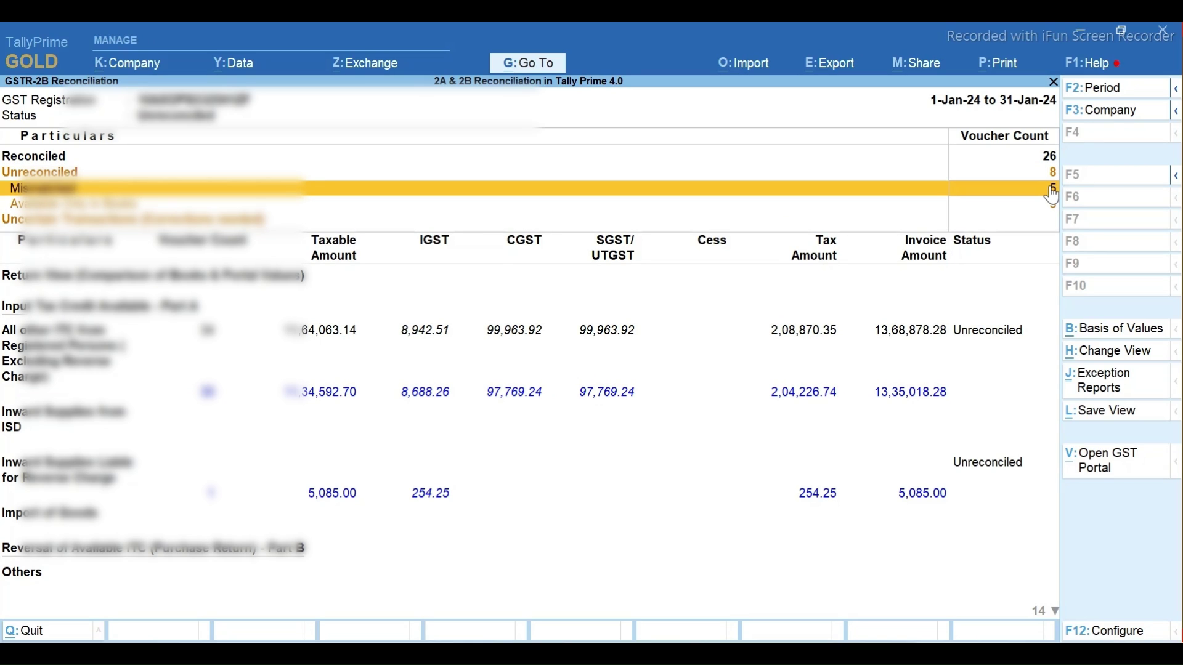
key(Down)
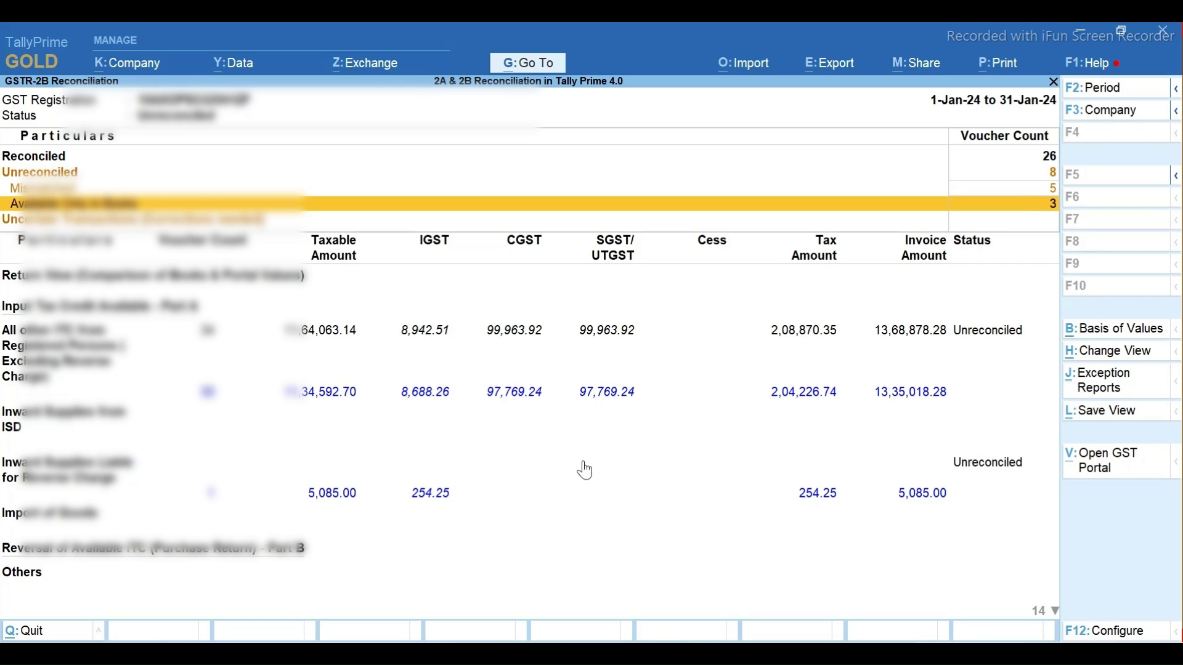
key(Down)
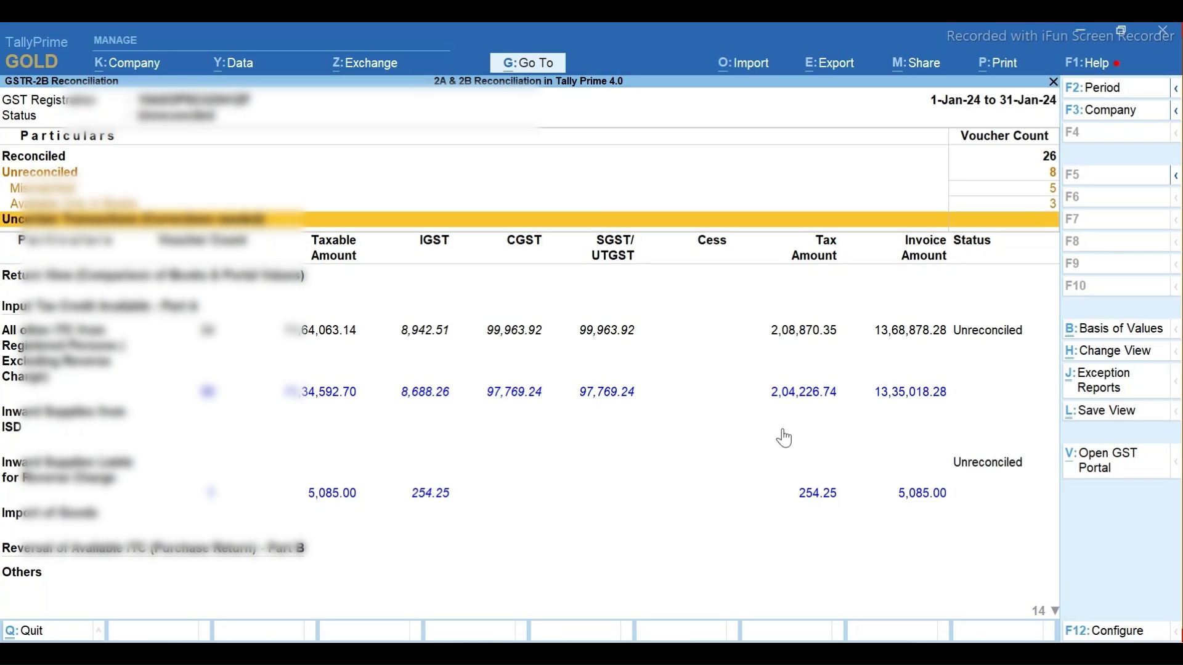
key(Down)
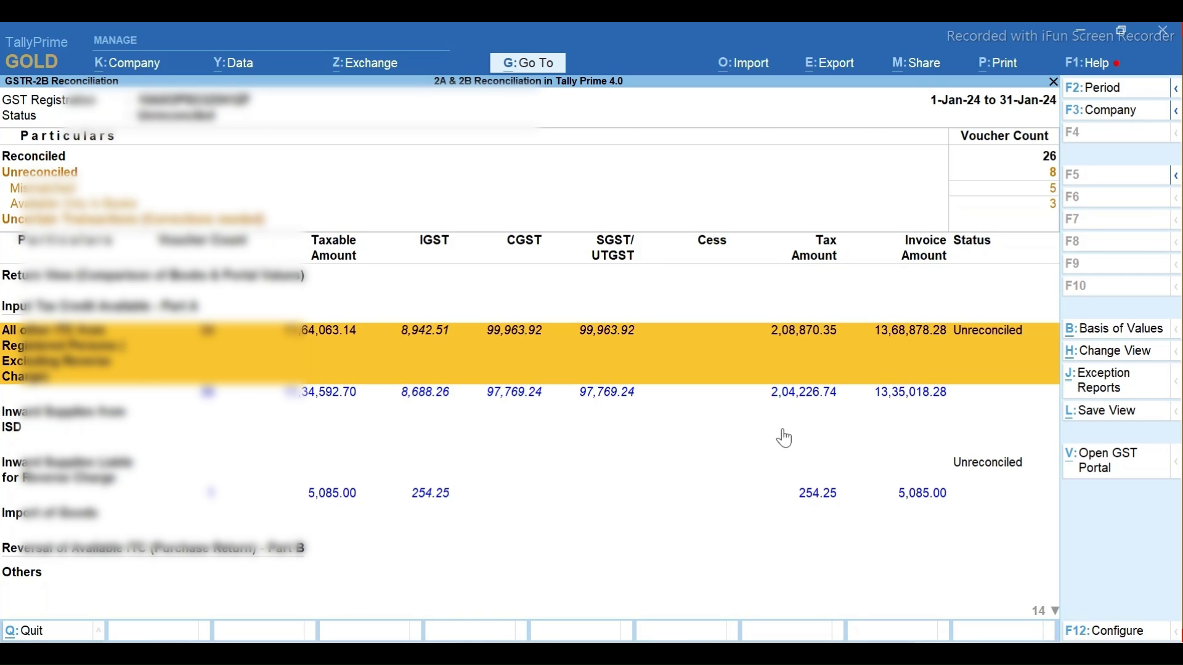
Open the party-wise B2B invoices summary under All other ITC and bring its GST Status column into view.
key(Return)
key(Return)
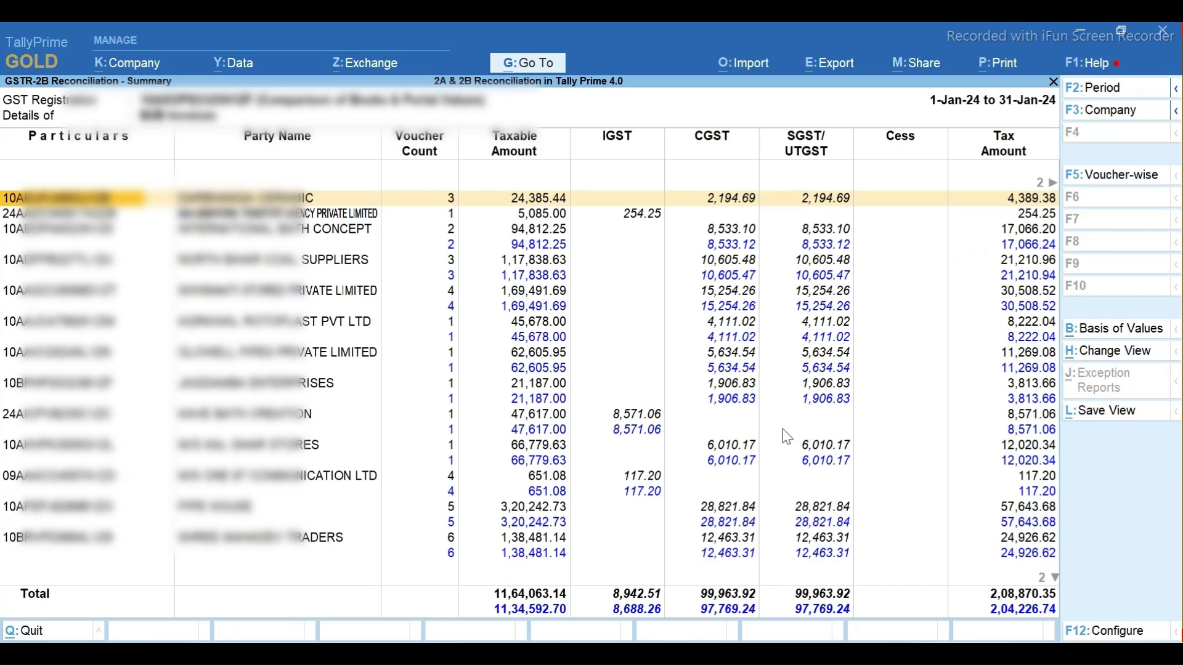
key(Right)
key(Right)
key(Right)
key(Right)
key(Right)
key(Right)
key(Right)
key(Right)
key(Right)
key(Right)
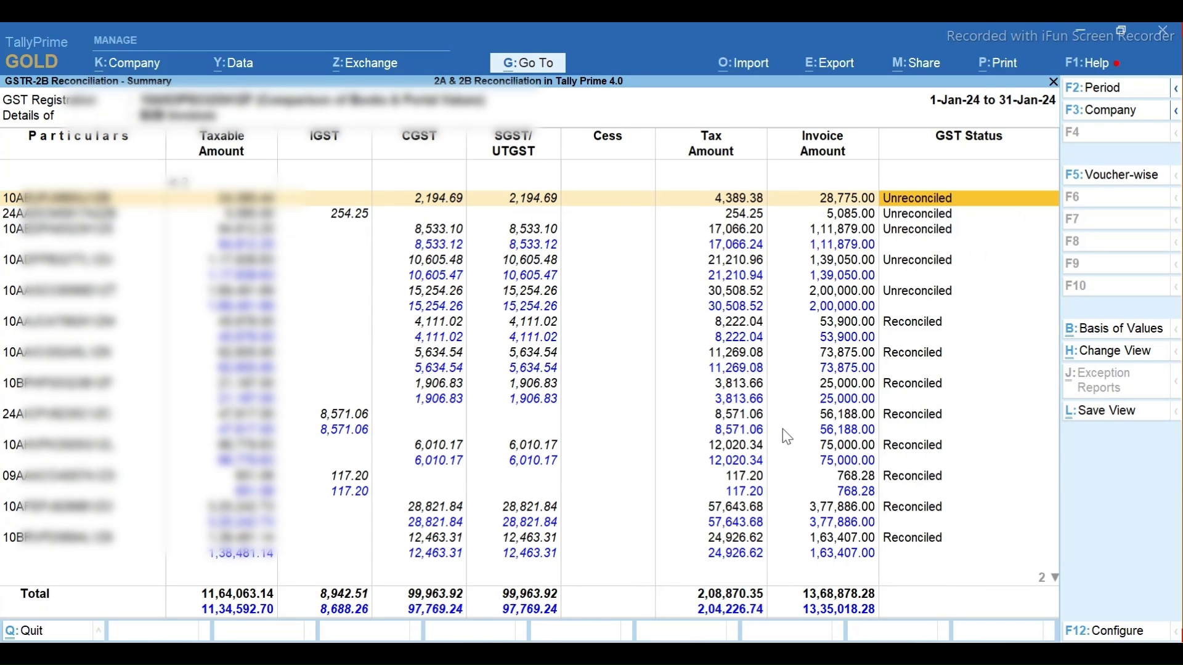
Check the parties' GST statuses and open the voucher register of the unreconciled party Shivshakti Stores Private Limited.
key(Down)
key(Down)
key(Down)
key(Down)
key(Down)
key(Down)
key(Down)
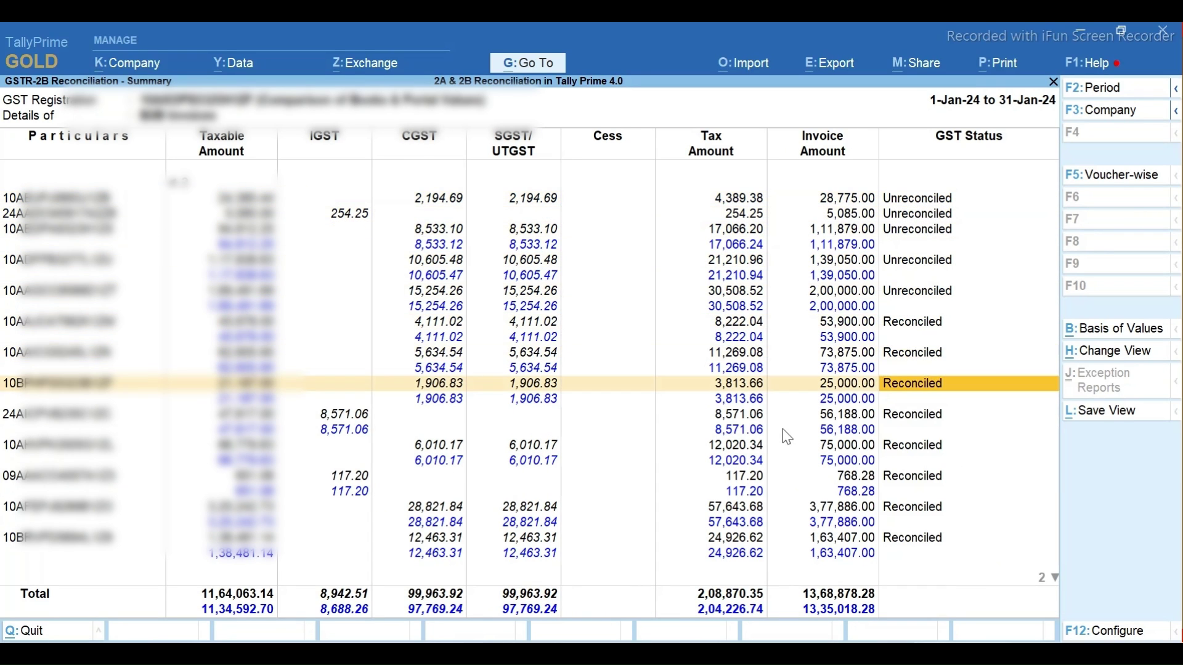
key(Up)
key(Up)
key(Up)
key(Return)
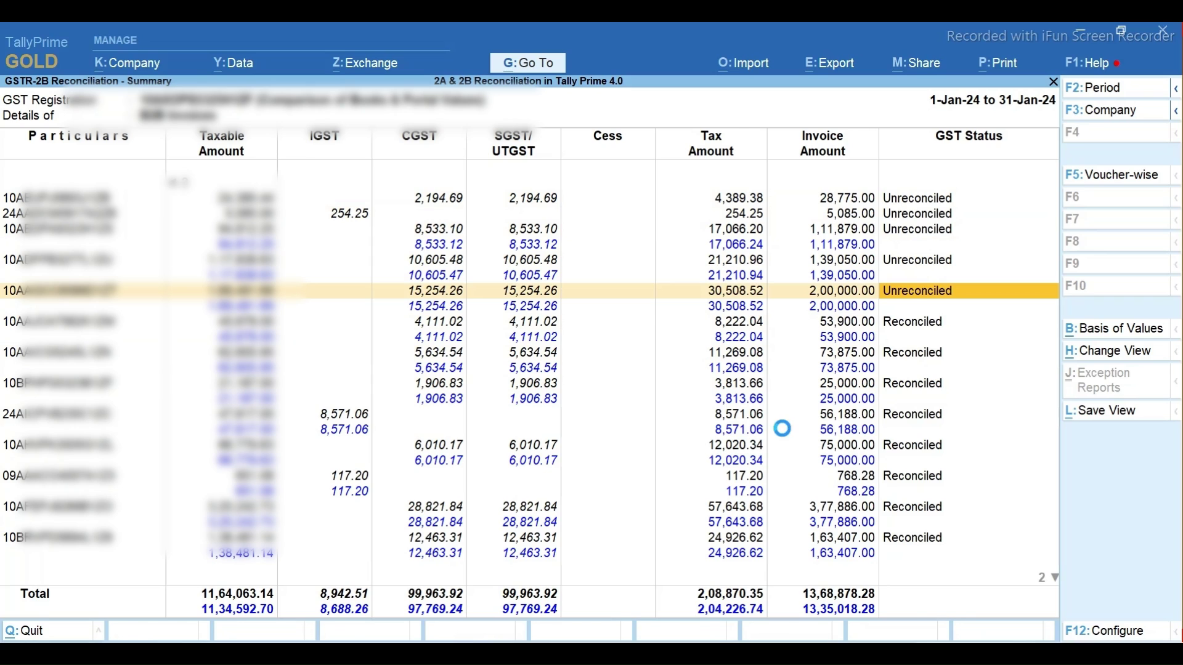
Compare the books and portal taxable, CGST, SGST, tax and invoice amounts of the party's mismatched January purchases.
key(Right)
key(Right)
key(Right)
key(Right)
key(Right)
key(Right)
key(Right)
key(Right)
key(Right)
key(Right)
key(Right)
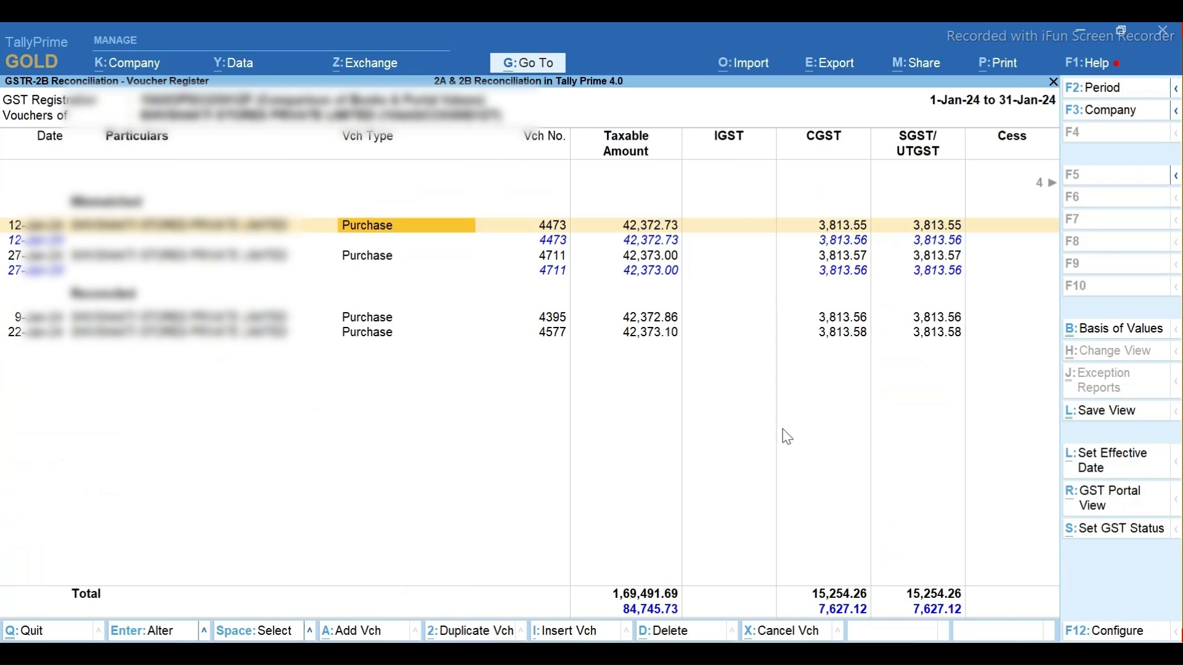
key(Left)
key(Left)
key(Left)
key(Left)
key(Left)
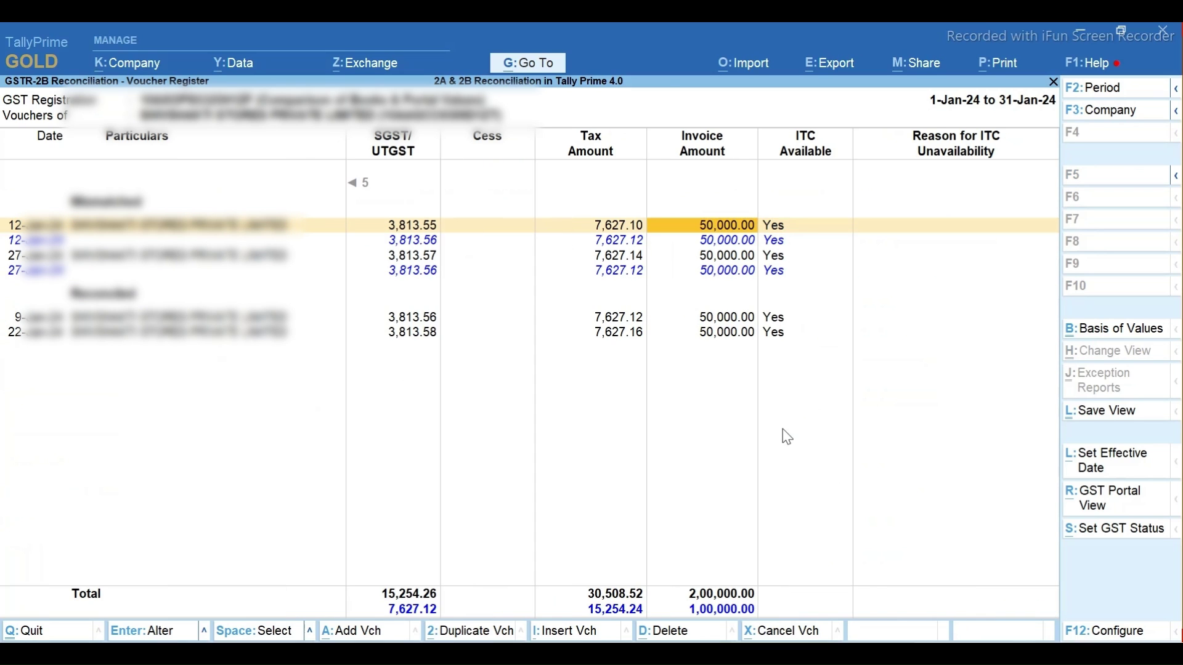
key(Left)
key(Left)
key(Left)
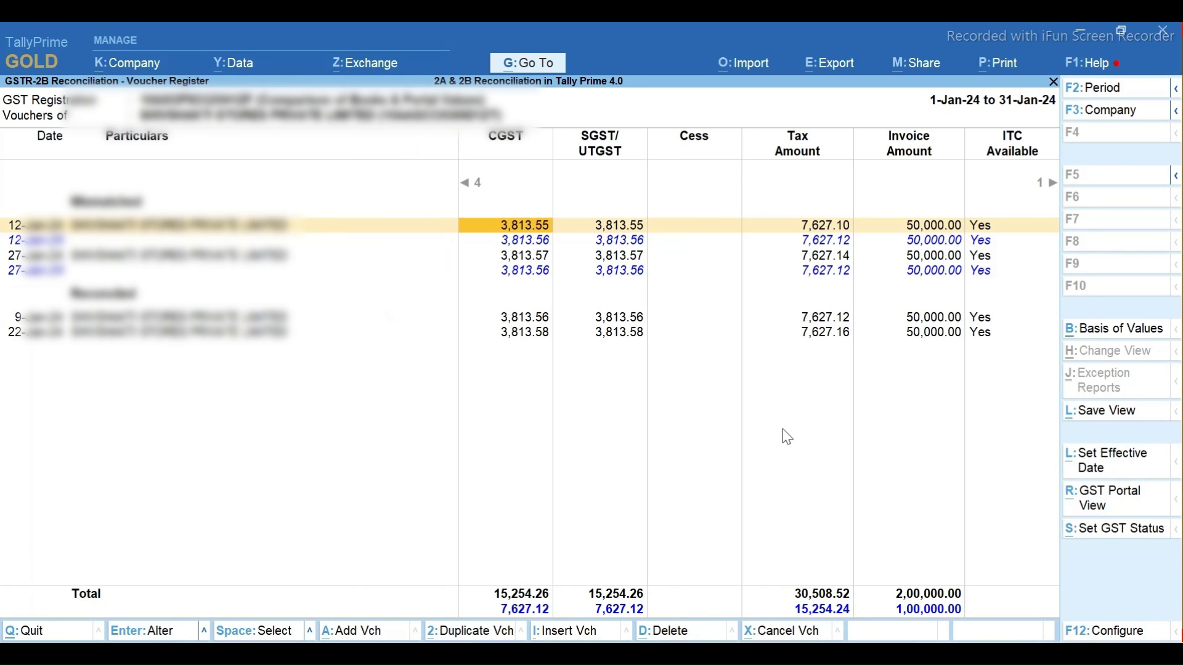
key(Right)
key(Right)
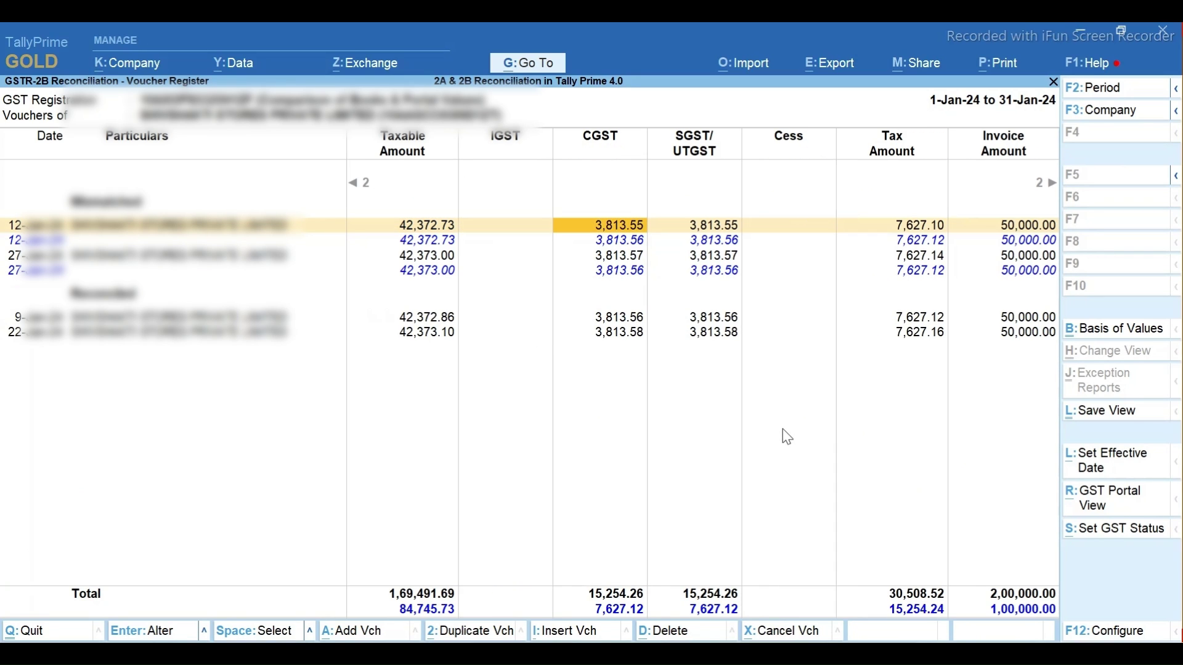
key(Right)
key(Right)
key(Right)
key(Right)
key(Right)
key(Right)
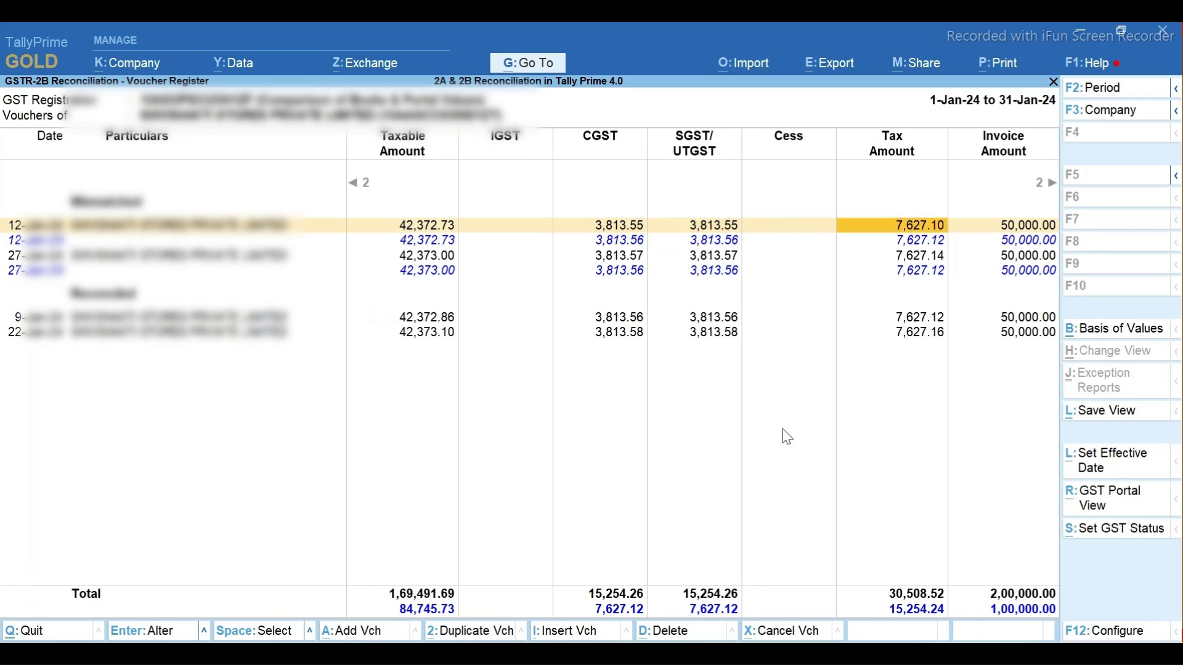
key(Left)
key(Left)
key(Left)
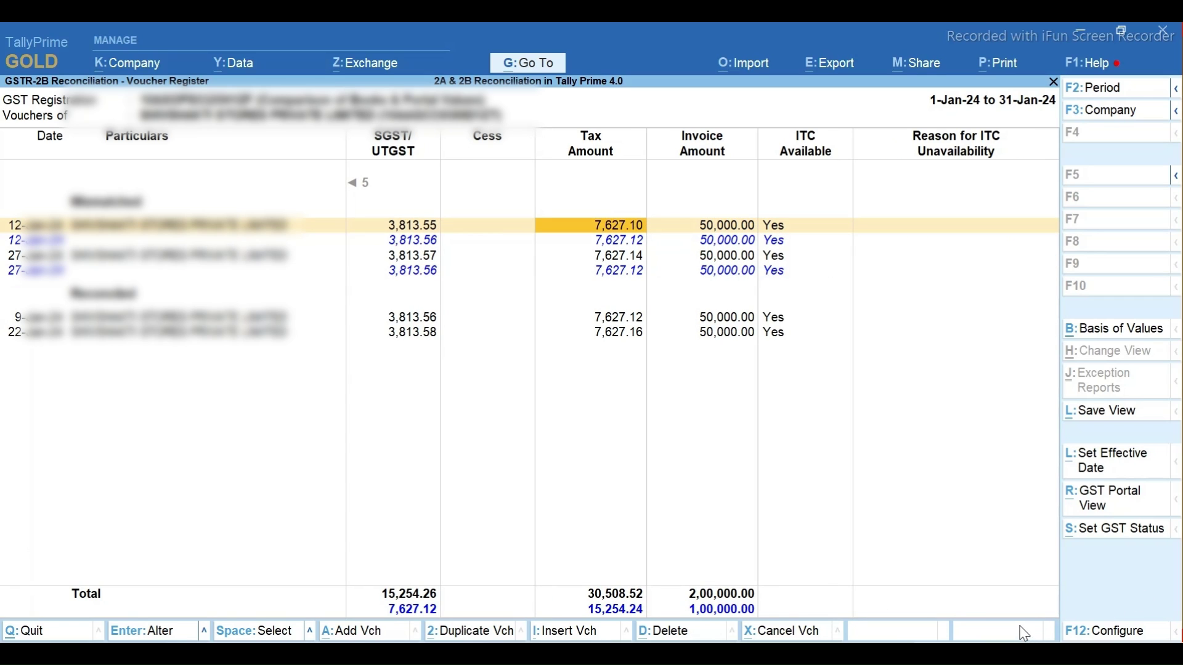
Set the GSTR-2B status of the mismatched 12-Jan-24 purchase, voucher 4473, to Reconciled and save it.
click(1131, 531)
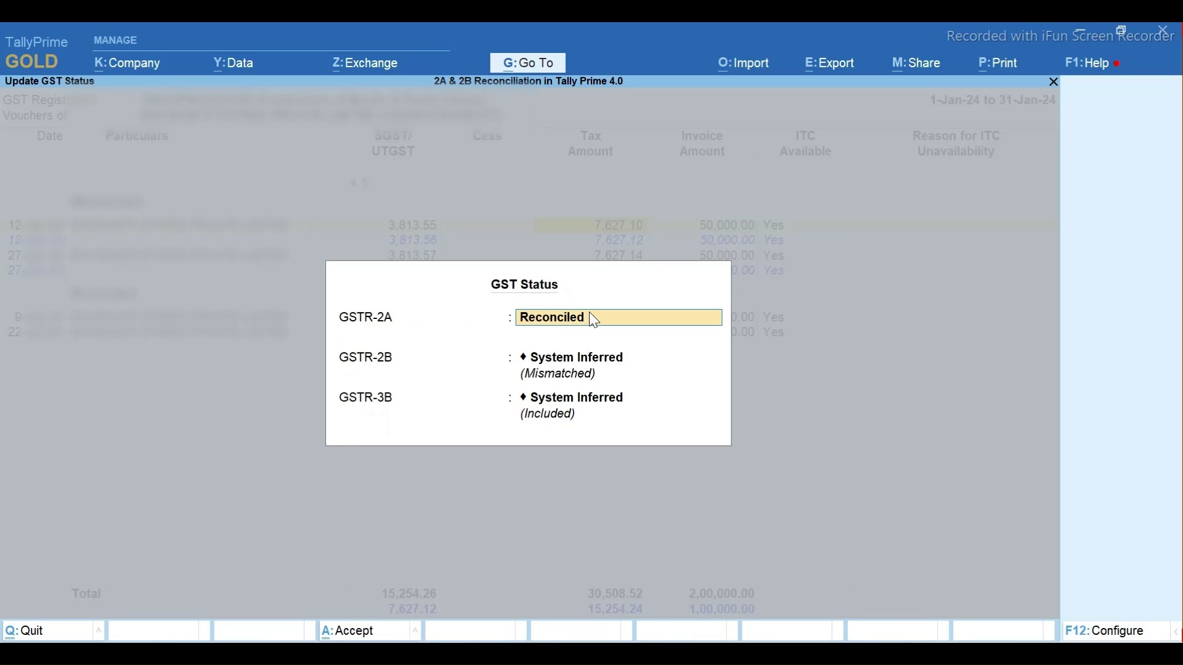
key(Return)
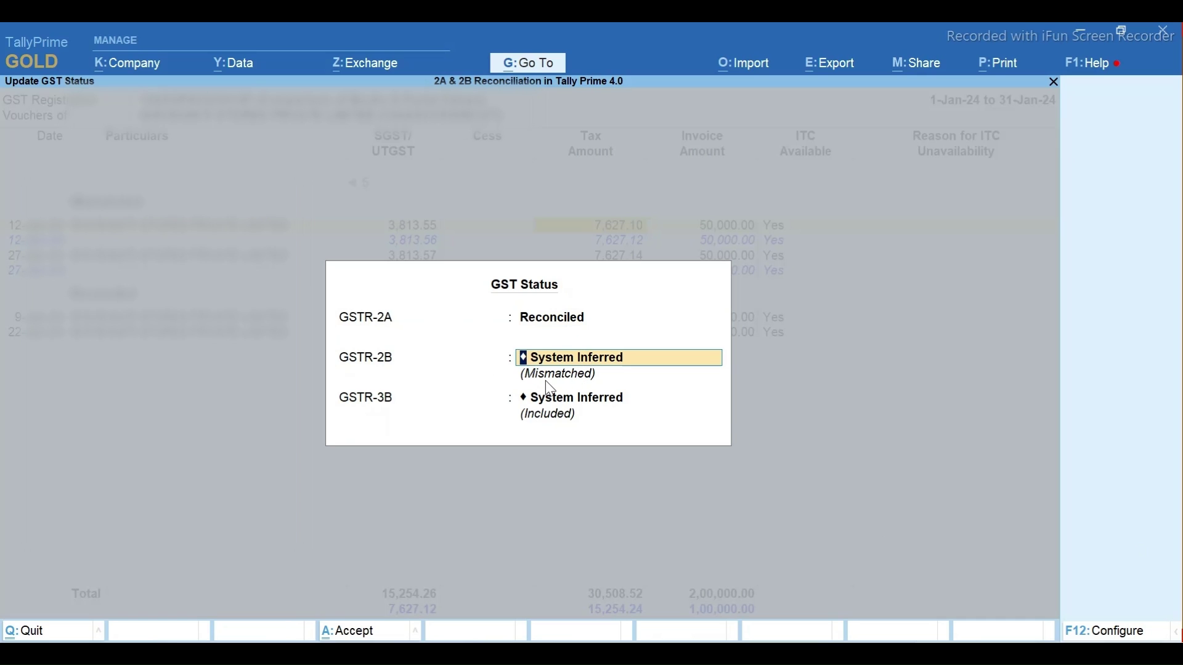
key(space)
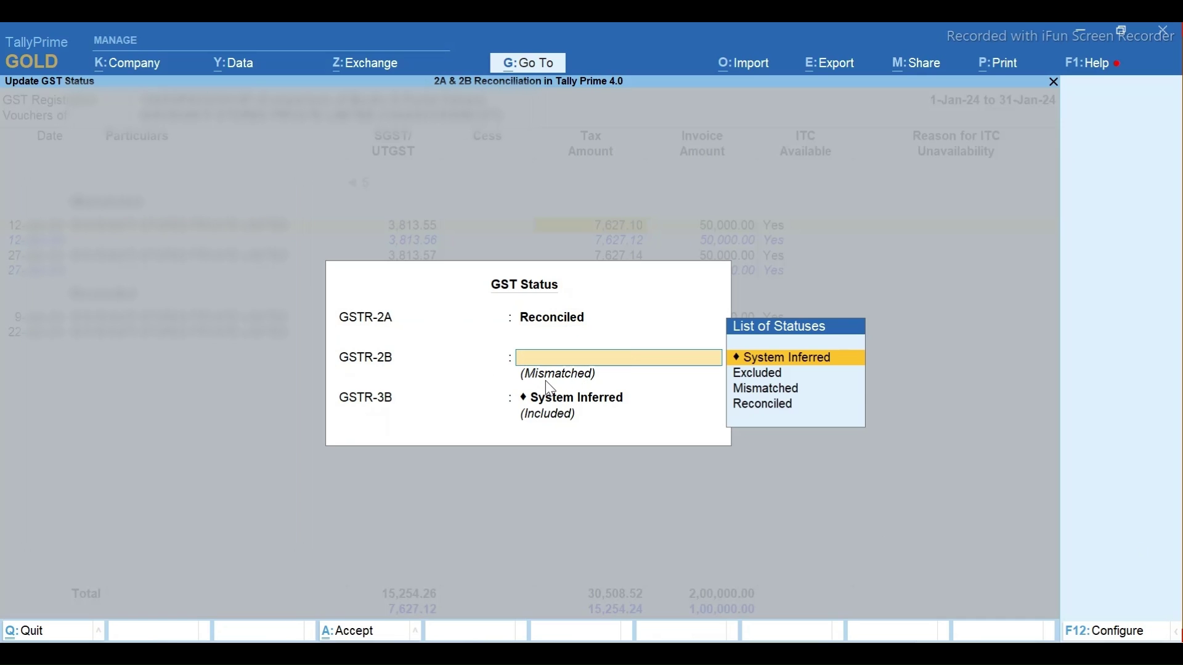
key(Down)
key(Down)
key(Down)
key(Return)
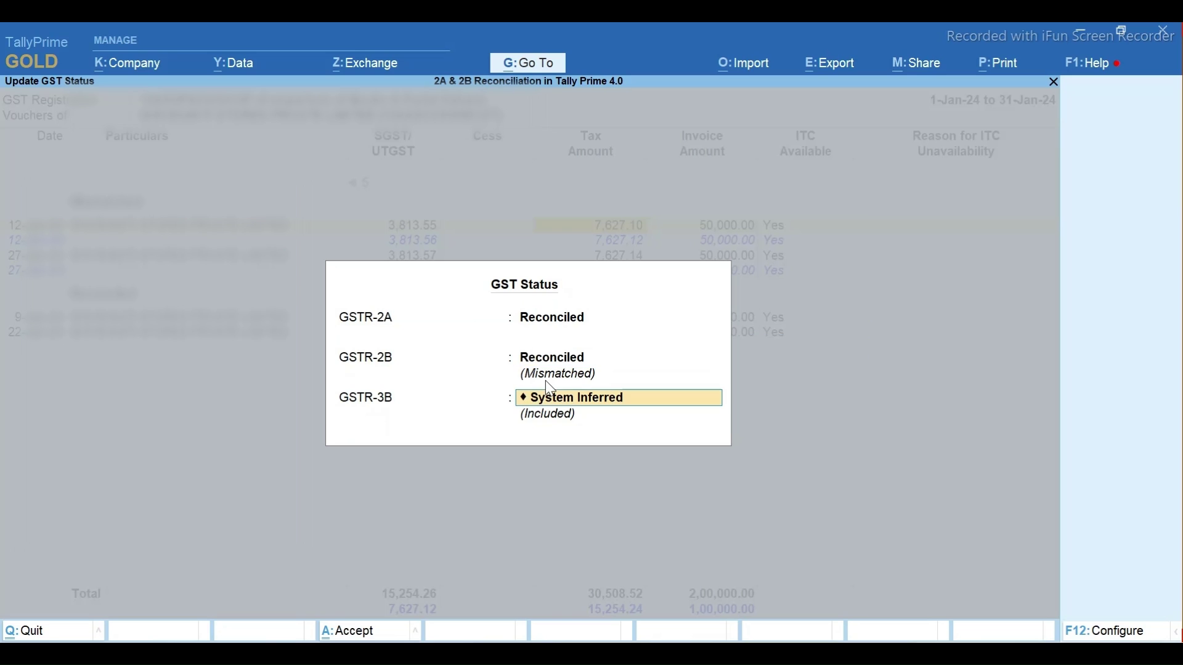
key(Return)
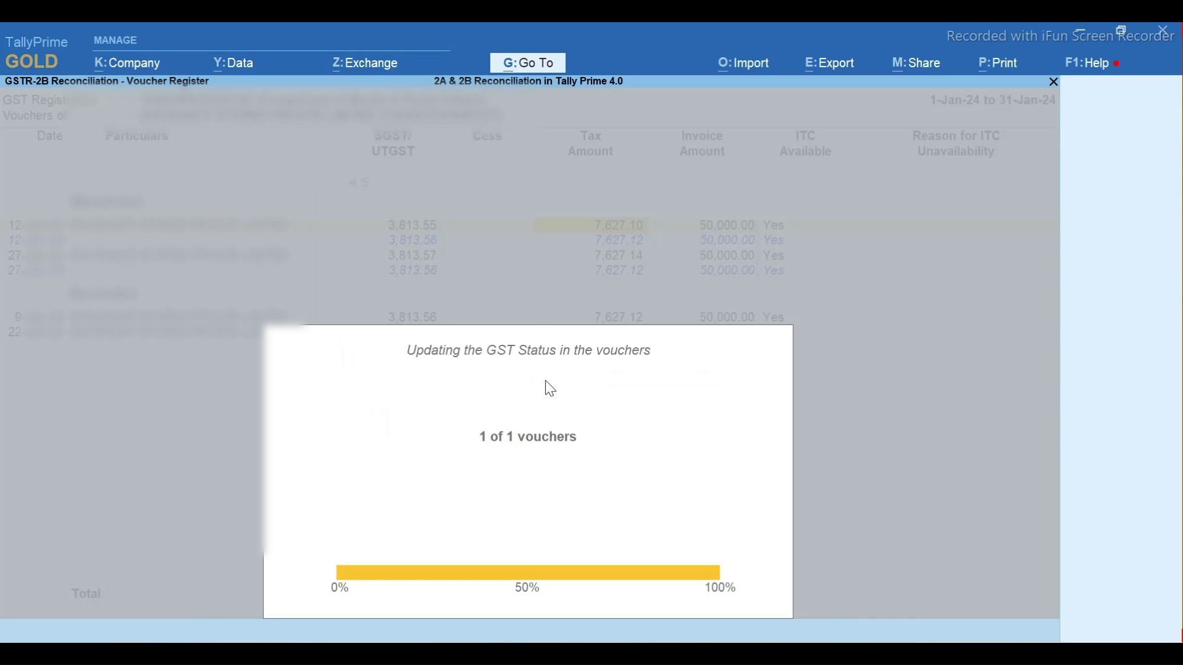
Compare the books and portal tax, invoice and ITC values of the party's remaining mismatched 27-Jan-24 purchase, voucher 4711.
key(Up)
key(Up)
key(Up)
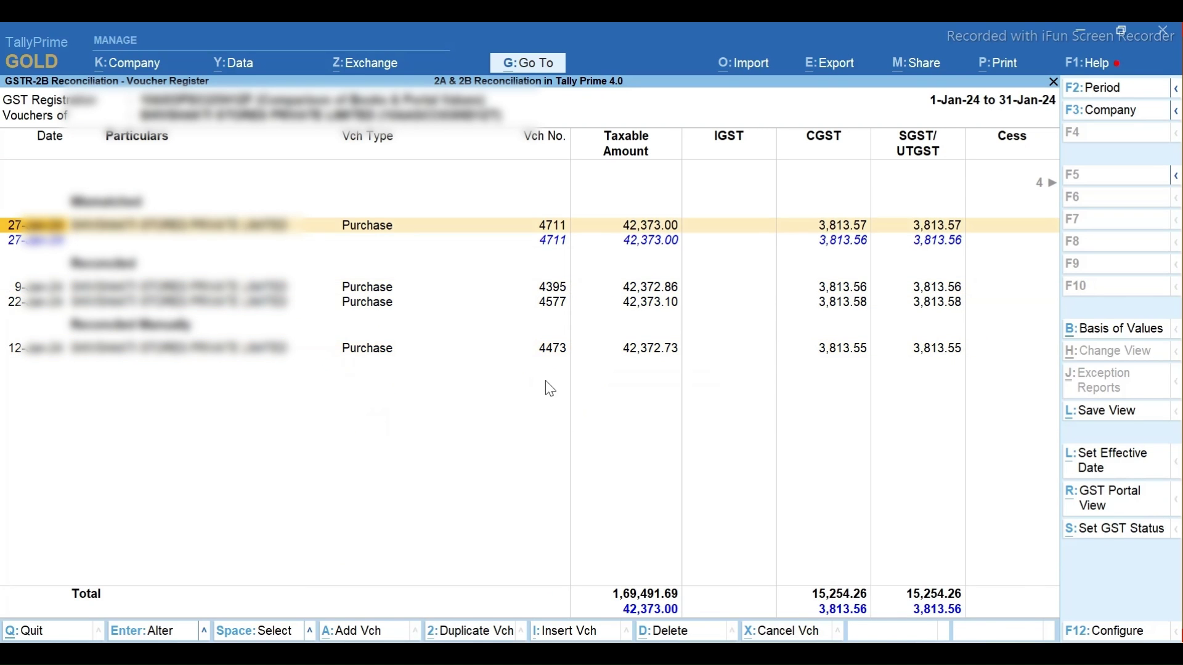
key(Right)
key(Right)
key(Right)
key(Right)
key(Left)
key(Left)
key(Left)
key(Left)
key(Left)
key(Left)
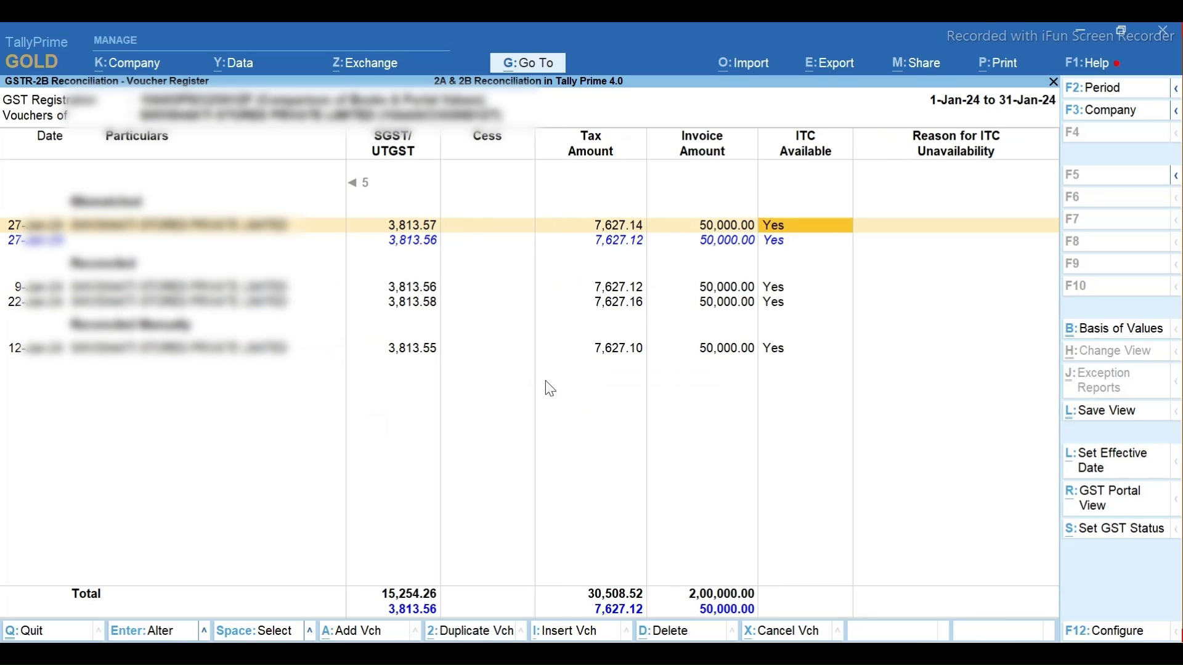
key(Right)
key(Right)
key(Right)
key(Right)
key(Right)
key(Right)
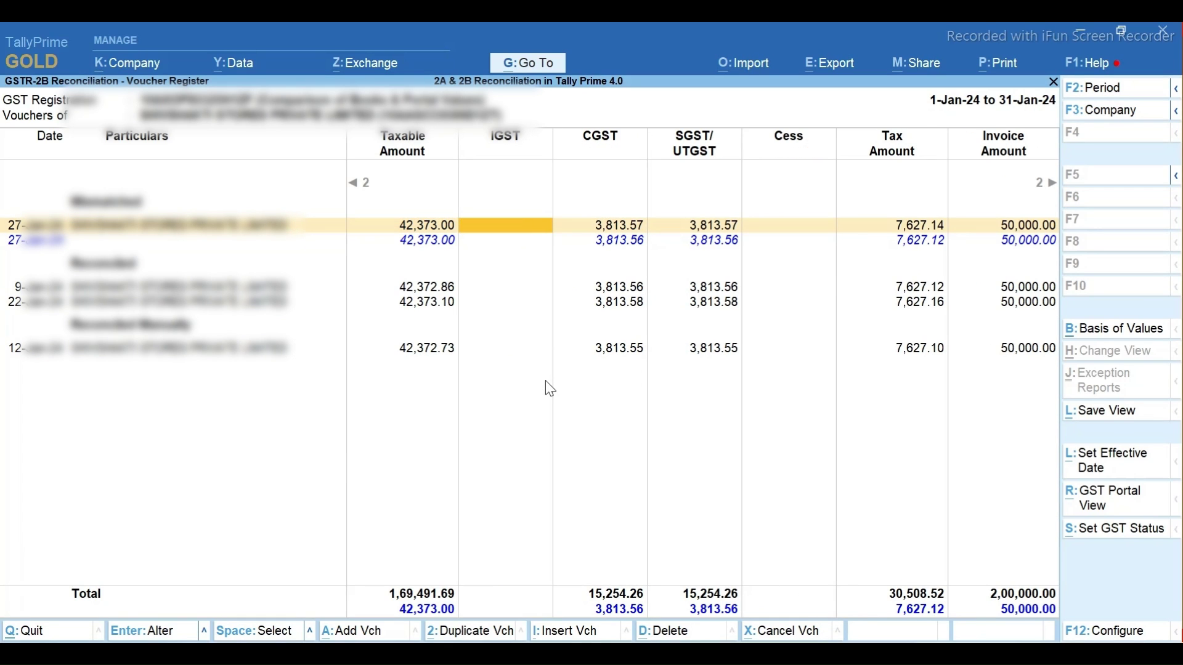
key(Right)
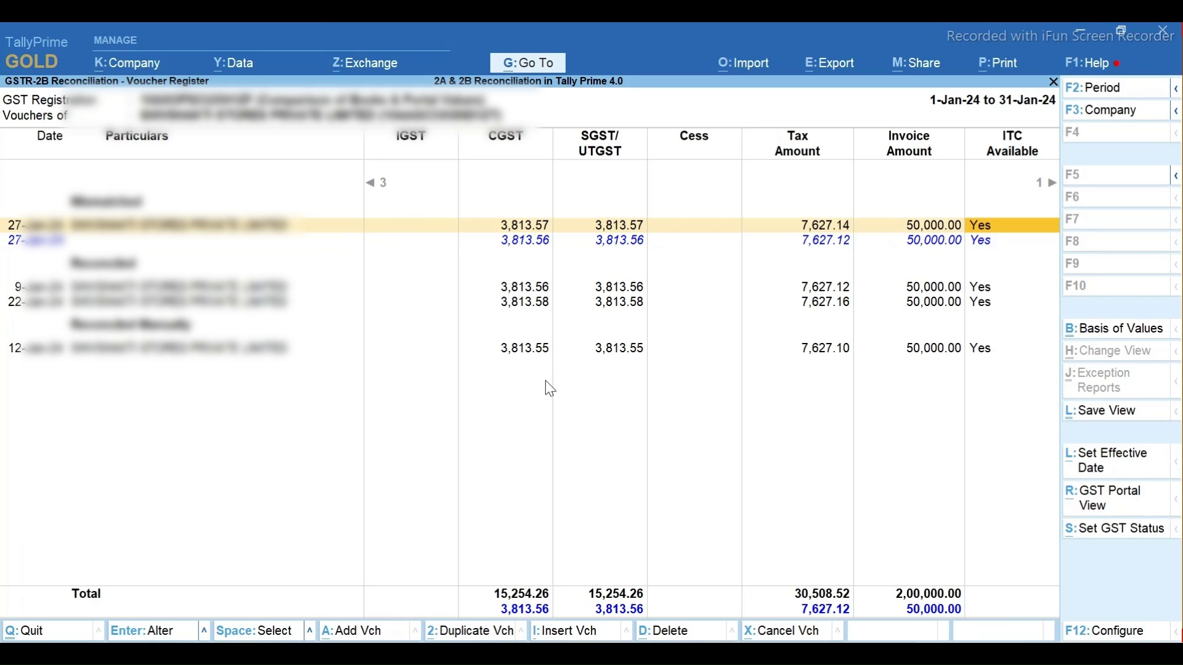
Set the GSTR-2B status of the mismatched 27-Jan-24 purchase, voucher 4711, to Reconciled and save it.
click(1112, 531)
key(Return)
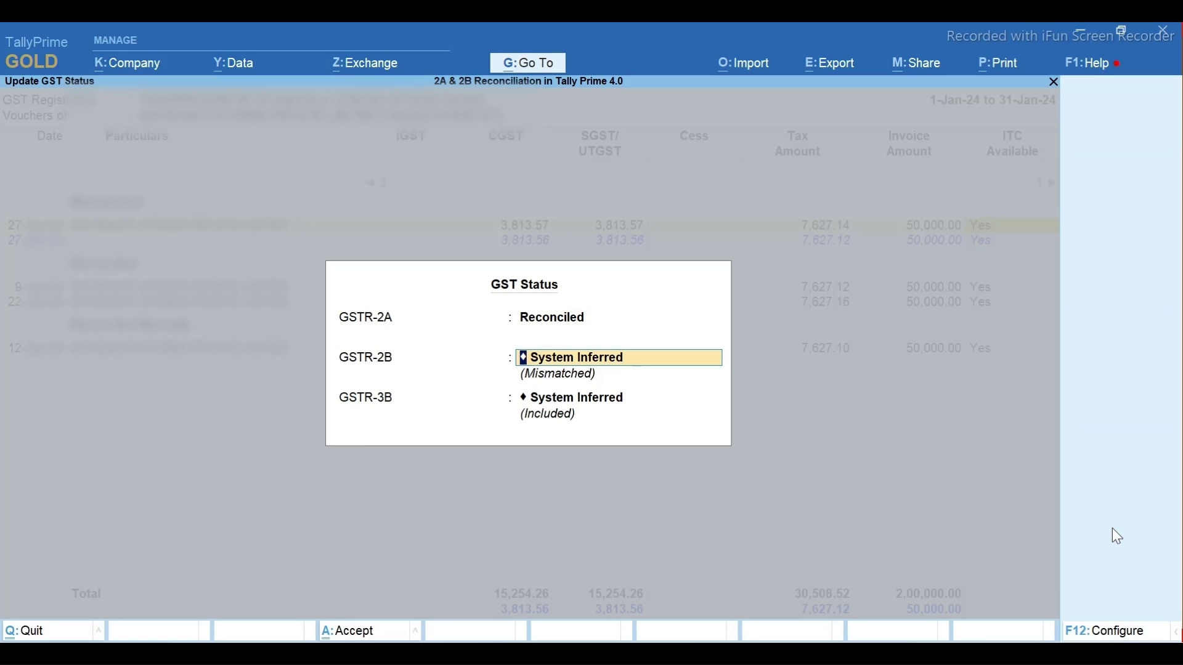
key(Up)
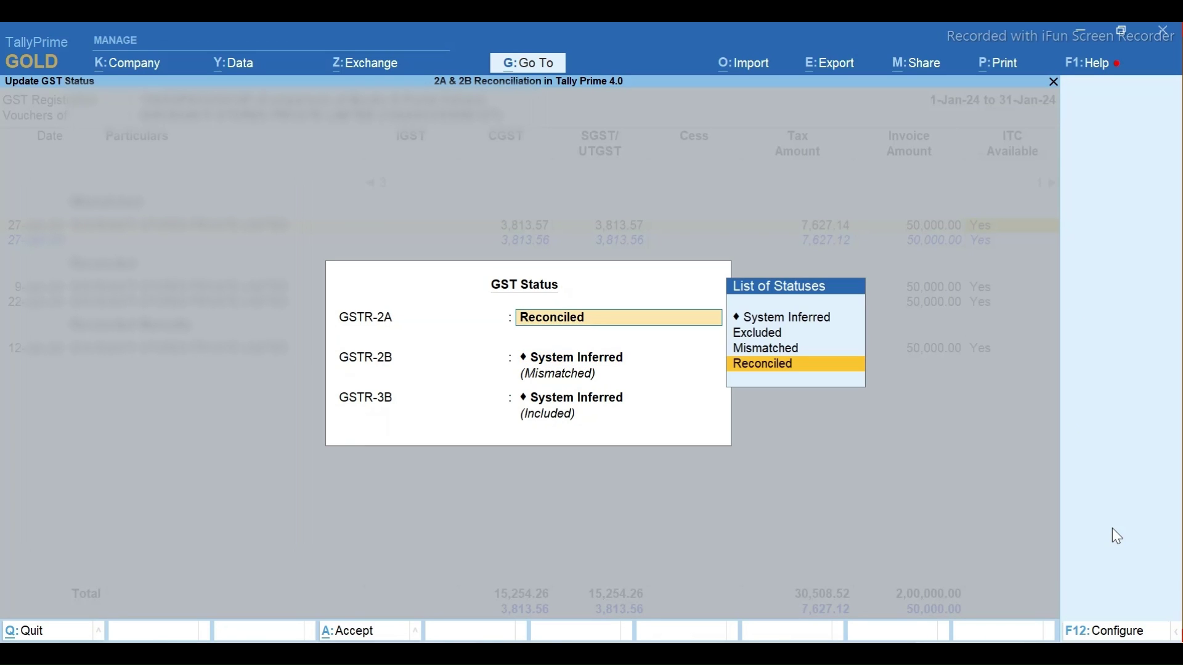
key(Return)
key(BackSpace)
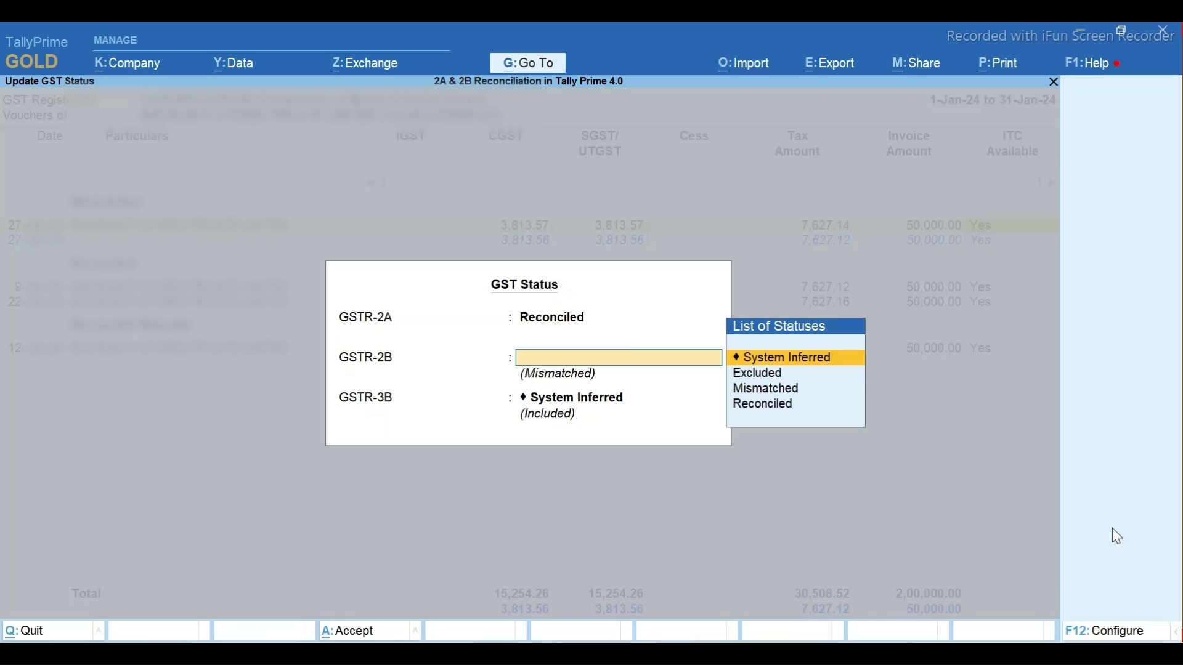
key(Down)
key(Down)
key(Down)
key(Return)
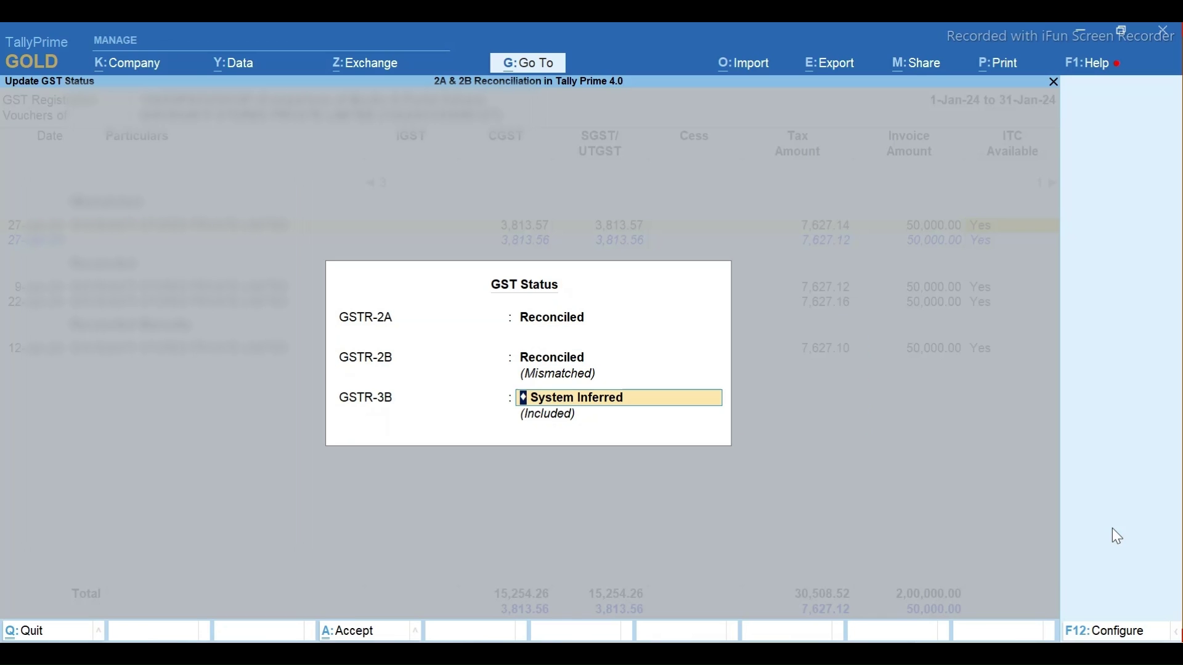
key(ctrl+a)
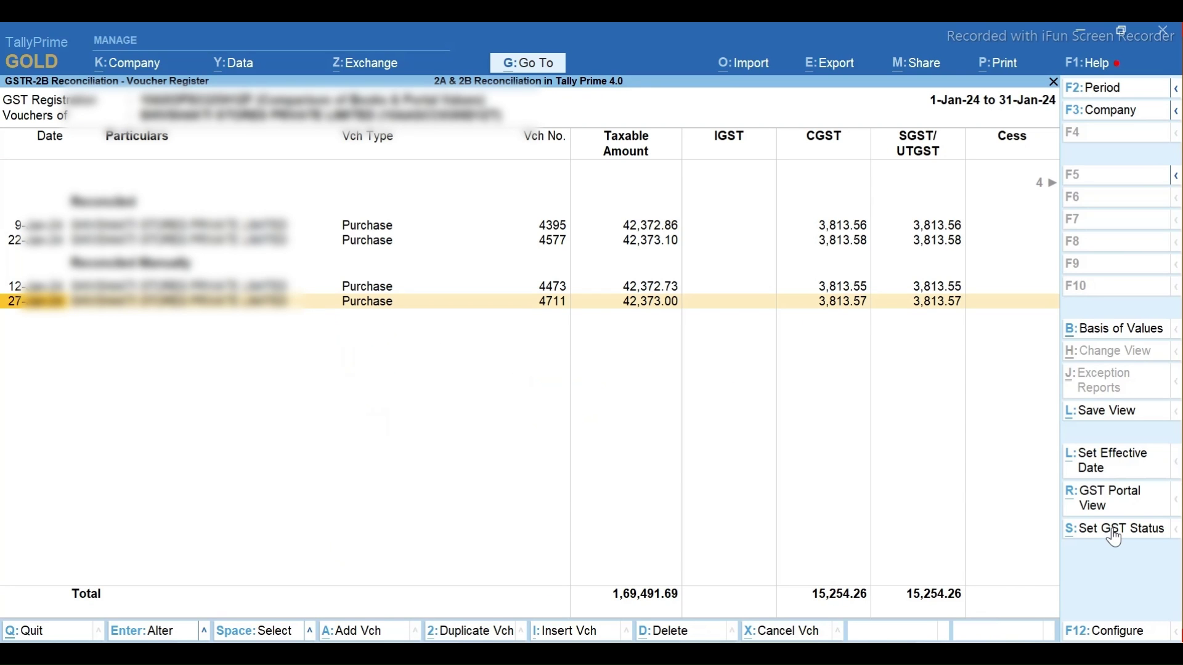
Return to the party-wise B2B invoices summary and open the voucher register of the unreconciled party North Bihar Coal Suppliers.
key(Up)
key(Up)
key(Up)
key(Right)
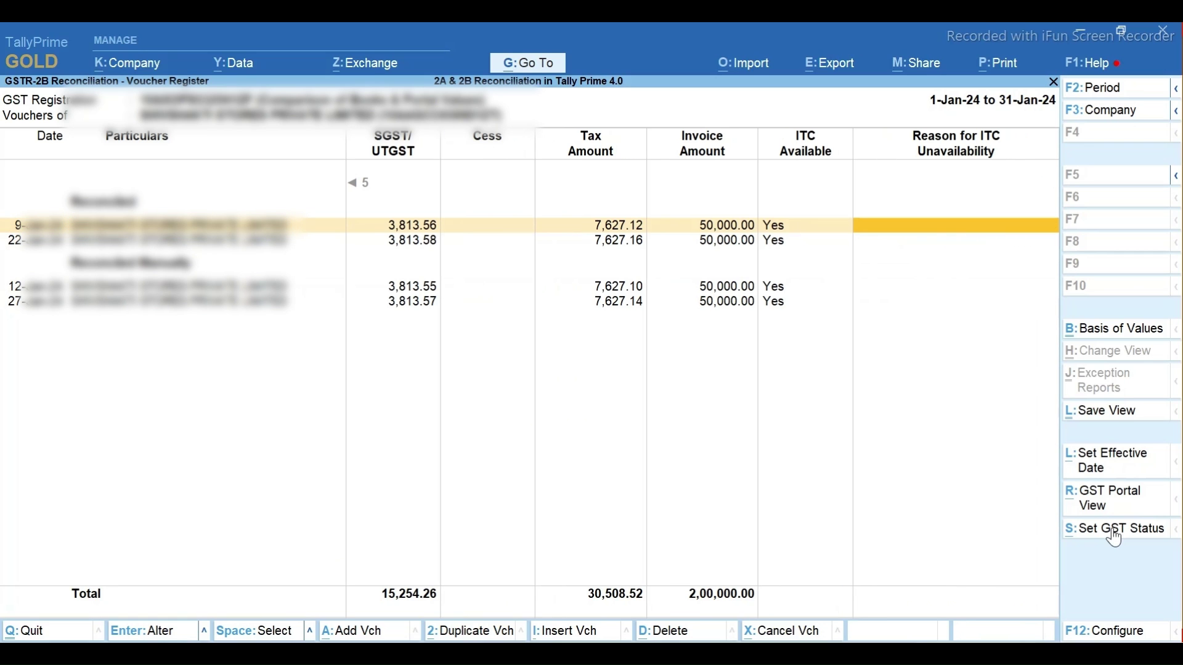
key(Escape)
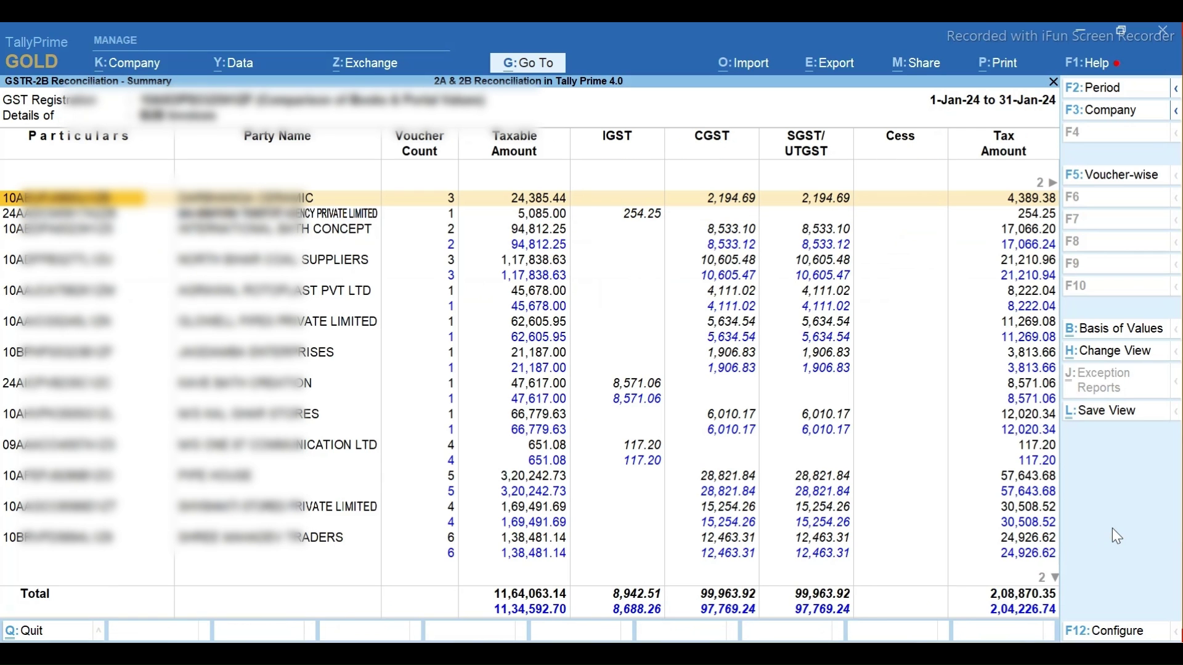
key(Right)
key(Right)
key(Right)
key(Down)
key(Down)
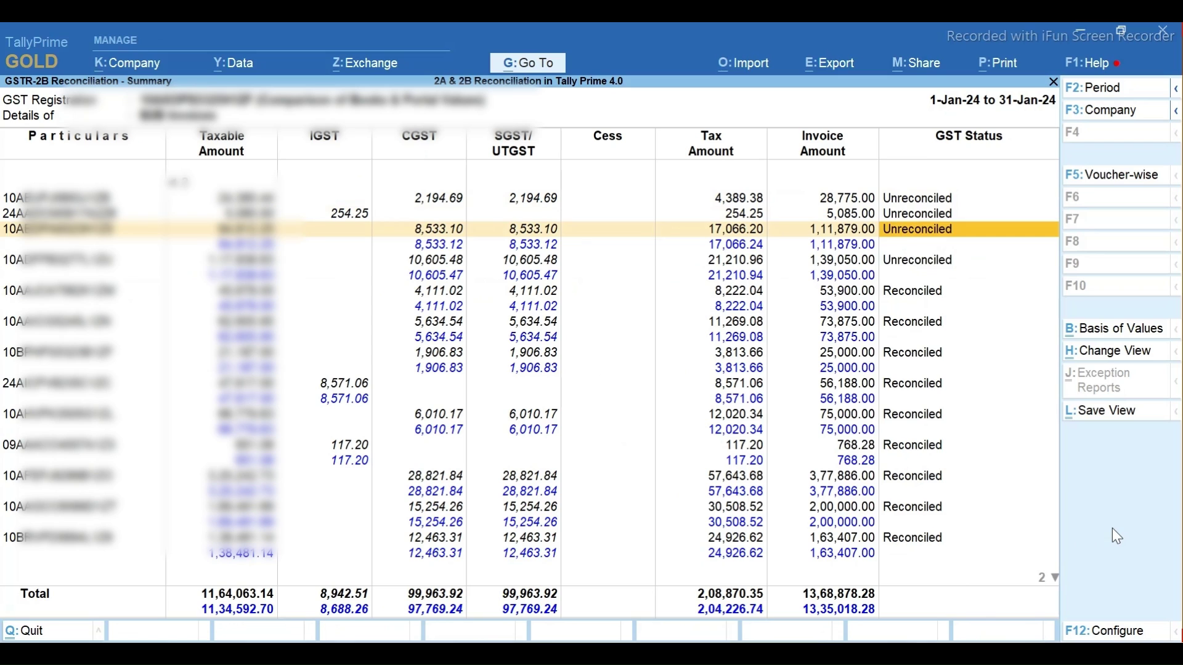
key(Down)
key(Return)
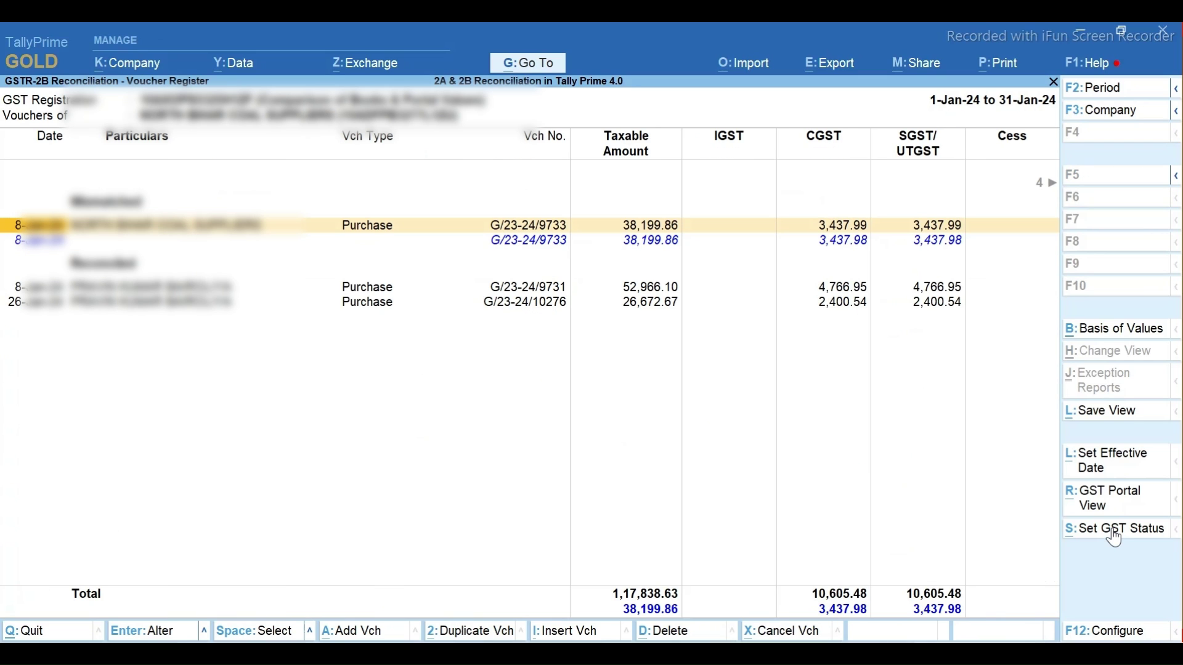
Compare the books and portal values of North Bihar Coal Suppliers' mismatched 8-Jan-24 purchase across voucher number, taxable, tax and invoice columns.
key(Right)
key(Right)
key(Right)
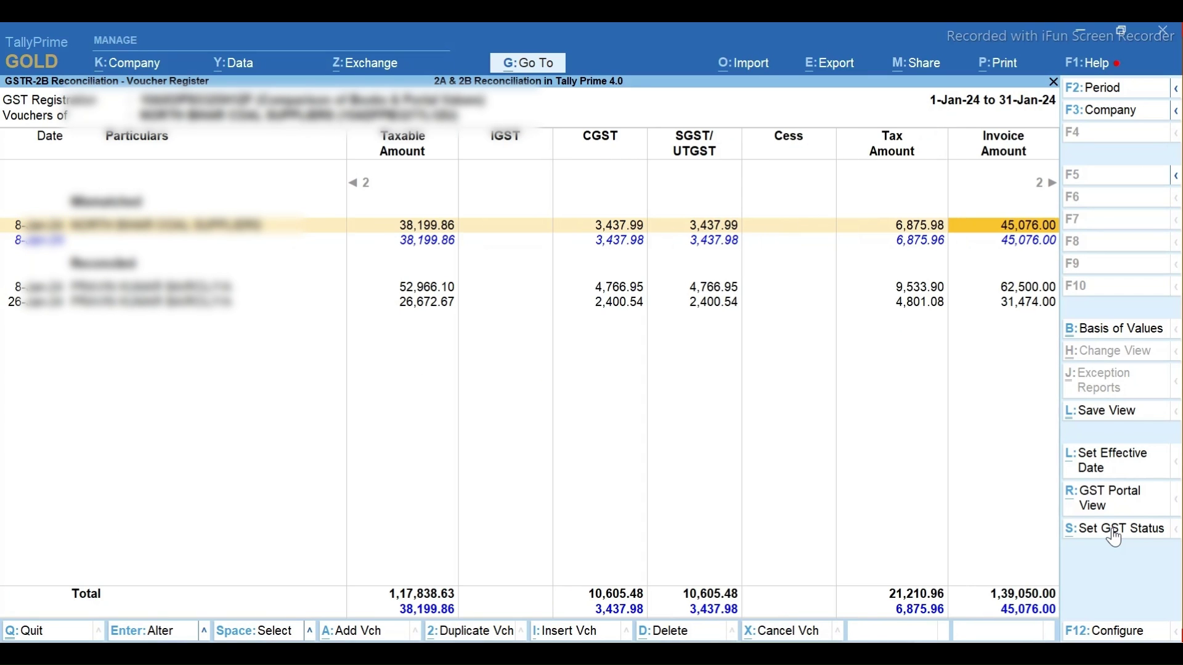
key(Left)
key(Left)
key(Left)
key(Left)
key(Left)
key(Left)
key(Left)
key(Left)
key(Left)
key(Left)
key(Right)
key(Right)
key(Right)
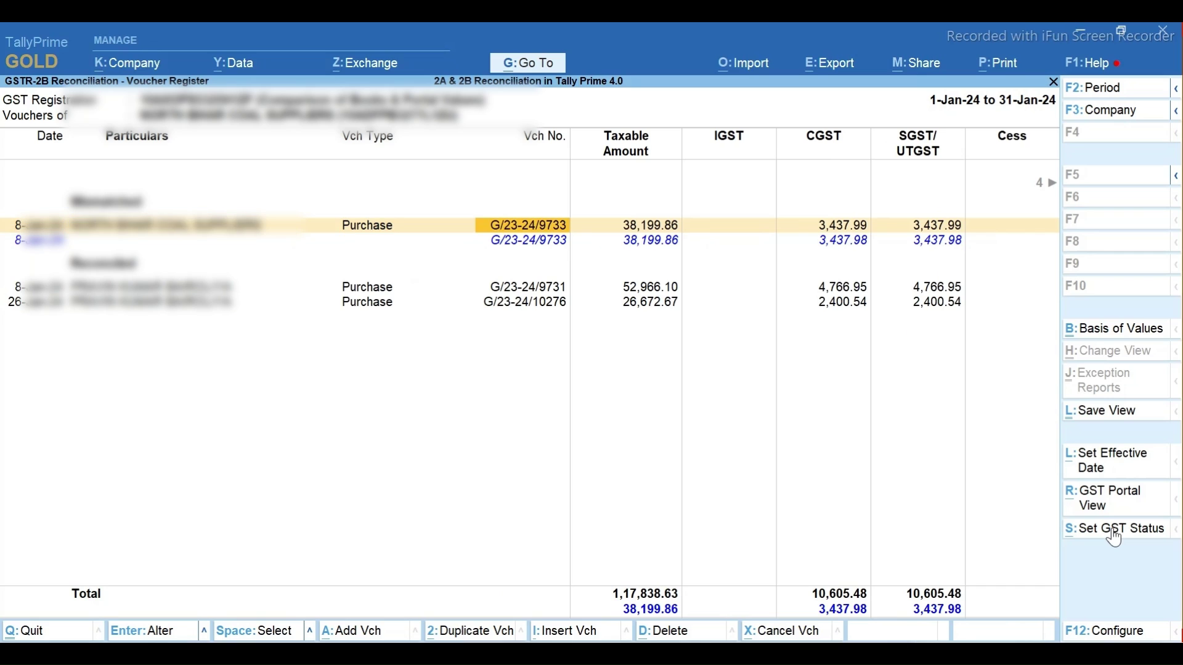
key(Right)
key(Right)
key(Right)
key(Right)
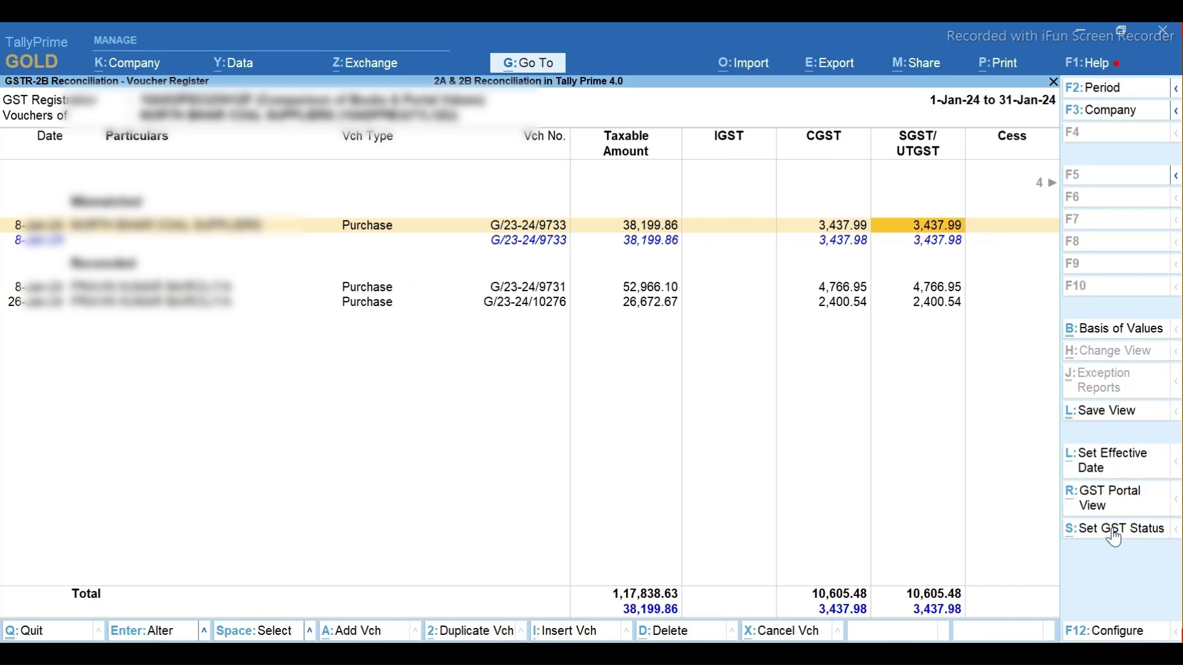
key(Right)
key(Right)
key(Right)
key(Right)
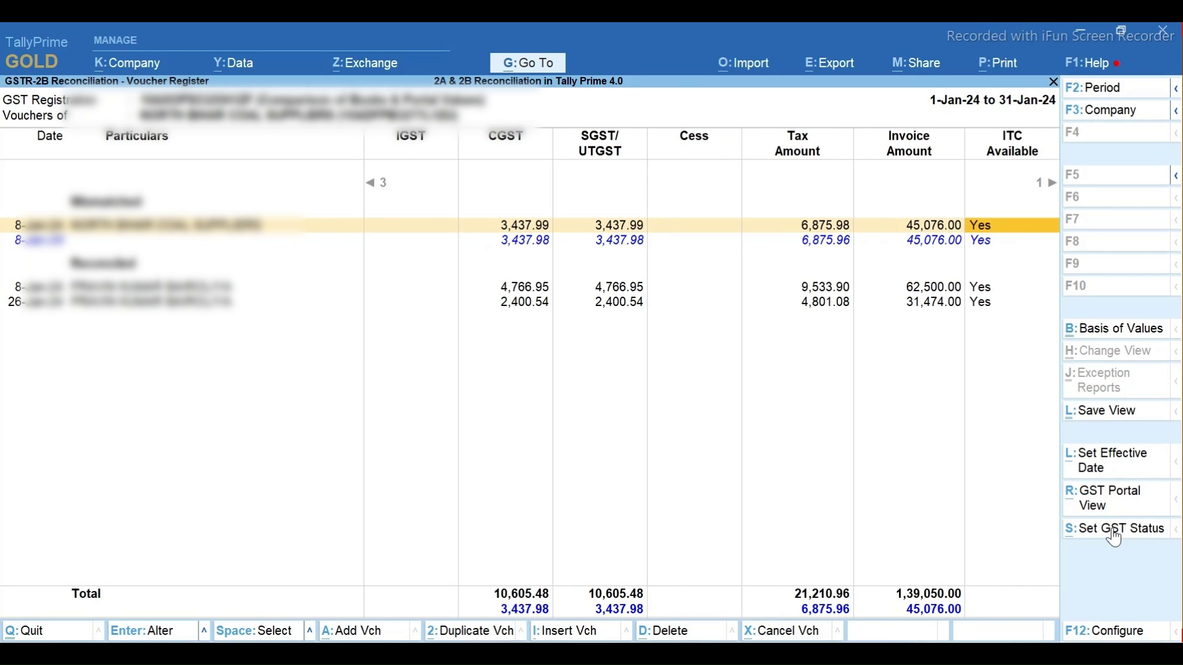
key(Left)
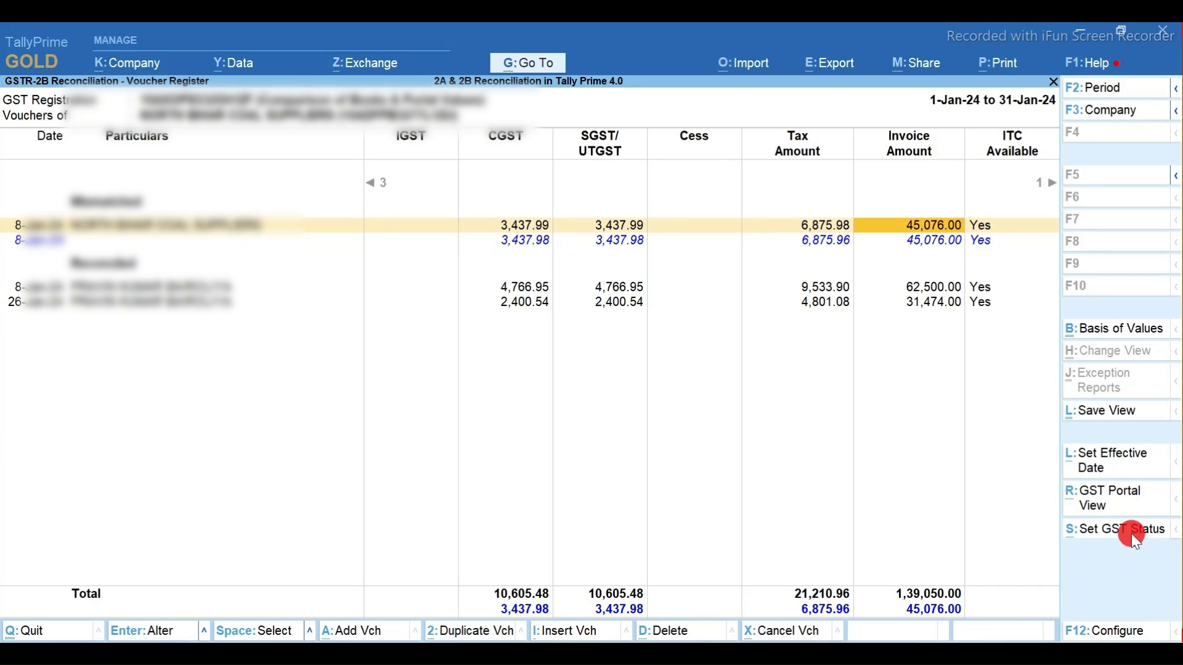
Set the GSTR-2B status of the mismatched 8-Jan-24 purchase, voucher G/23-24/9733, to Reconciled and save it.
click(1131, 531)
key(Return)
key(Return)
key(Up)
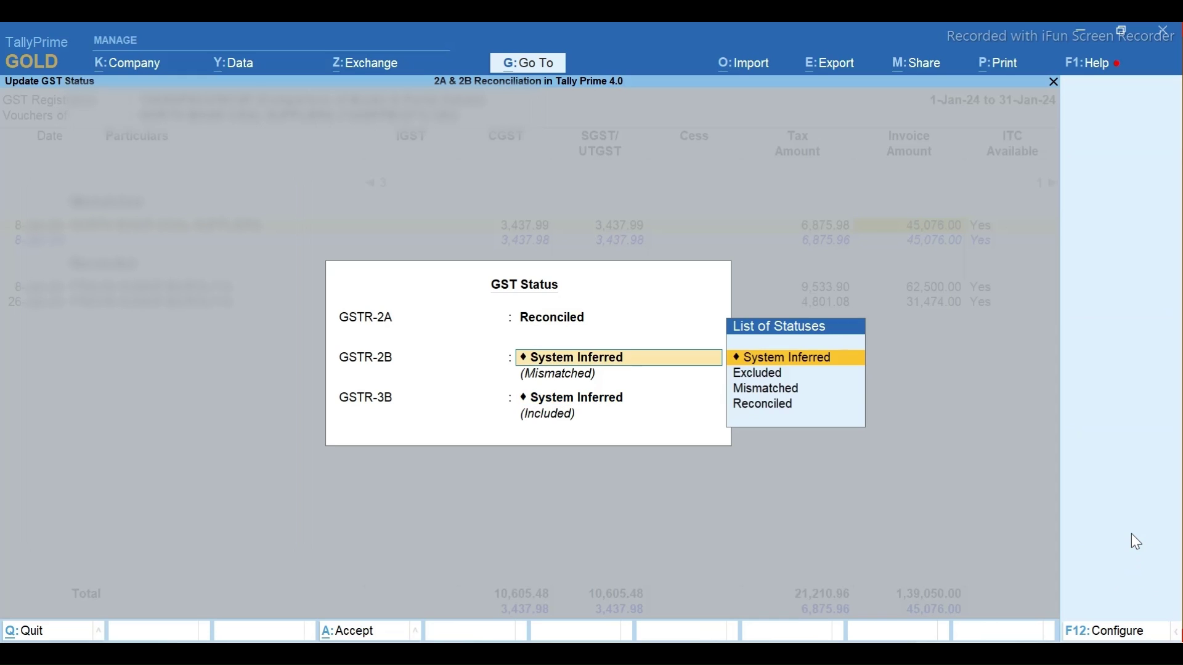
key(Down)
key(Down)
key(Down)
key(Return)
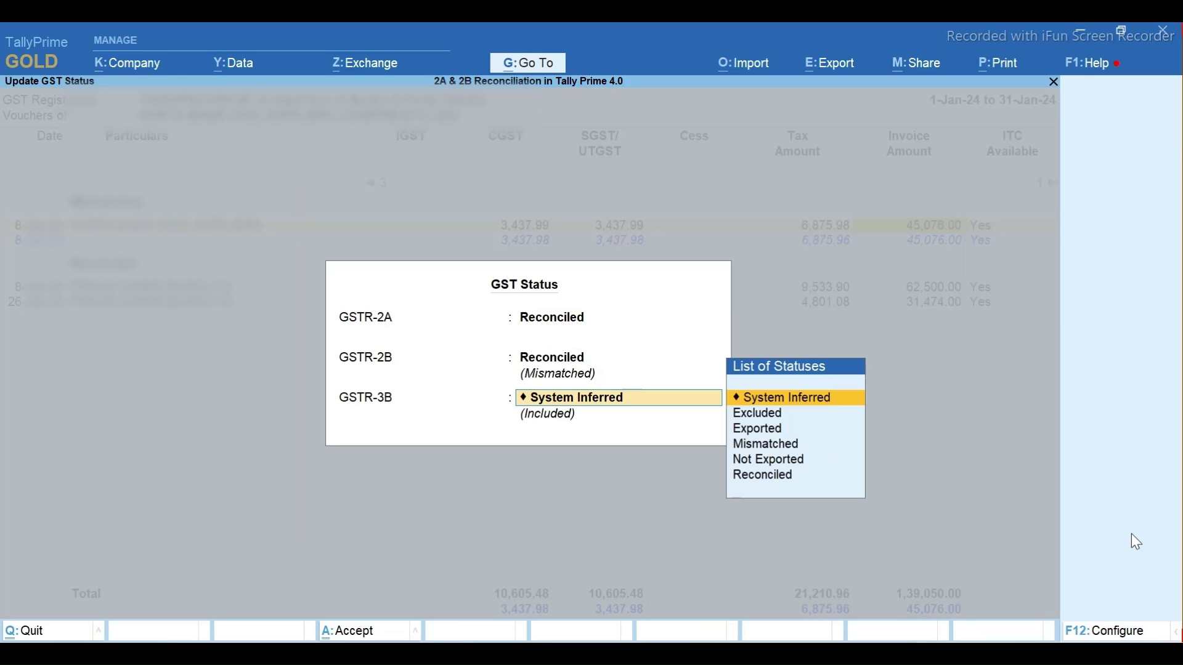
key(ctrl+a)
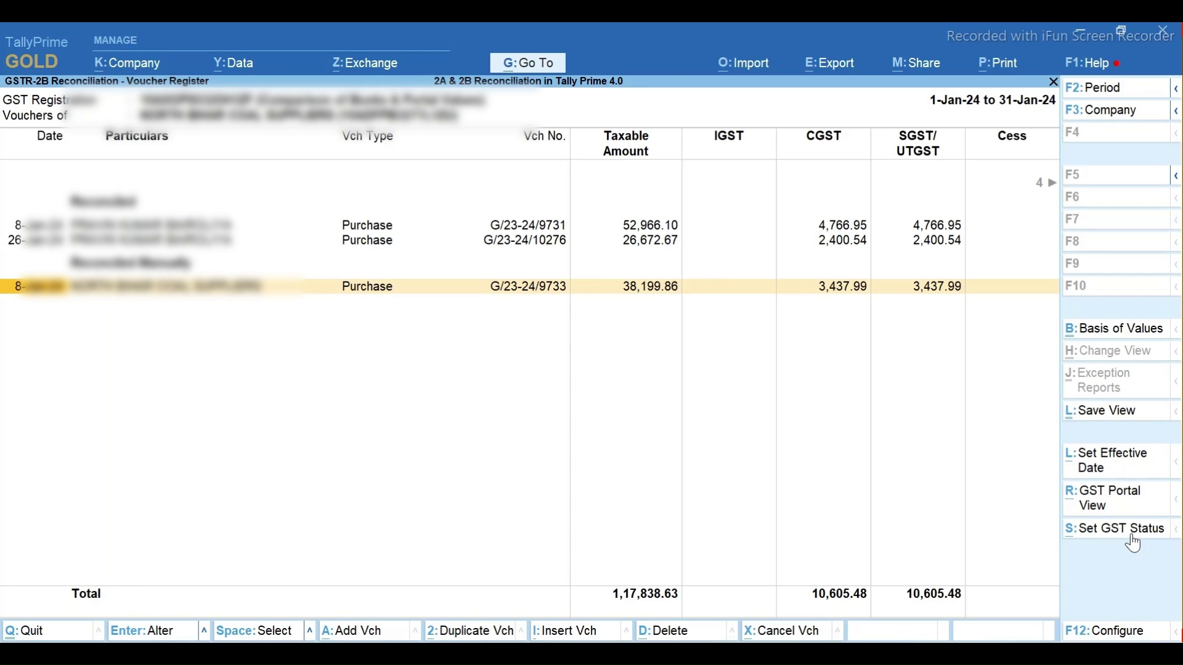
Return to the party-wise summary and open the voucher register of the unreconciled party International Bath Concept.
key(Escape)
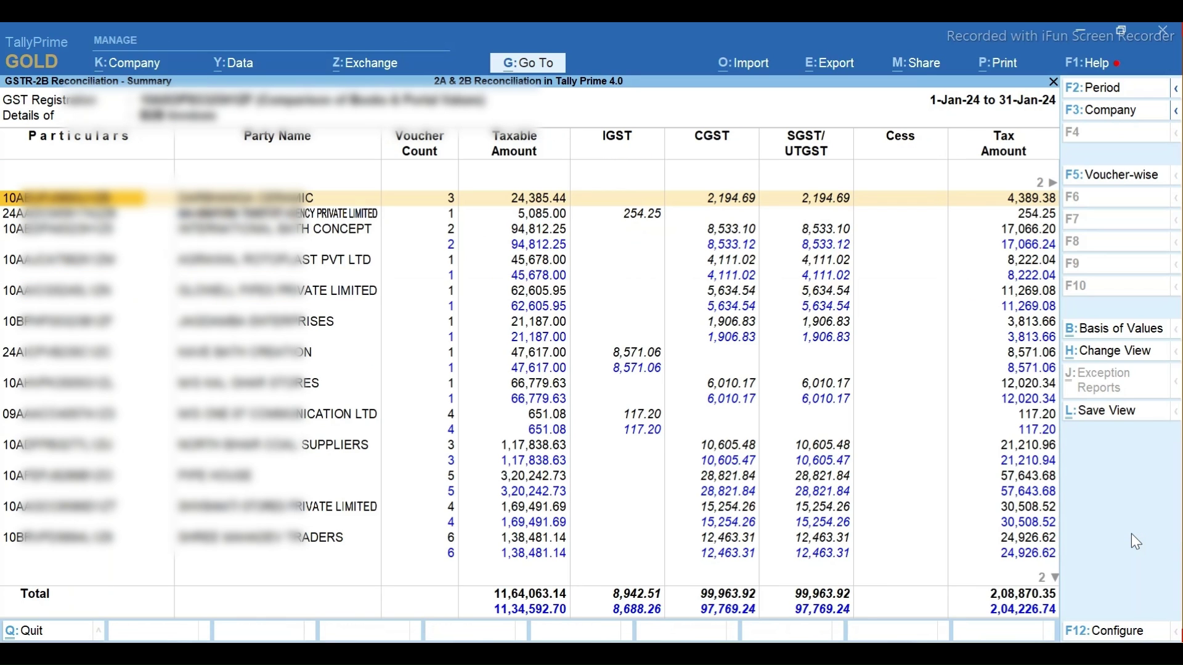
key(Right)
key(Down)
key(Down)
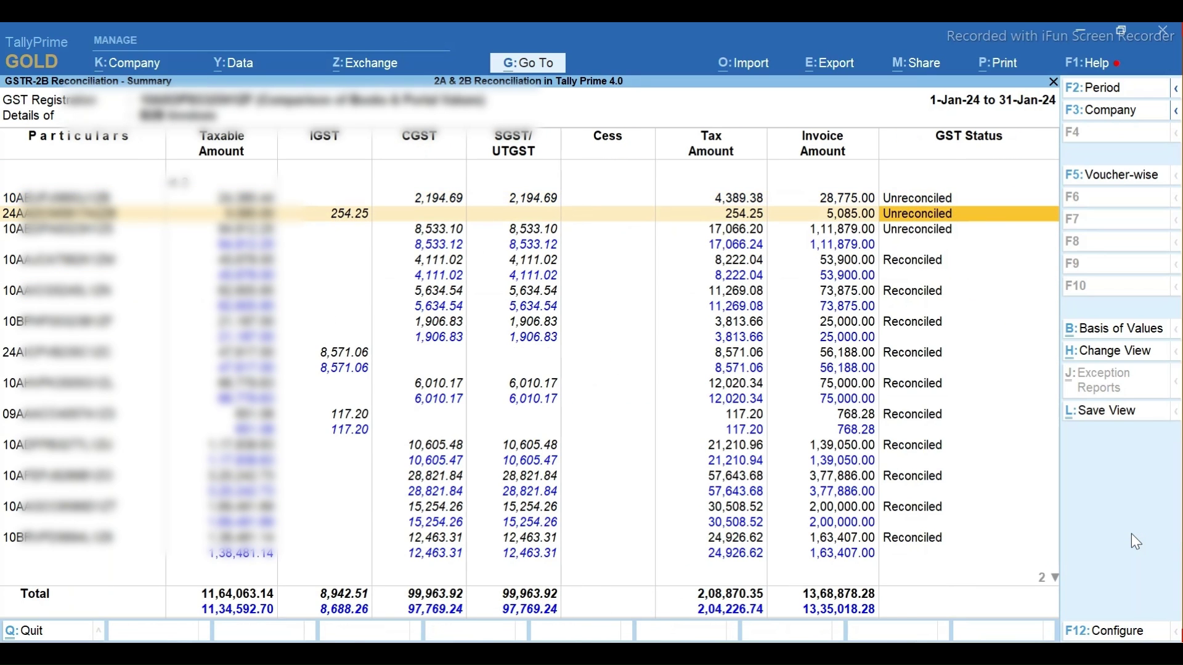
key(Return)
Compare the books and portal taxable, CGST, SGST, tax and invoice amounts of International Bath Concept's mismatched 16-Jan-24 purchase.
key(Right)
key(Right)
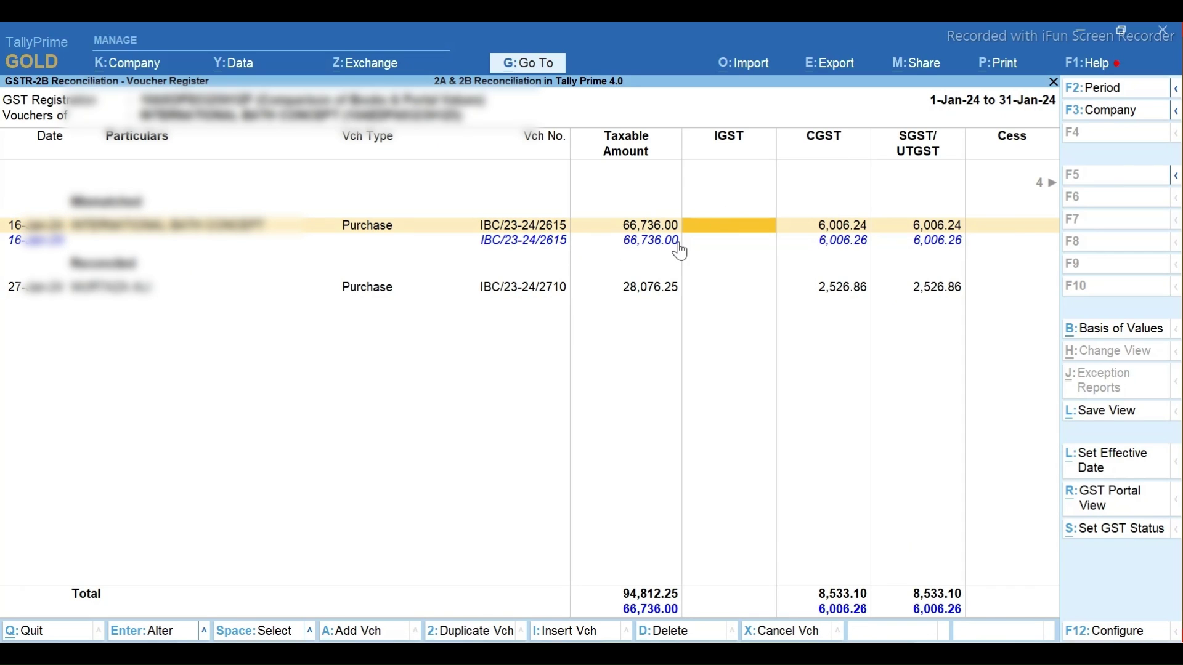
key(Right)
key(Right)
key(Right)
key(Right)
key(Right)
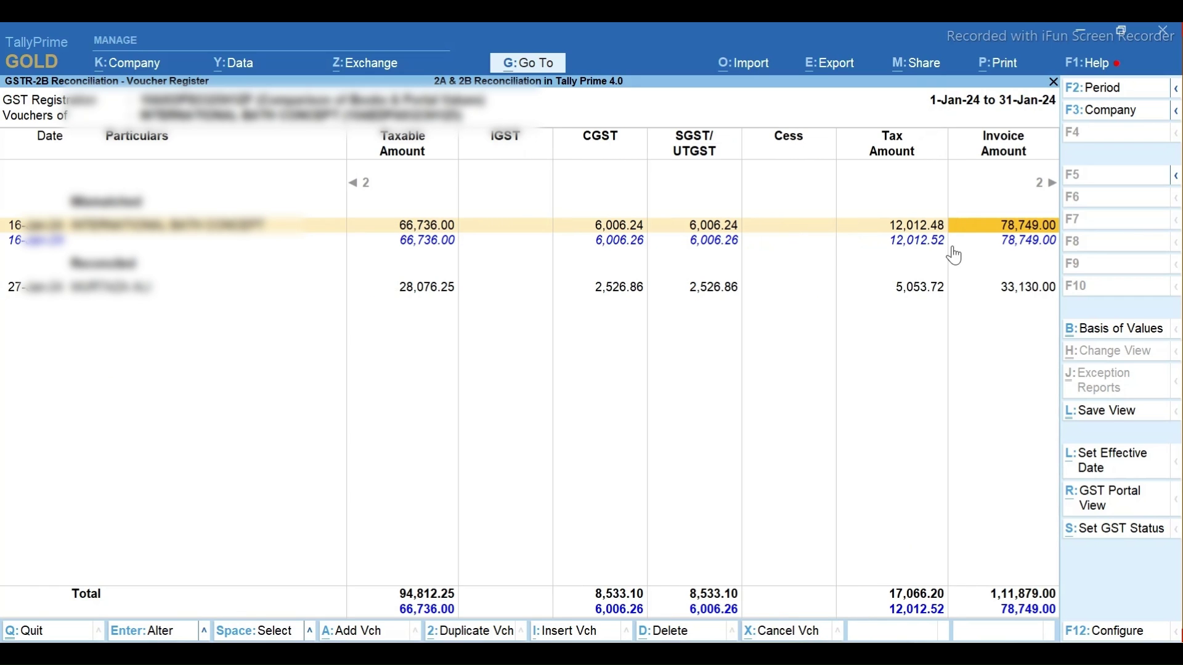
Set the GSTR-2B status of the mismatched 16-Jan-24 purchase, voucher IBC/23-24/2615, to Reconciled and save it.
click(1103, 531)
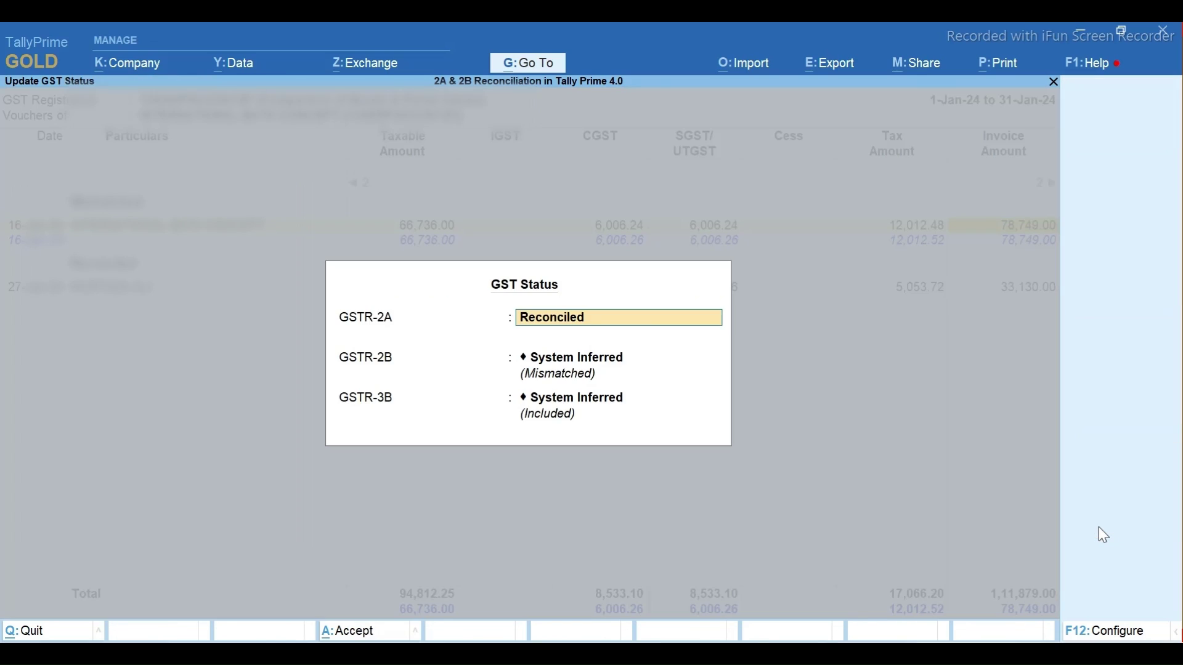
key(Return)
key(Return)
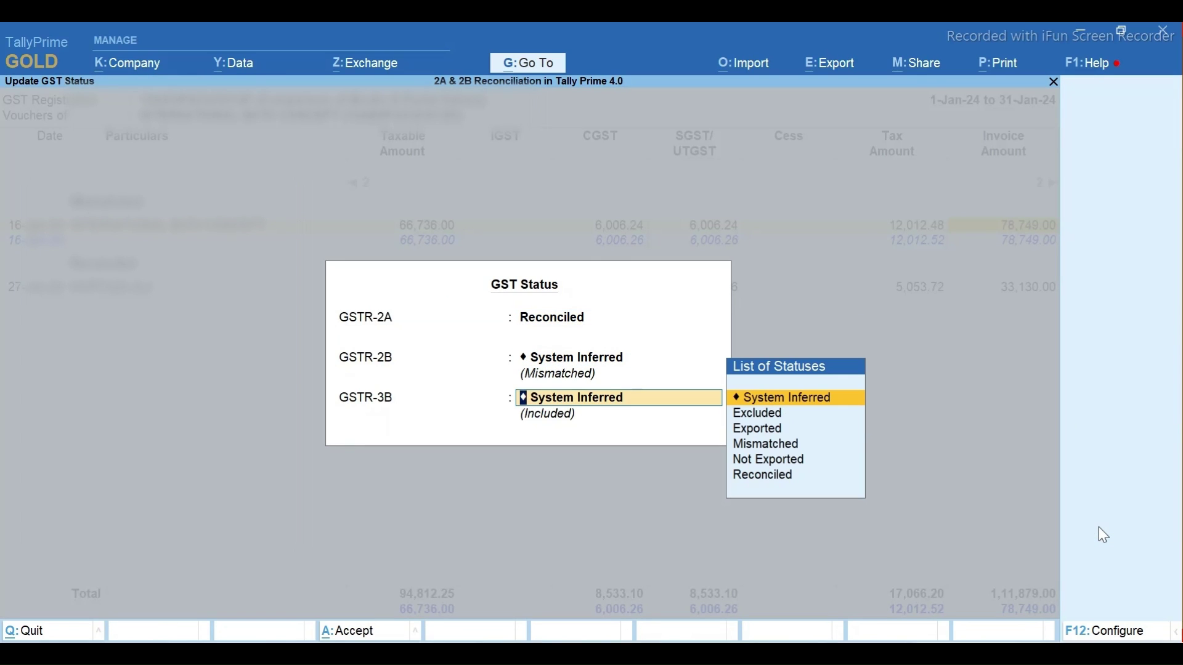
key(BackSpace)
key(Down)
key(Down)
key(Down)
key(Return)
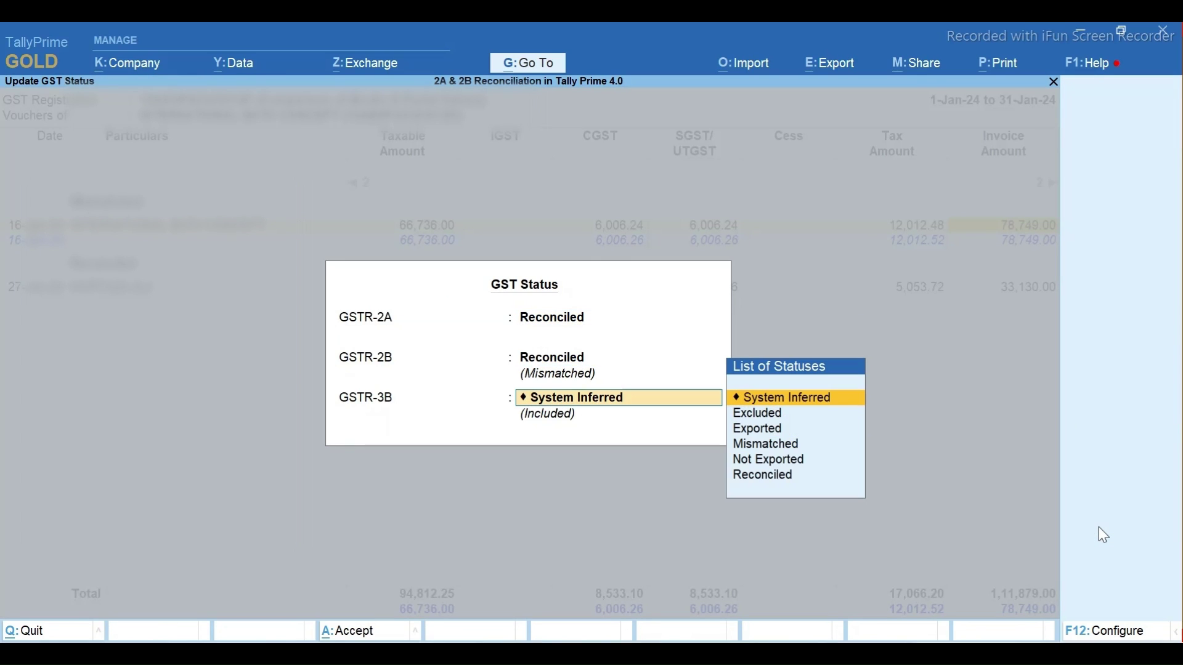
key(Return)
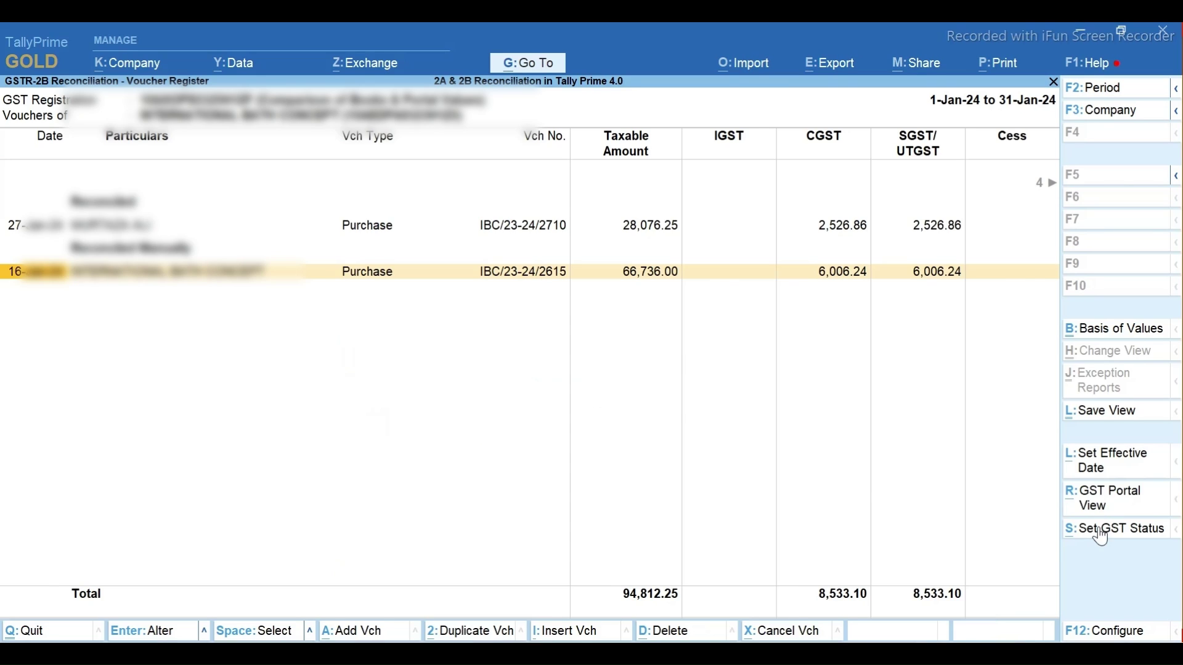
Return to the party-wise summary and open the voucher register of the unreconciled transport agency with the 5,085.00 invoice.
key(Escape)
key(Right)
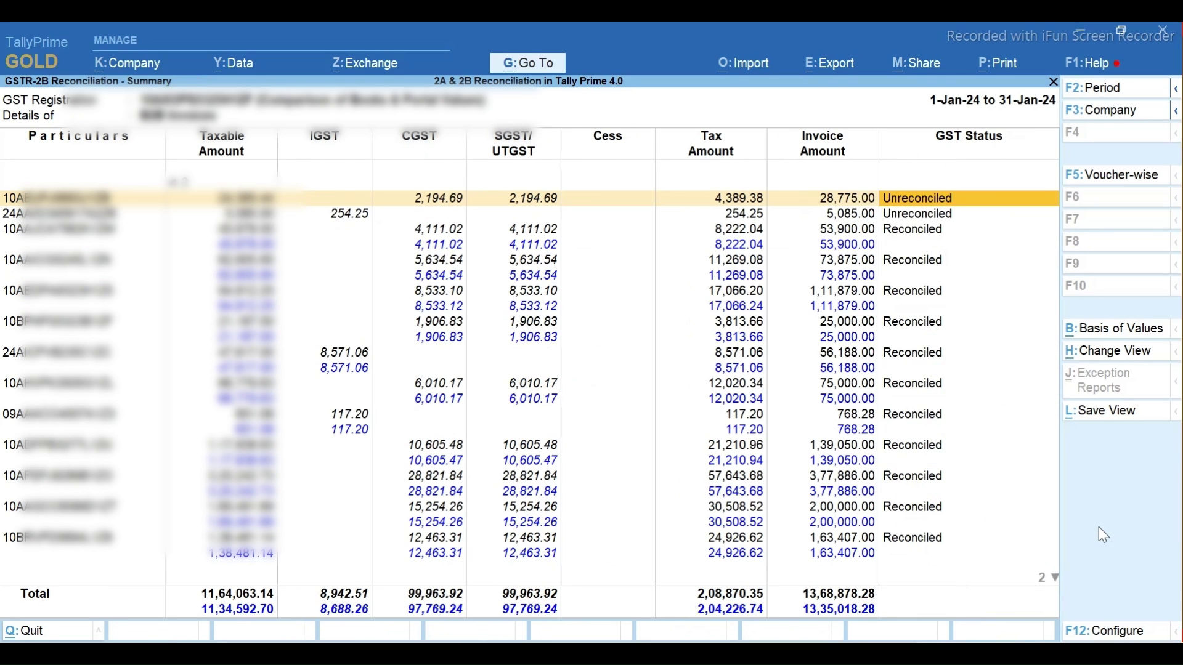
key(Down)
key(Return)
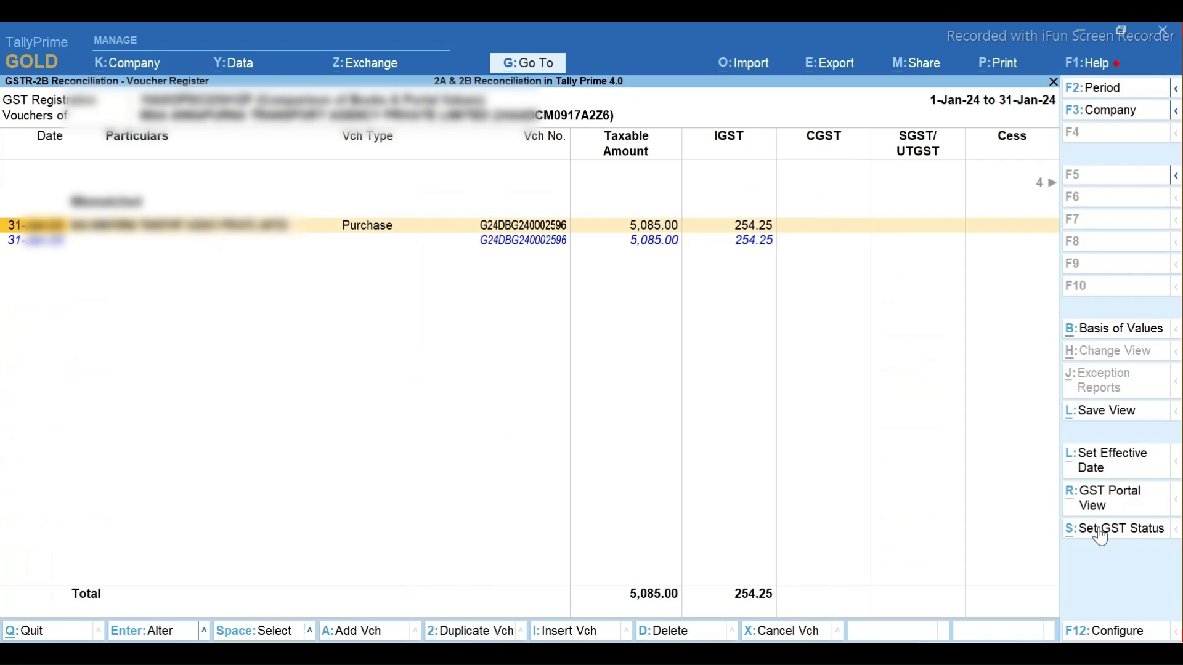
Compare the books and portal taxable, IGST, tax, invoice and ITC values of the transport agency's mismatched 31-Jan-24 purchase.
key(Right)
key(Left)
key(Left)
key(Left)
key(Left)
key(Left)
key(Left)
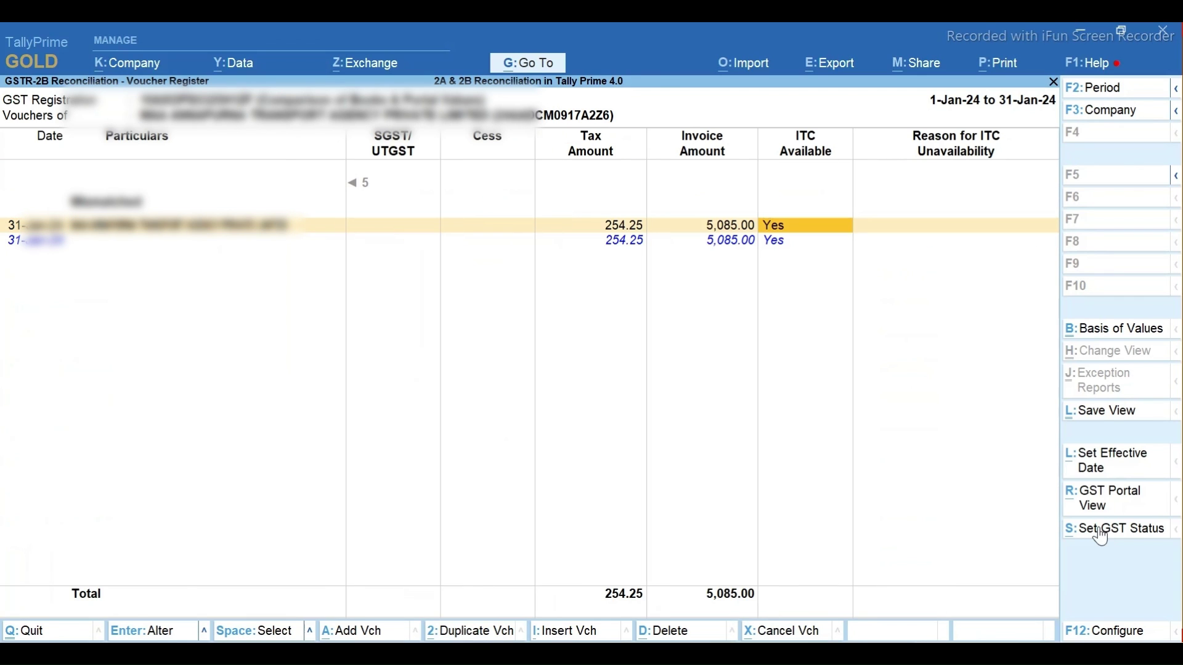
key(Left)
key(Left)
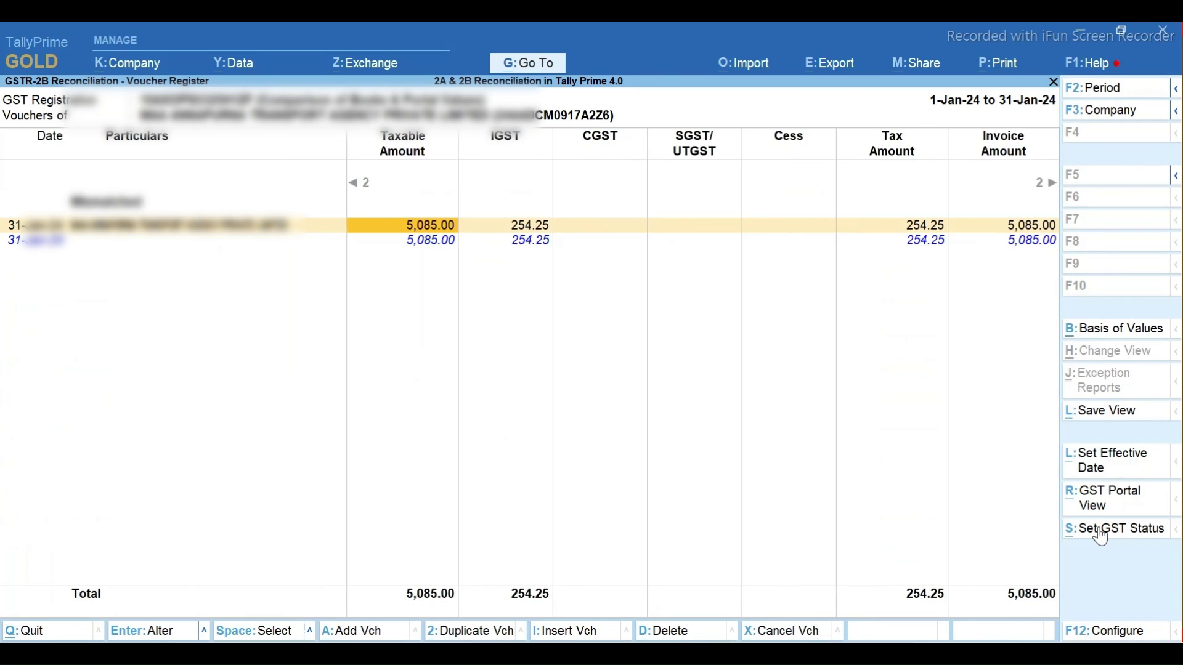
key(Left)
key(Right)
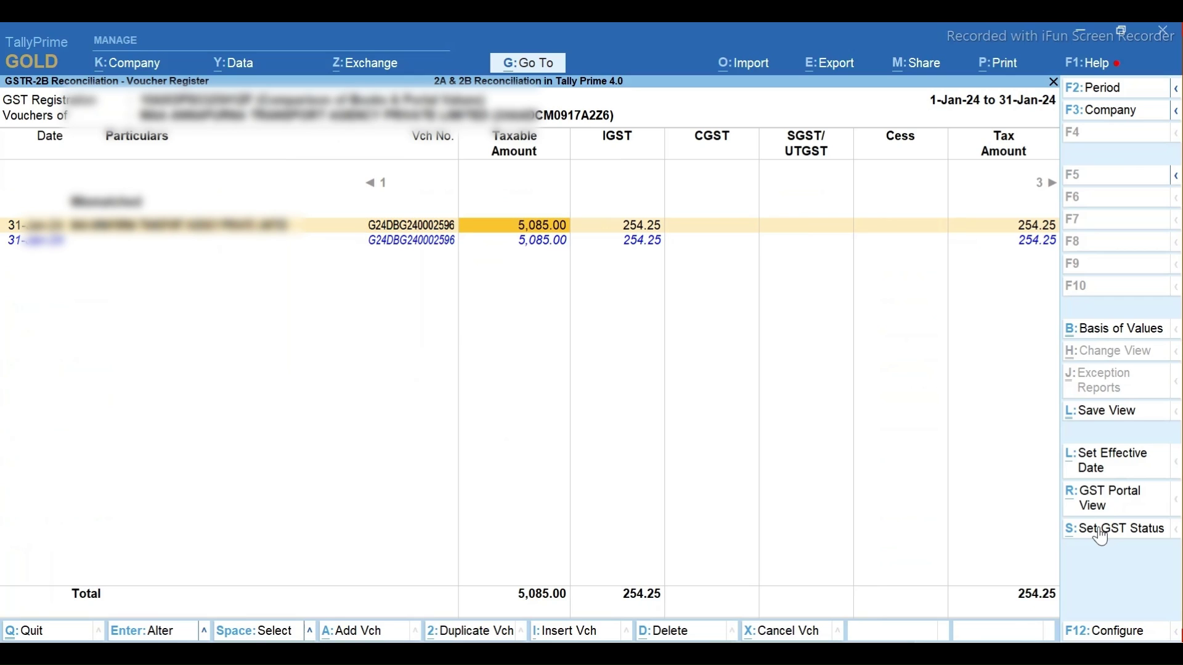
key(Right)
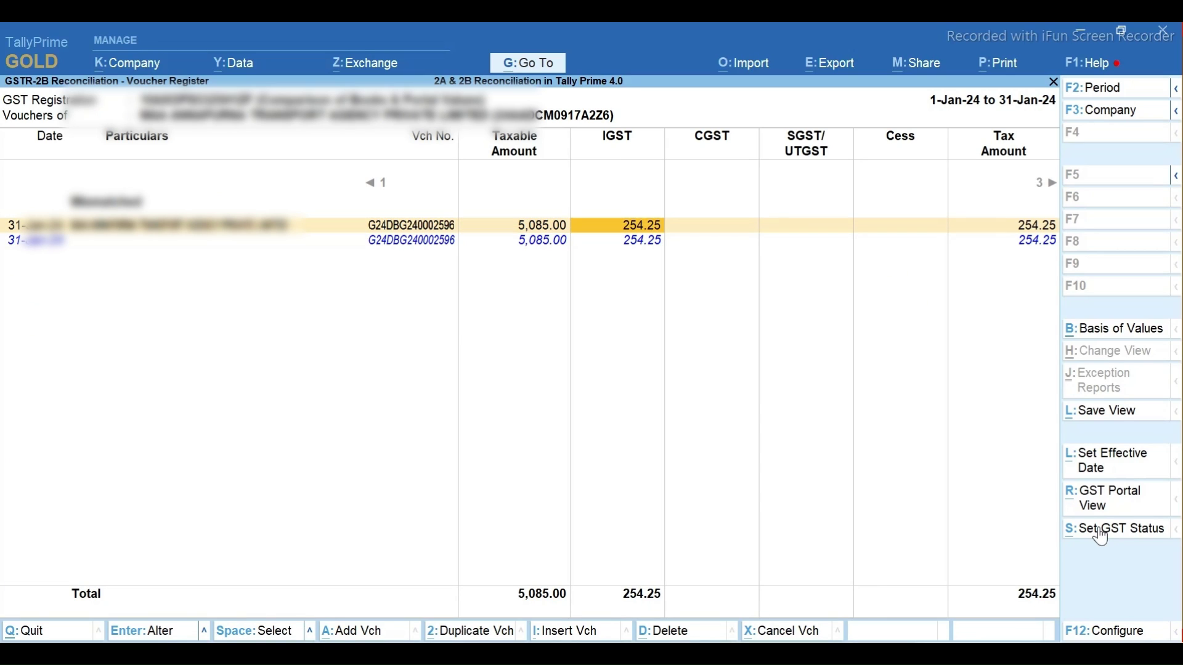
Check the transport agency's mismatched 31-Jan-24 purchase once more across the tax, invoice, ITC and unavailability reason values.
key(Right)
key(Right)
key(Right)
key(Right)
key(Right)
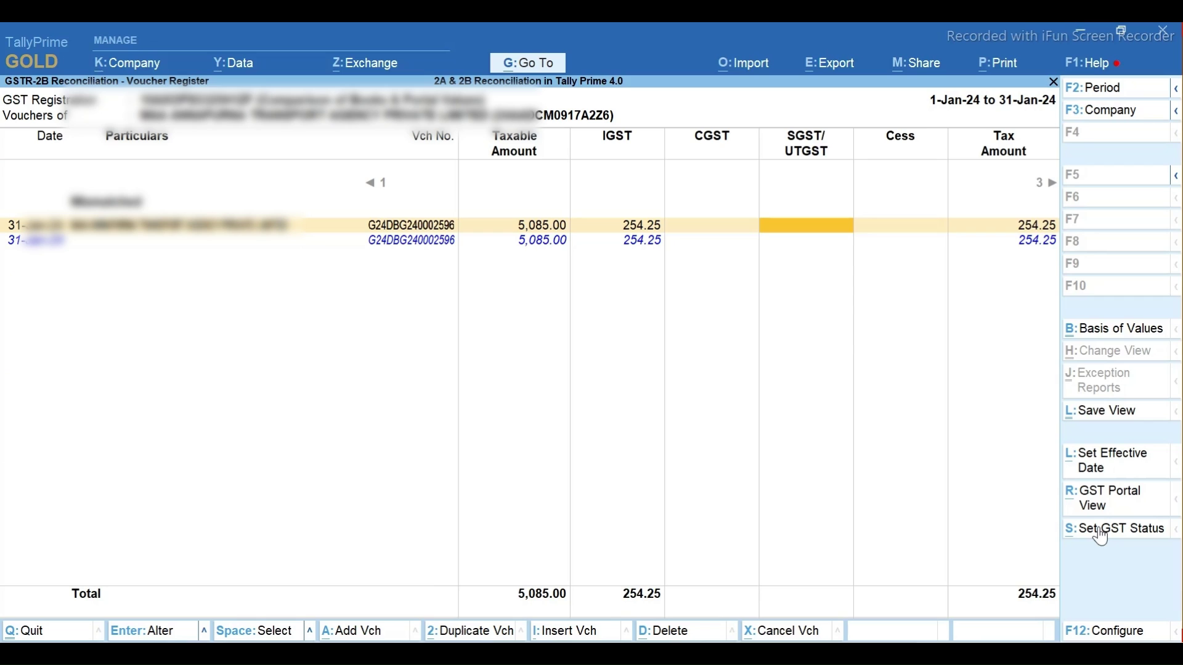
key(Right)
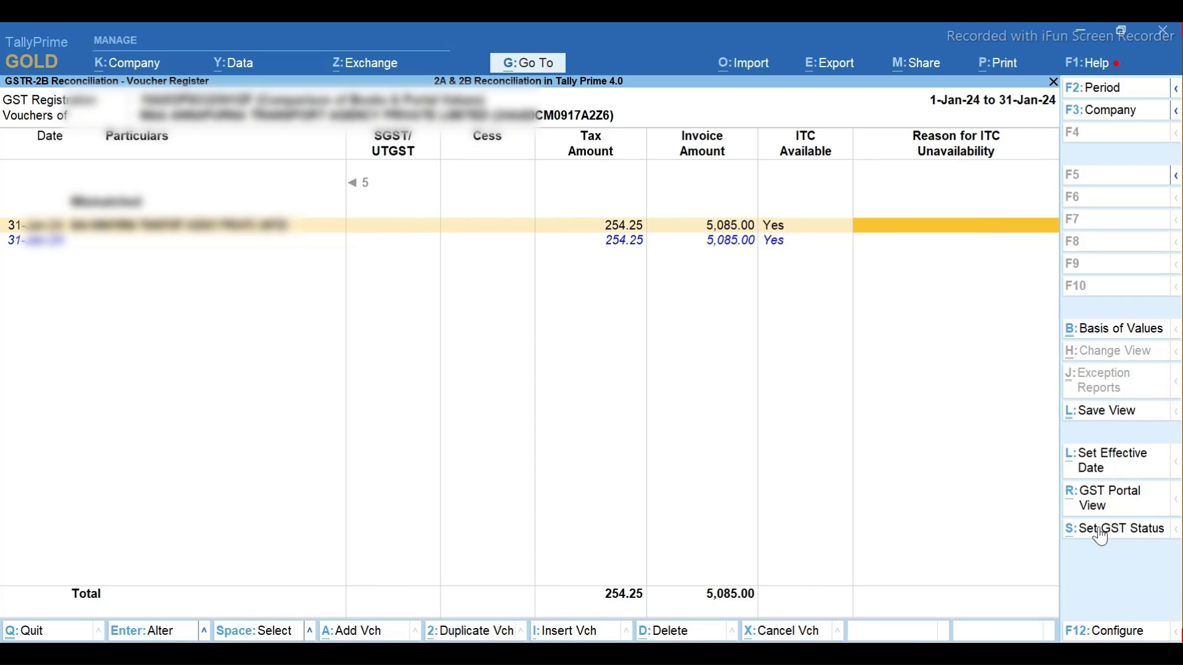
key(Left)
key(Left)
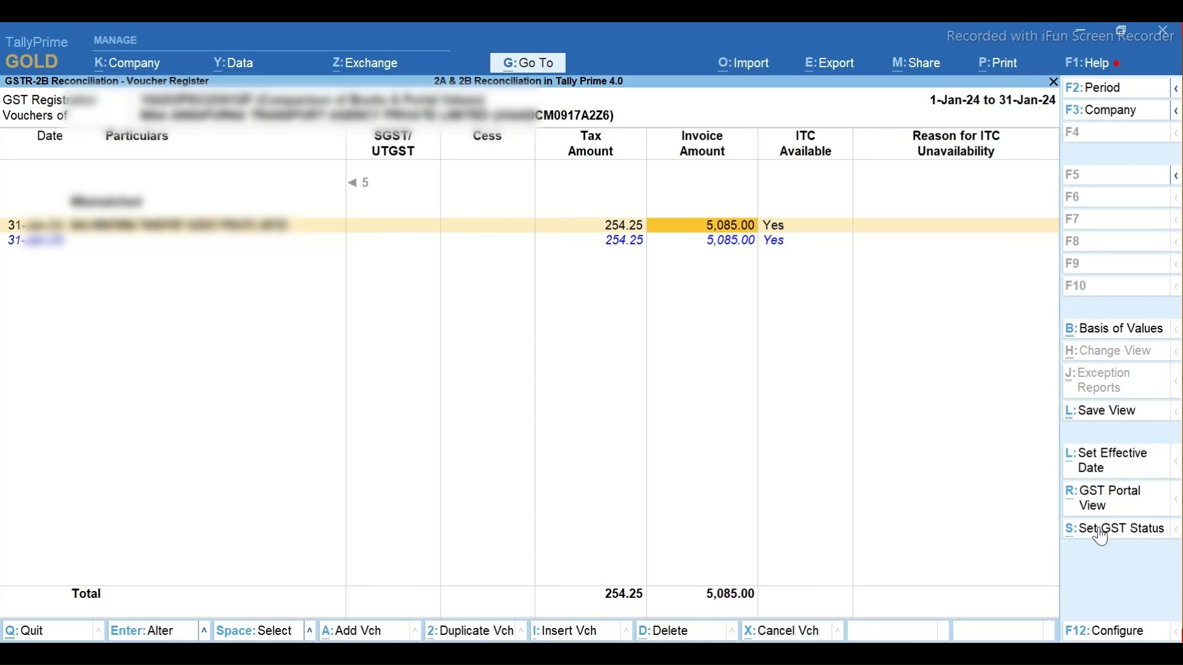
Set the GSTR-2B status of the transport agency's mismatched 31-Jan-24 purchase to Reconciled and save it.
click(1130, 534)
key(Return)
key(Return)
key(BackSpace)
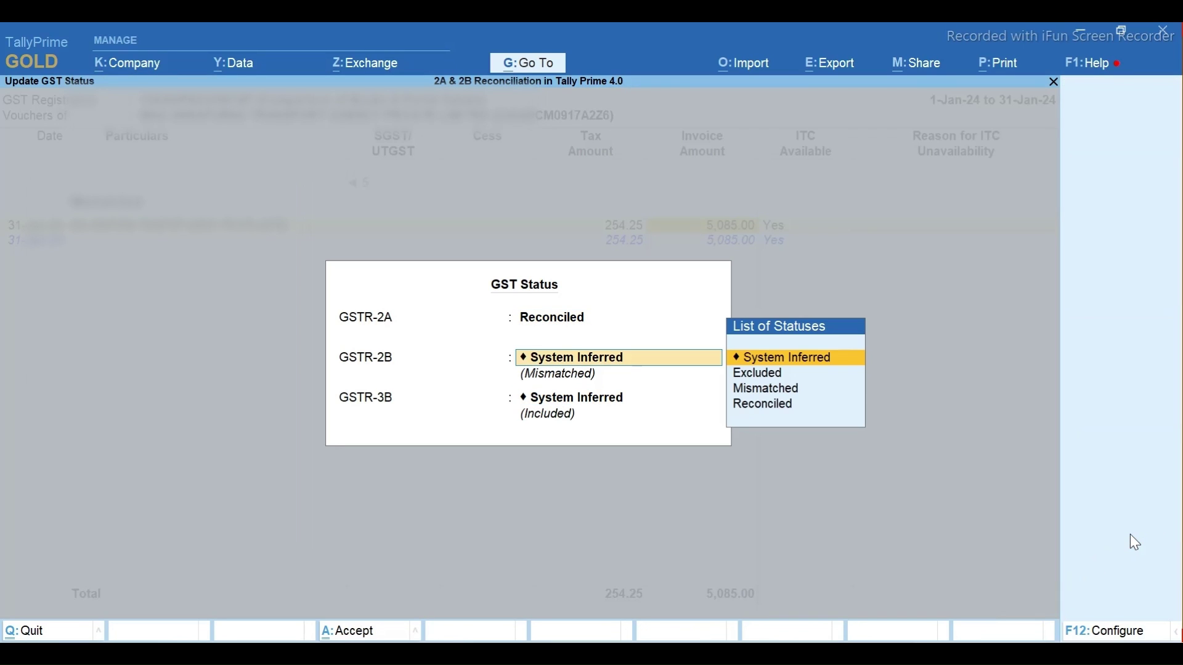
key(Down)
key(Down)
key(Down)
key(Return)
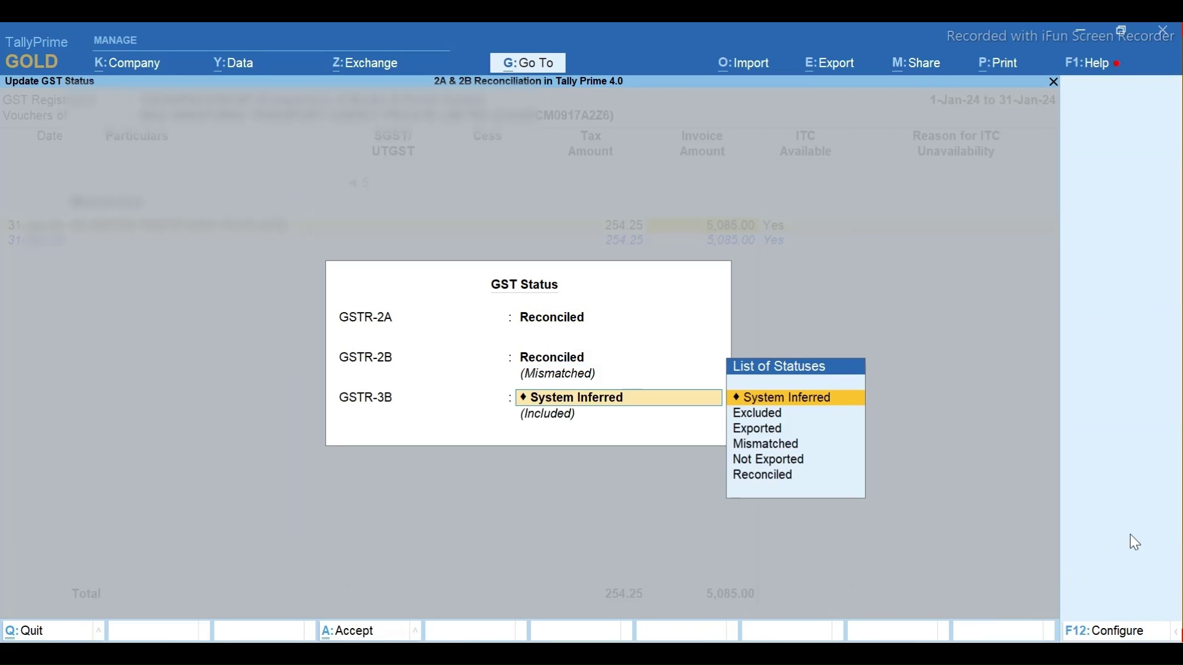
key(Return)
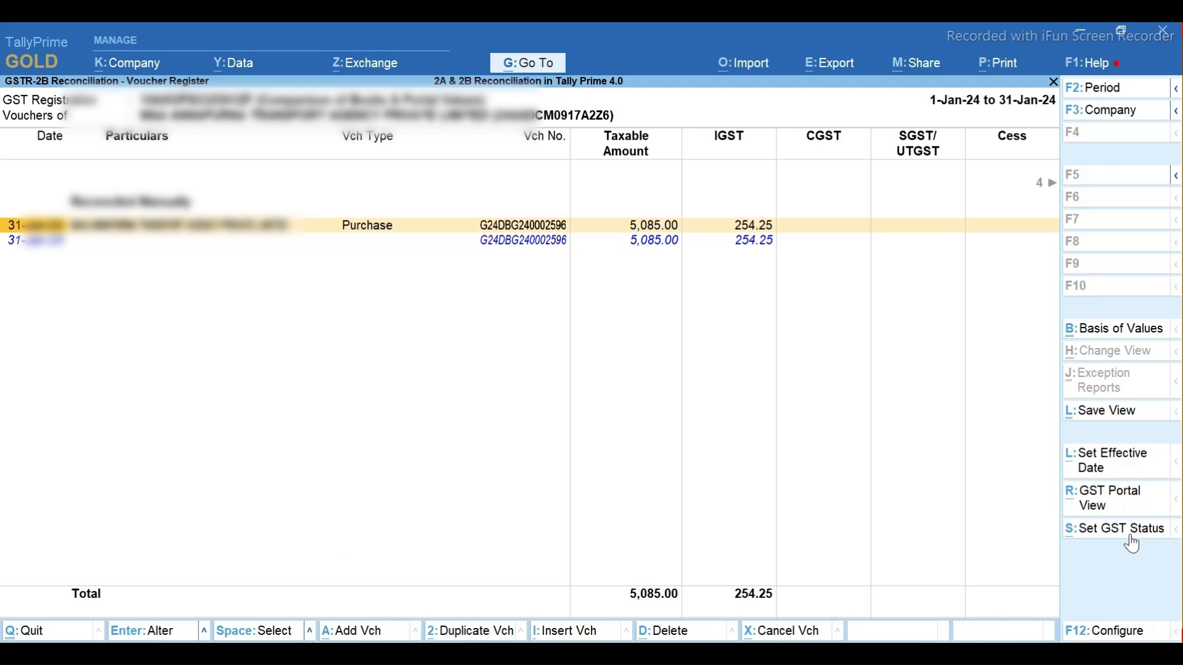
Review the manually reconciled transport agency purchase from its taxable amount through its ITC availability.
key(Right)
key(Right)
key(Right)
key(Right)
key(Right)
key(Right)
key(Right)
key(Right)
key(Right)
key(Right)
key(Right)
key(Right)
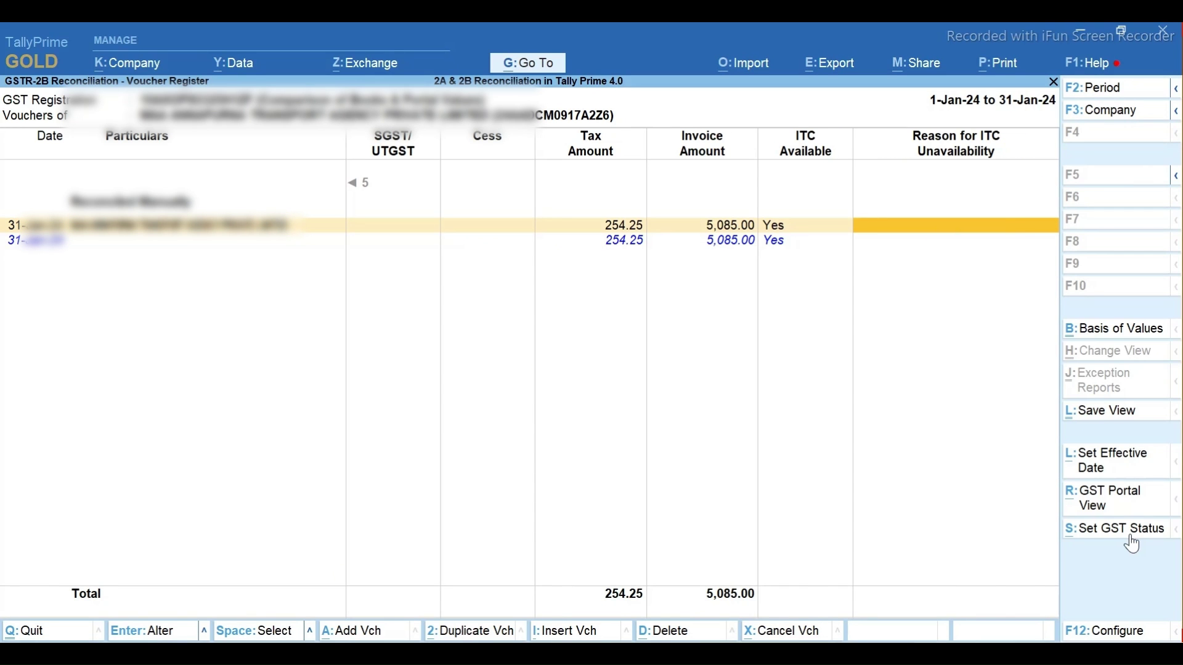
Return to the party-wise B2B summary and check the GST status of each party.
key(Escape)
key(Right)
key(Right)
key(Right)
key(Right)
key(Right)
key(Right)
key(Right)
key(Right)
key(Right)
key(Right)
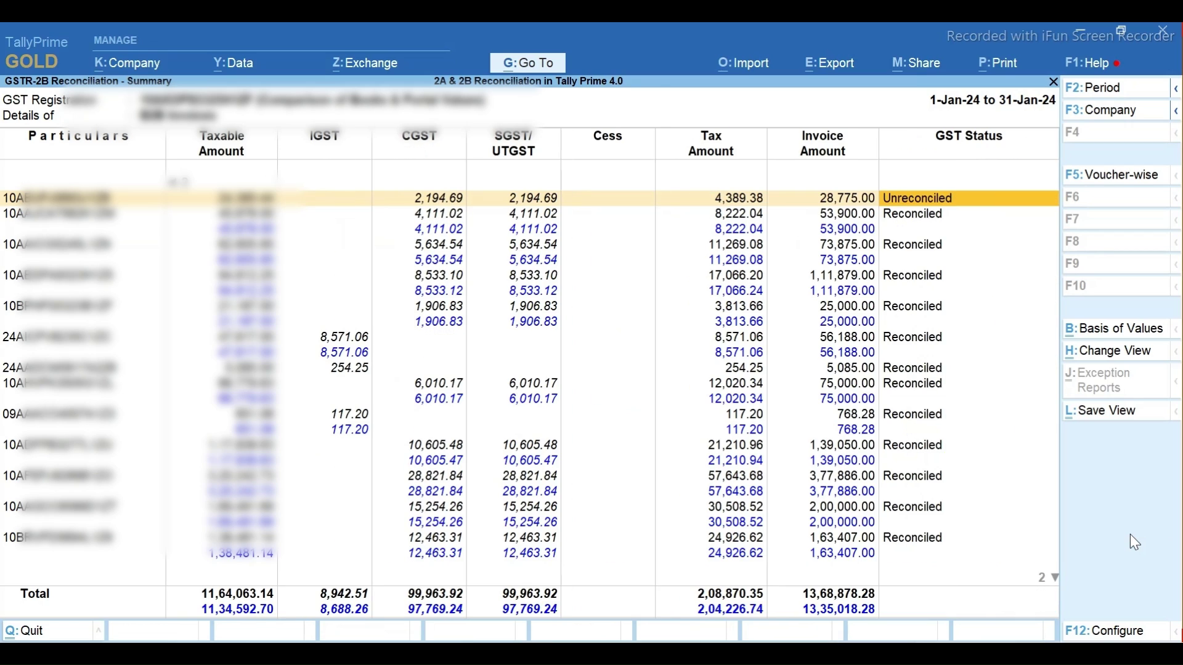
Open the voucher register of the unreconciled party with the 28,775.00 invoice amount and look through all its columns.
key(Return)
key(Right)
key(Right)
key(Right)
key(Right)
key(Right)
key(Right)
key(Right)
key(Right)
key(Right)
key(Right)
key(Right)
key(Right)
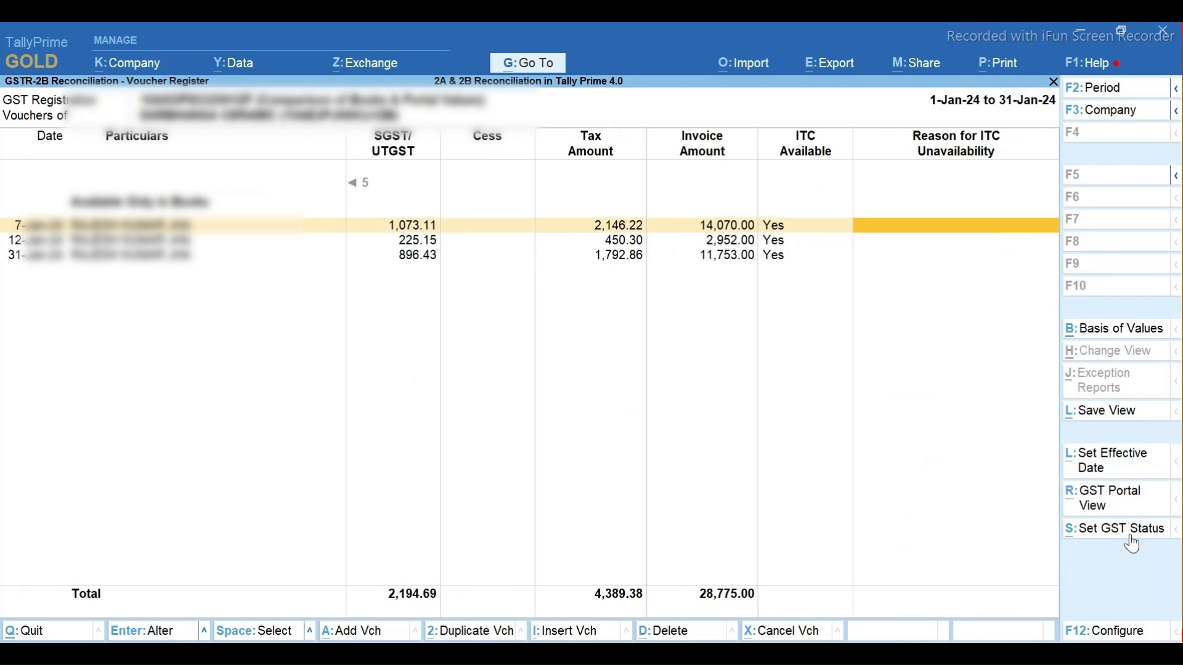
Examine the CGST, SGST, tax, invoice and ITC values of this party's purchases that are available only in books.
key(Left)
key(Left)
key(Left)
key(Left)
key(Left)
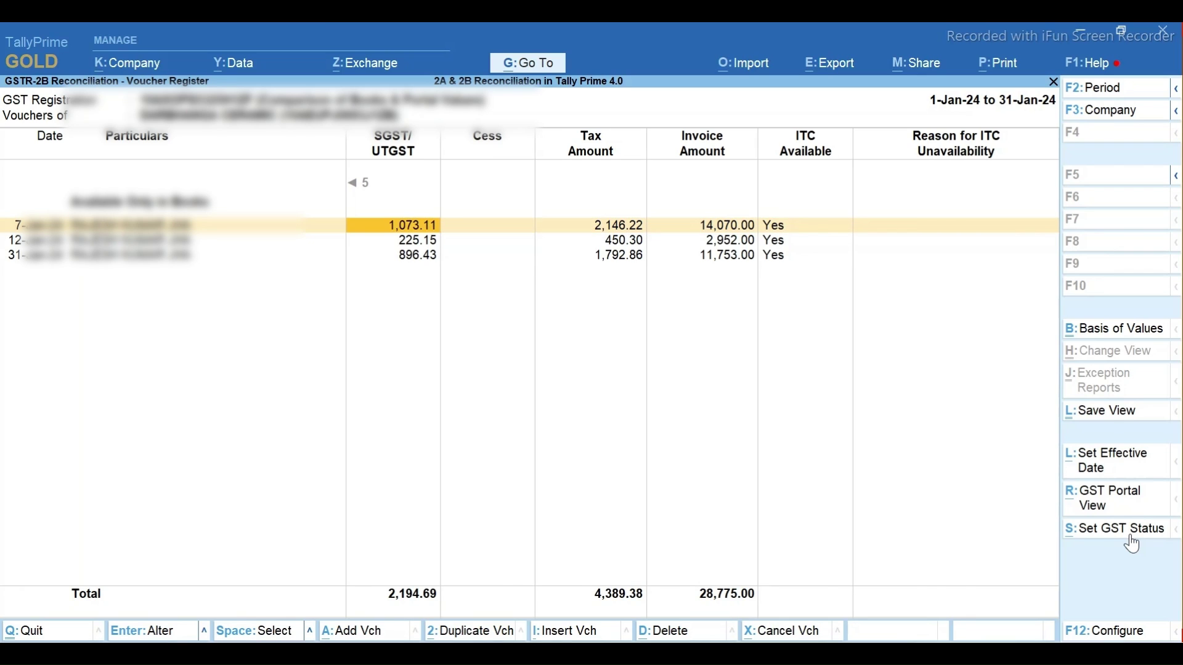
key(Left)
key(Left)
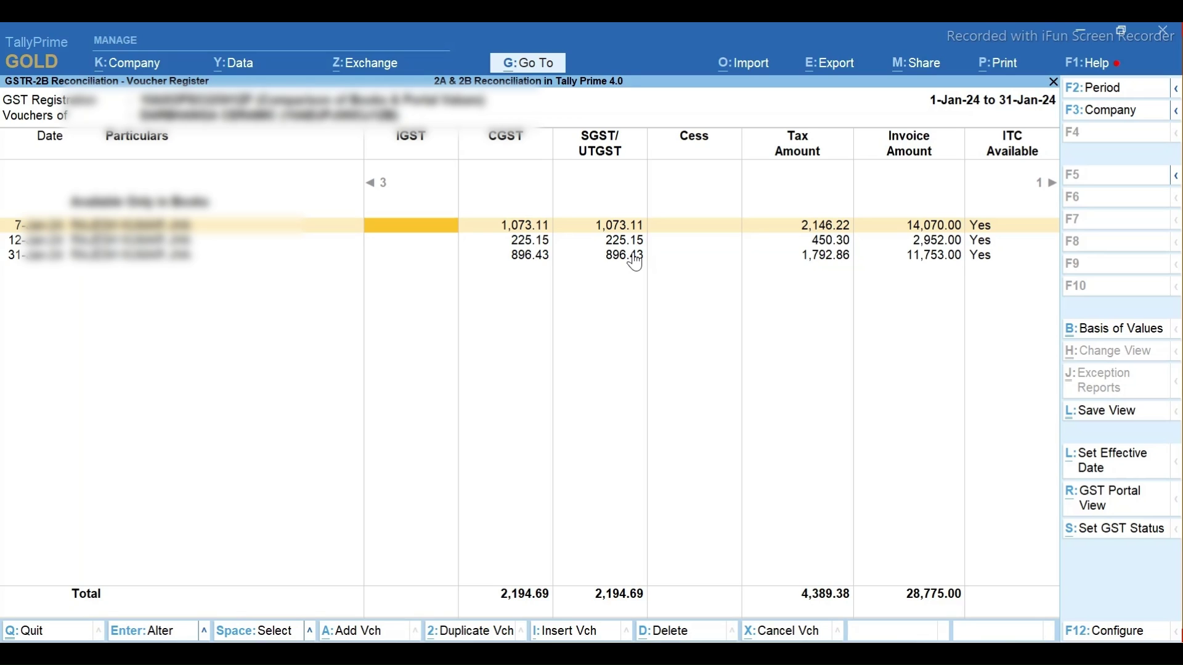
key(Right)
key(Right)
key(Right)
key(Right)
key(Right)
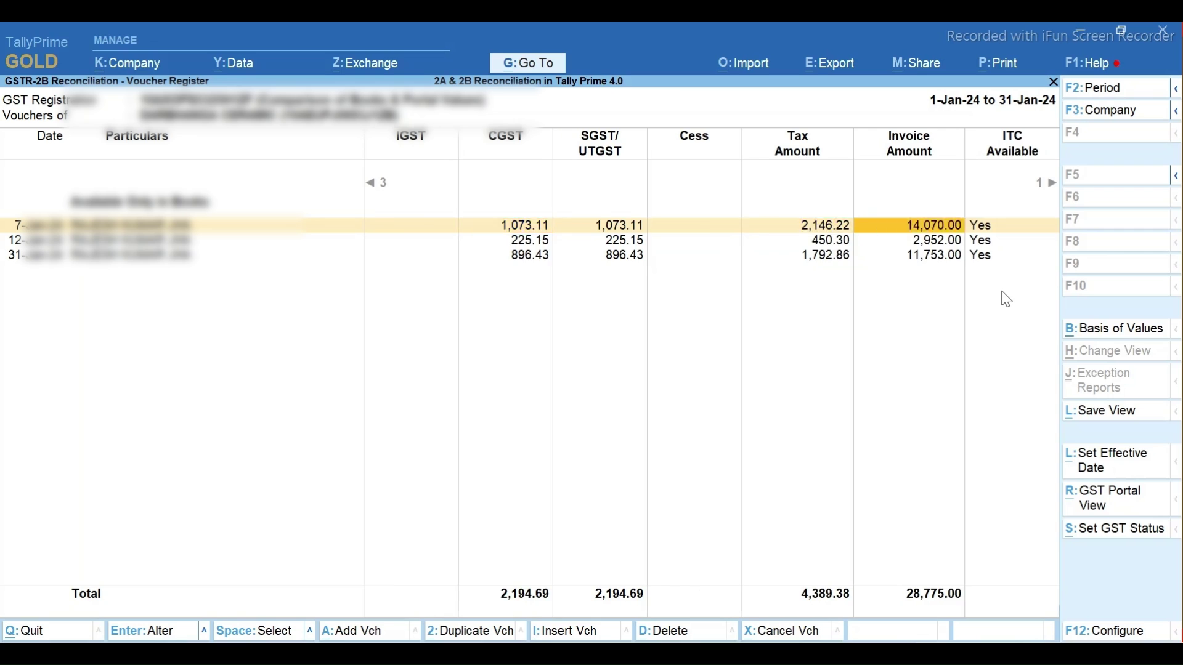
key(Right)
key(Right)
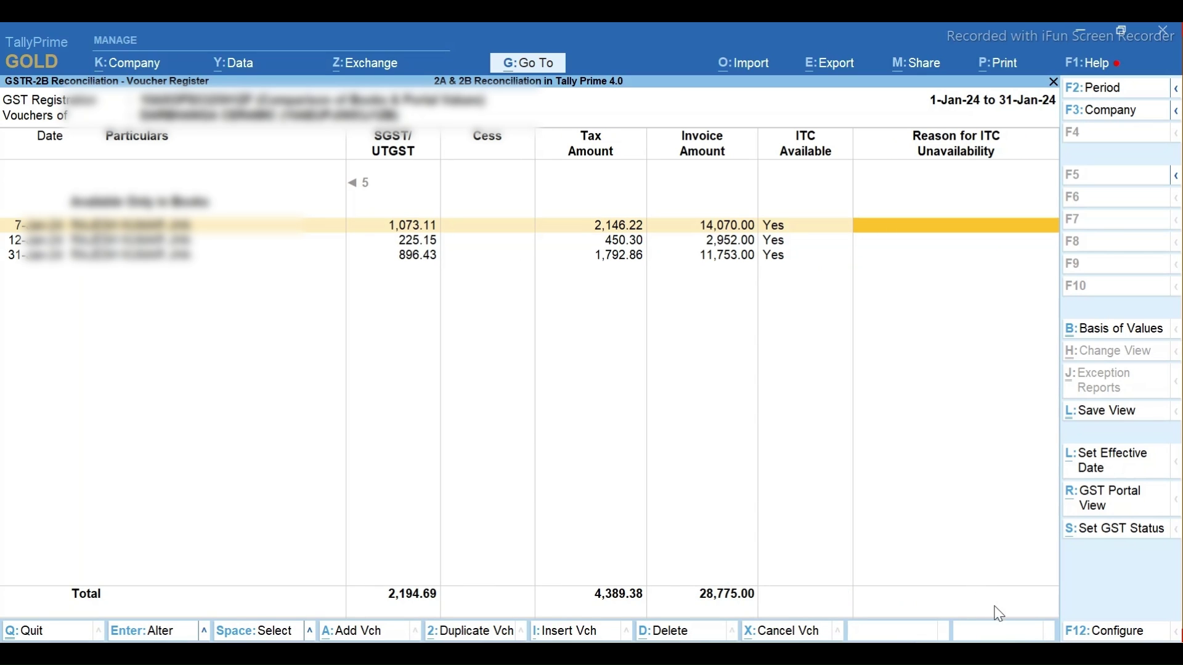
Check the remaining parties in the B2B summary and return to the GSTR-2B Reconciliation overview.
click(1021, 629)
key(Escape)
key(Down)
key(Down)
key(Down)
key(Down)
key(Down)
key(Down)
key(Down)
key(Down)
key(Down)
key(Down)
key(Down)
key(Down)
key(Down)
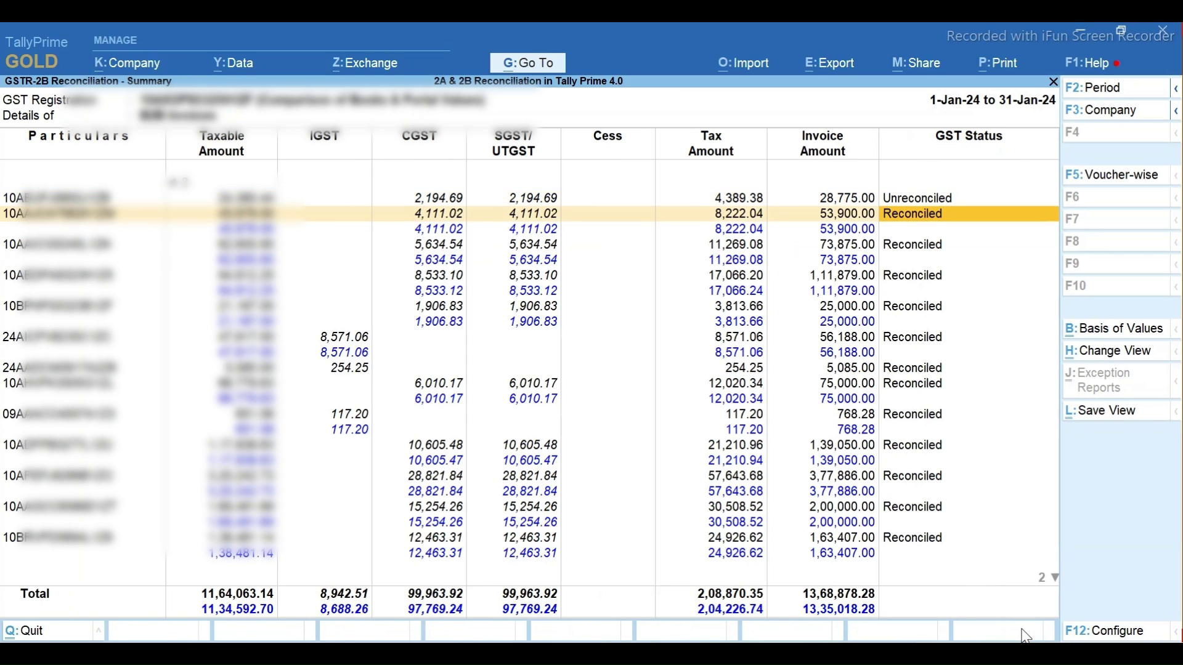
key(Escape)
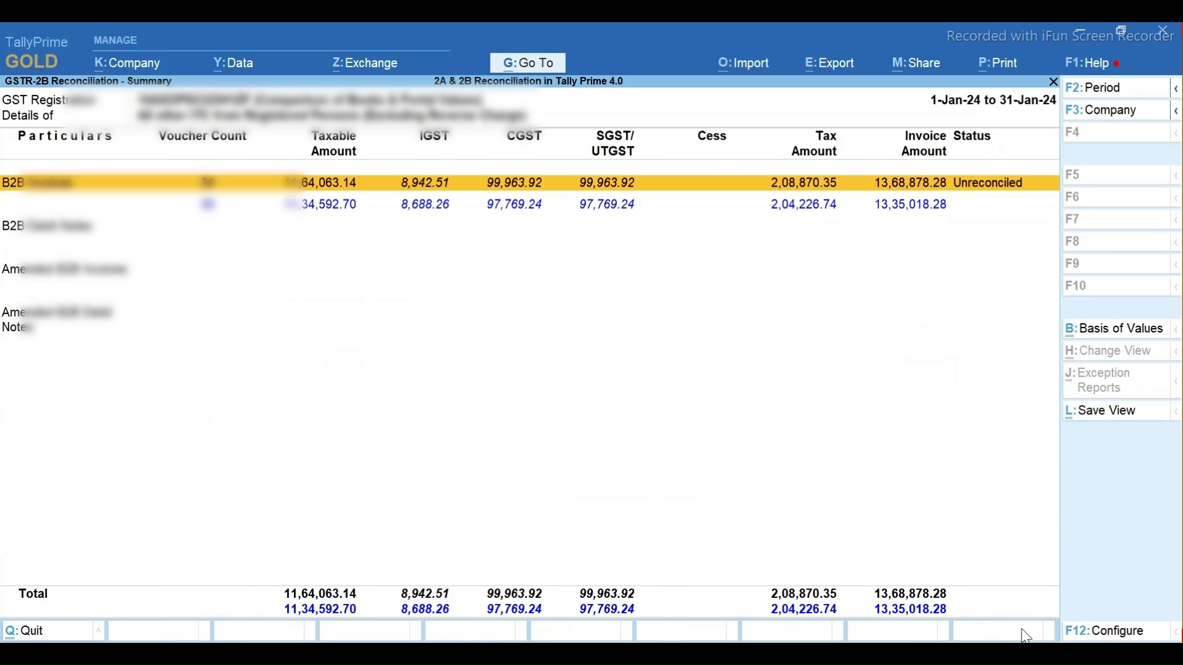
key(Escape)
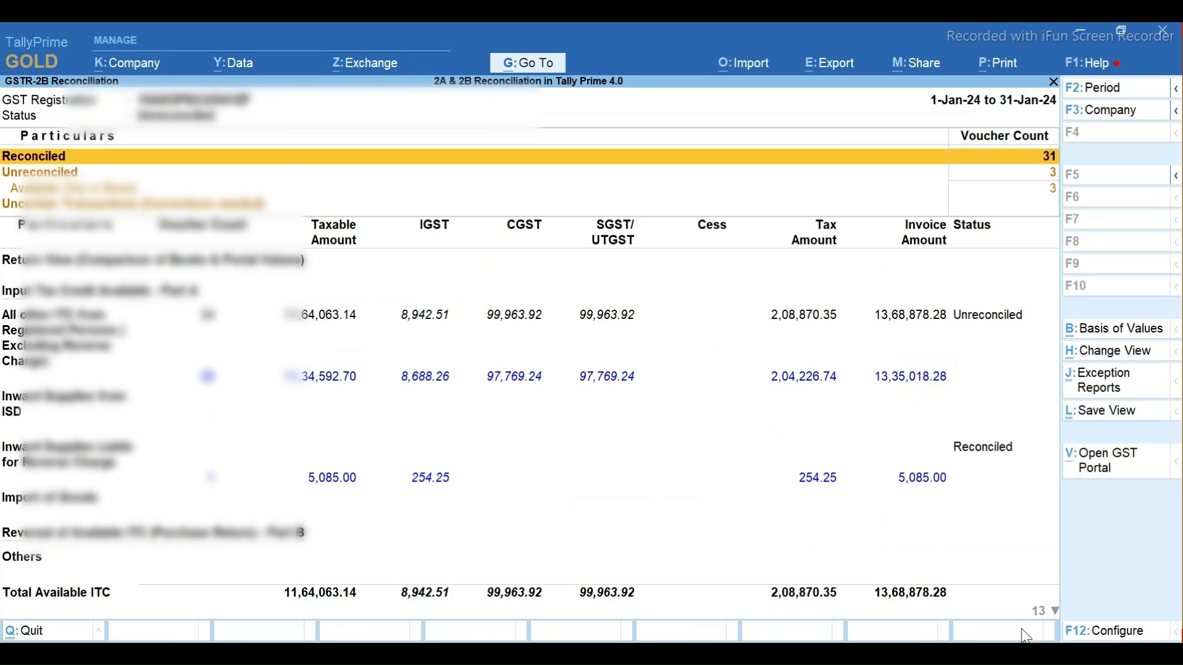
Go through the voucher counts and the input tax credit lines of the GSTR-2B Reconciliation overview.
key(Down)
key(Down)
key(Down)
key(Down)
key(Down)
key(Down)
key(Down)
key(Down)
key(Down)
key(Down)
key(Up)
key(Up)
key(Up)
key(Up)
key(Up)
key(Up)
key(Up)
key(Up)
key(Up)
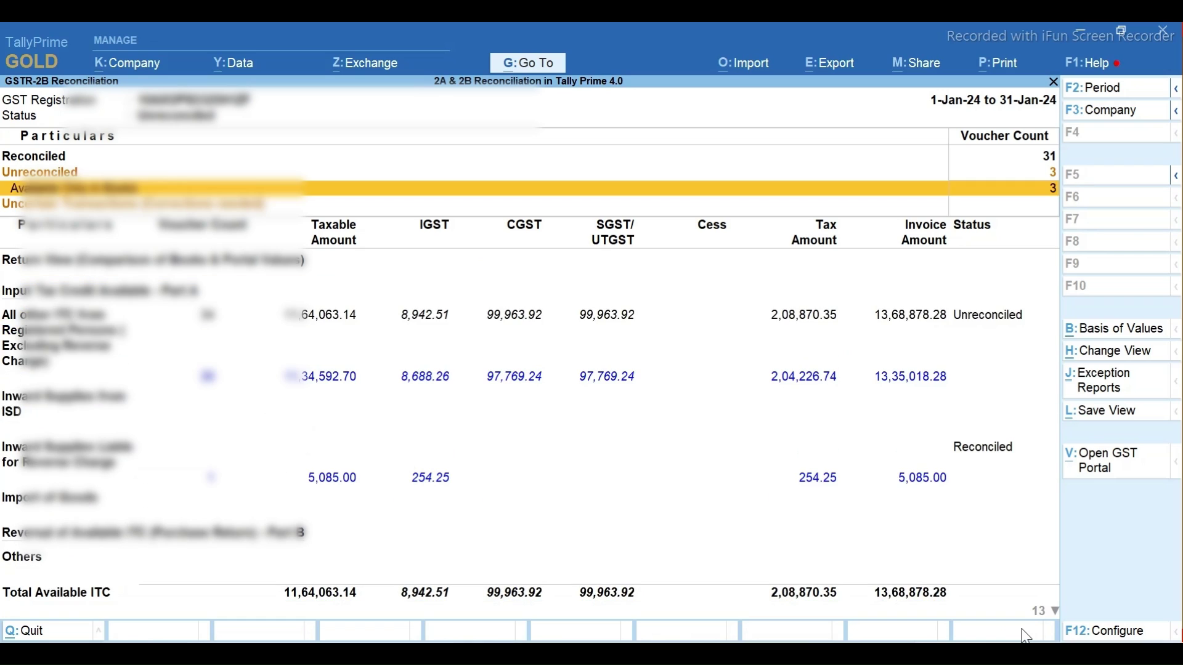
Open the transport agency's voucher register through the B2B invoices under Inward Supplies Liable for Reverse Charge.
key(Down)
key(Down)
key(Down)
key(Down)
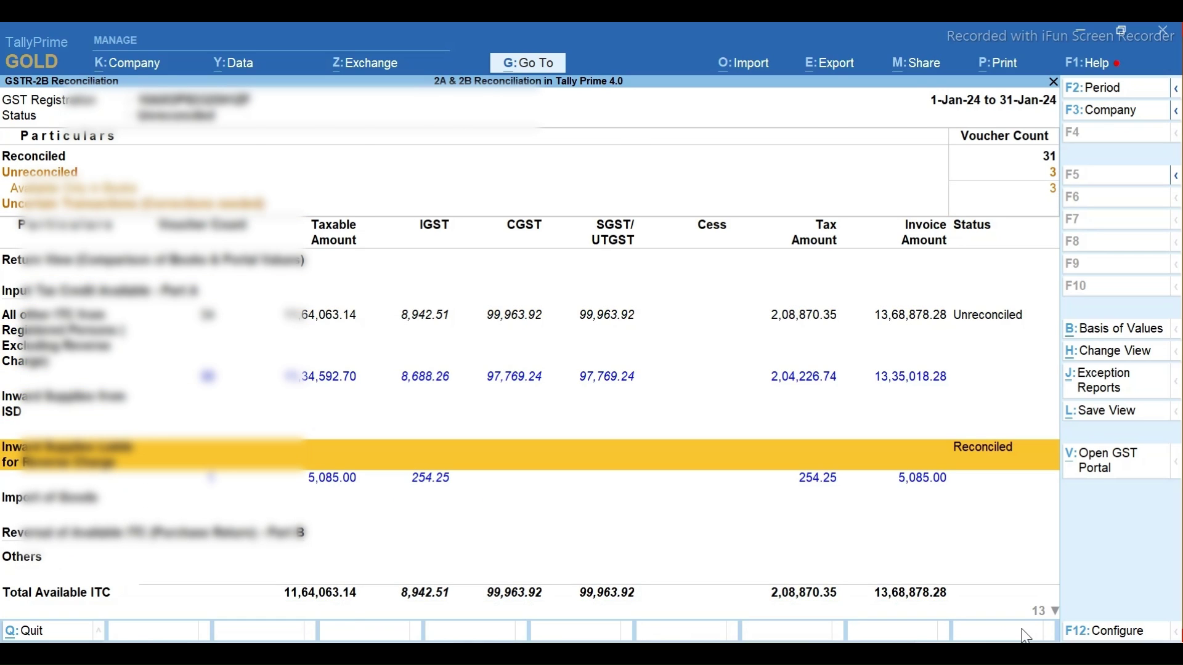
key(Return)
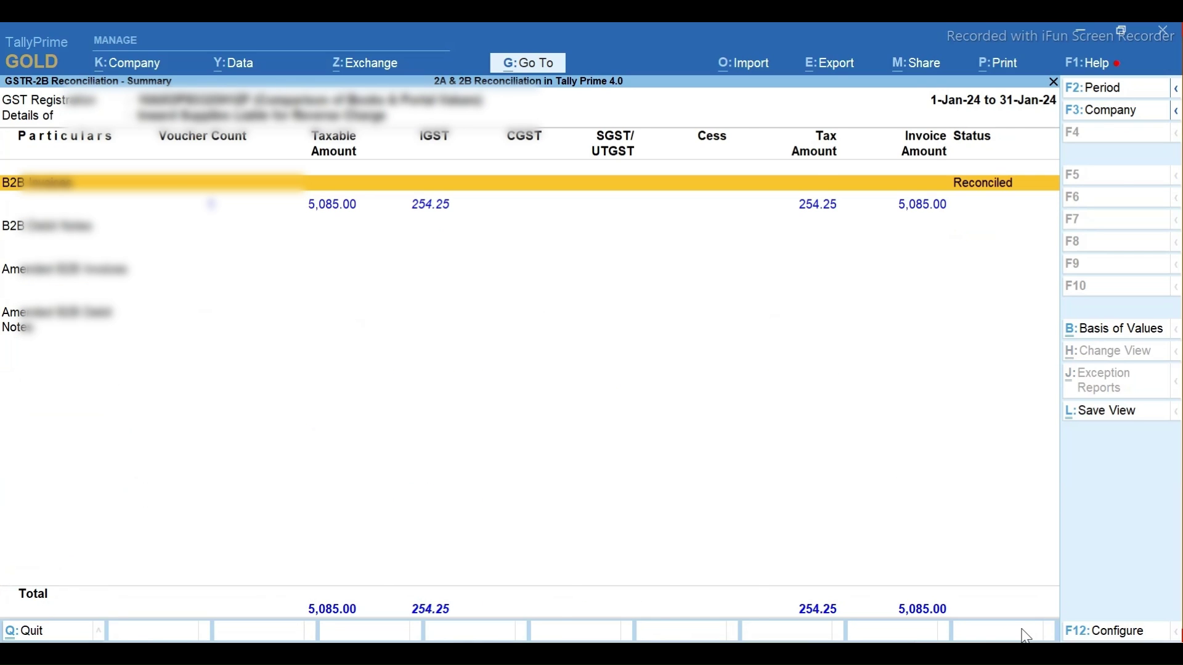
key(Return)
key(Return)
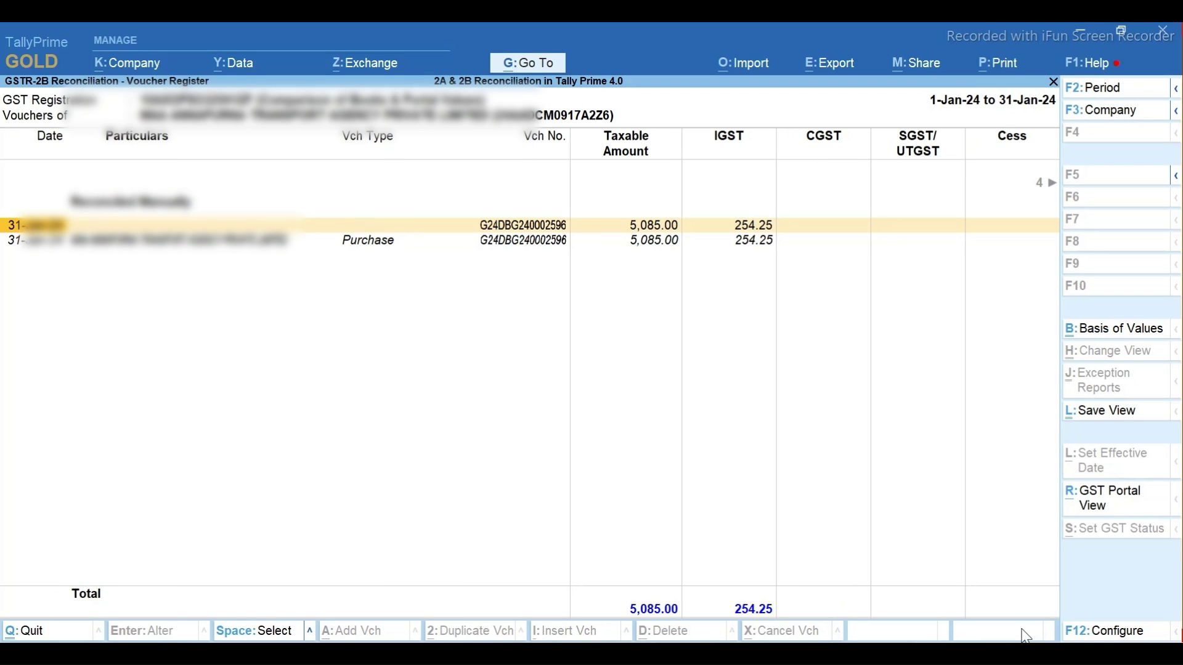
Examine the GST portal view of the transport agency's 31-Jan-24 invoice, open its purchase voucher, and return to the overview.
key(alt+r)
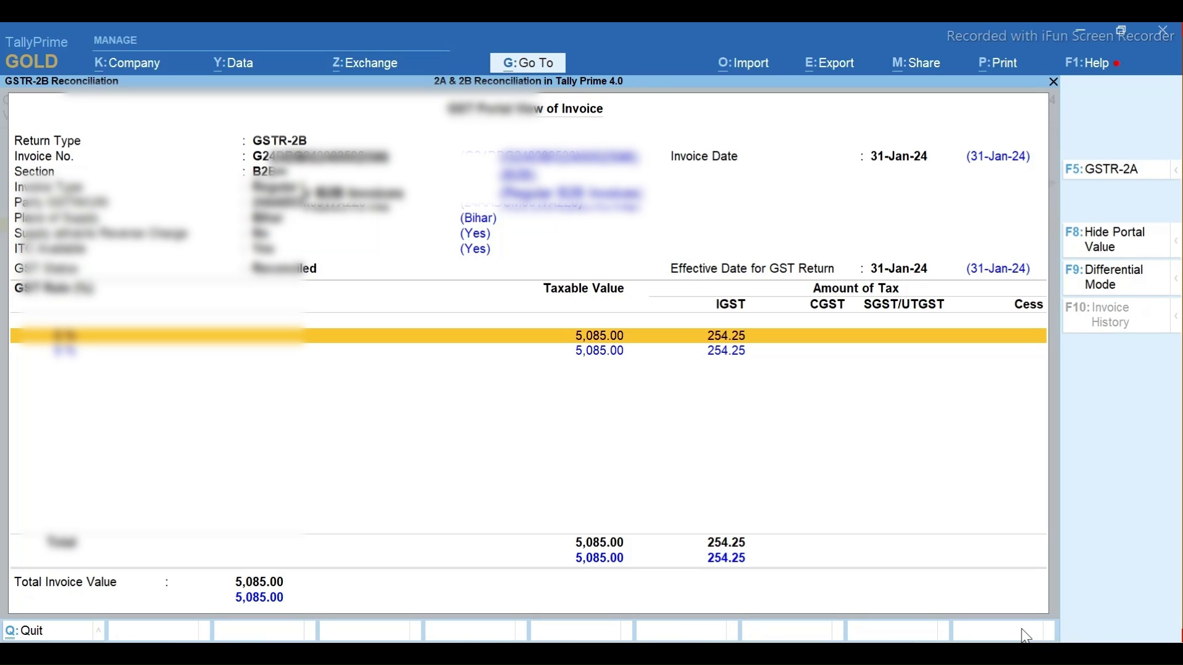
key(Escape)
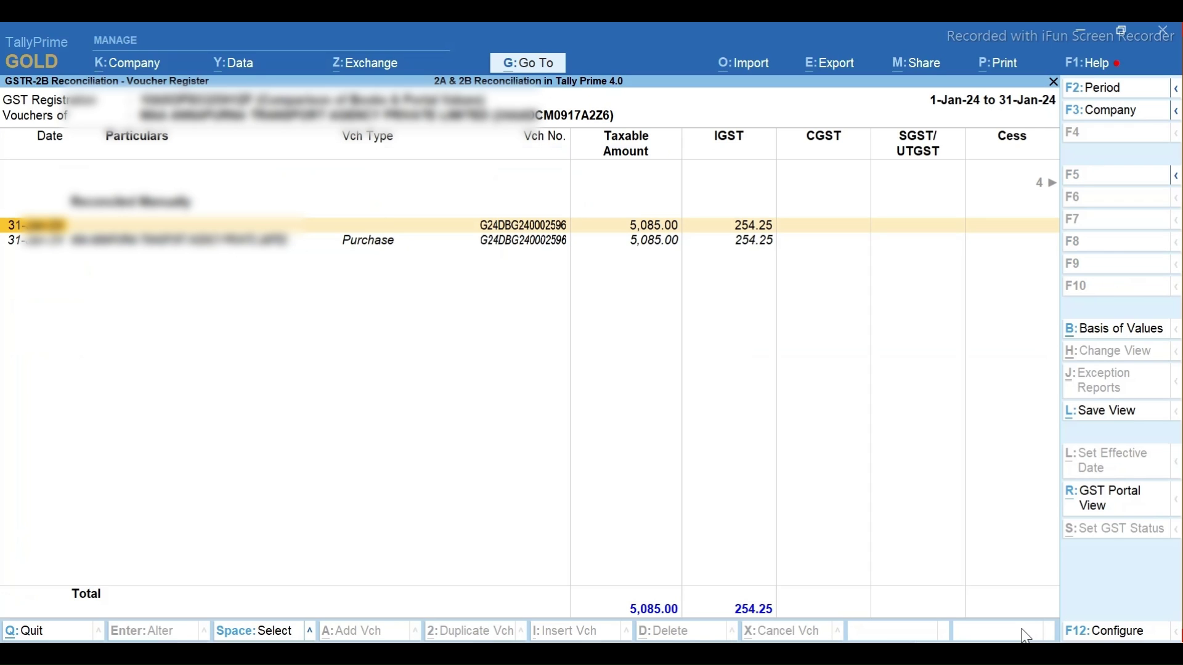
key(Down)
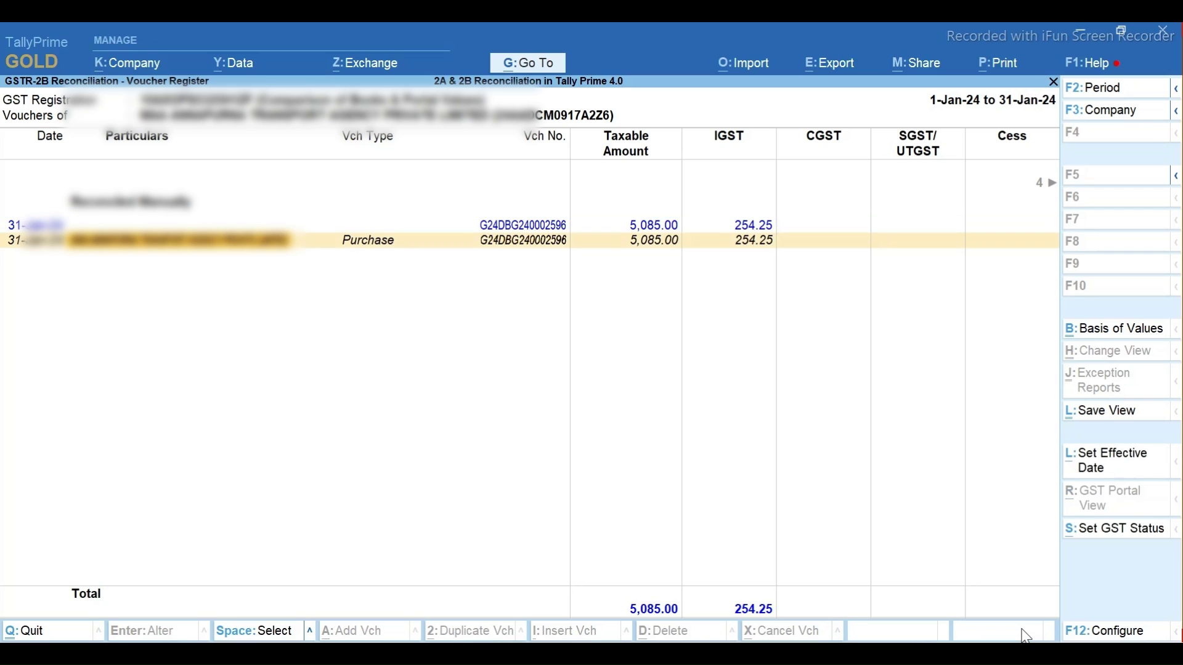
key(Return)
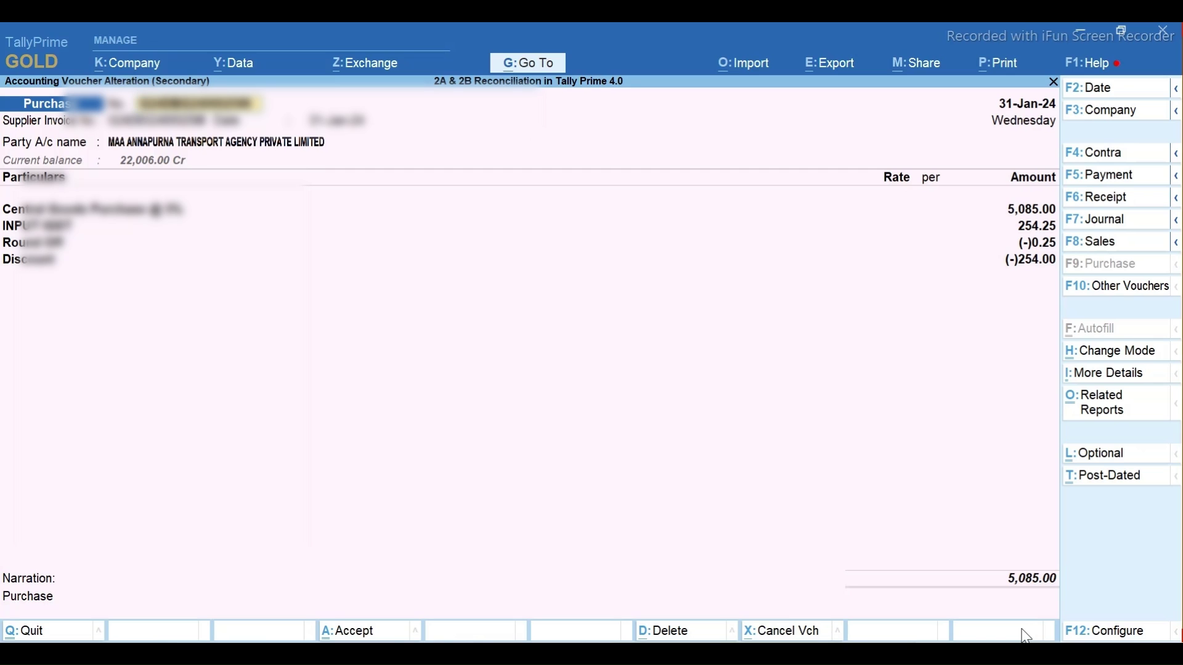
key(Escape)
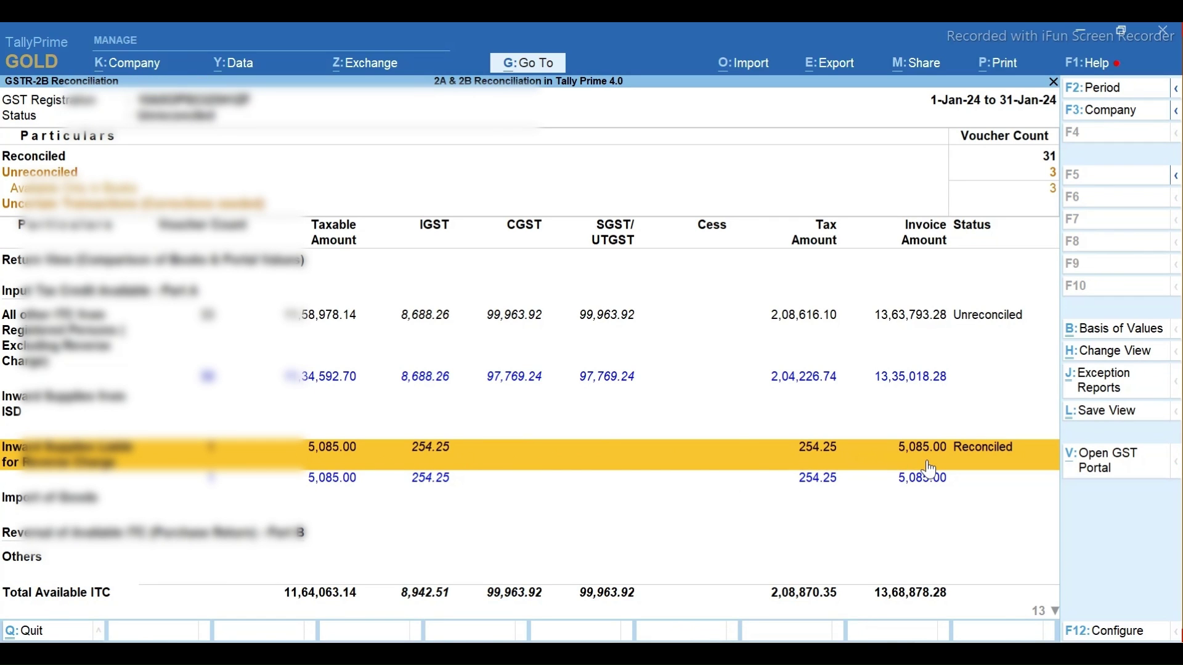
Check the reconciled, unreconciled and books-only voucher counts in the GSTR-2B Reconciliation overview.
key(Up)
key(Up)
key(Up)
key(Up)
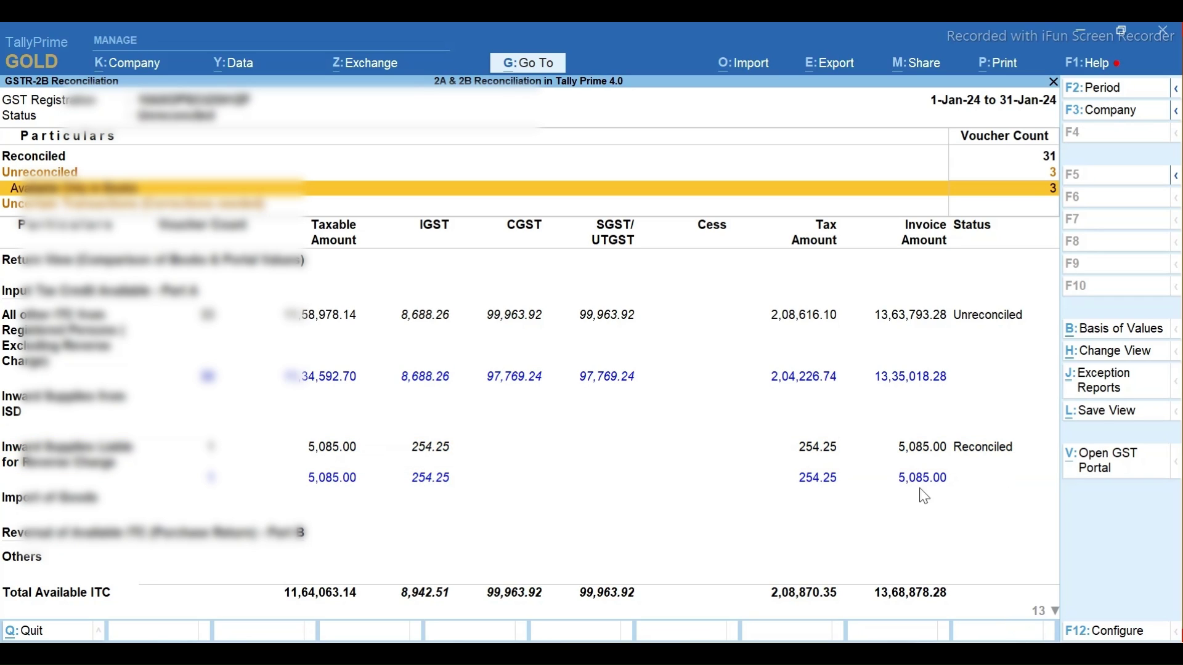
key(Up)
key(Up)
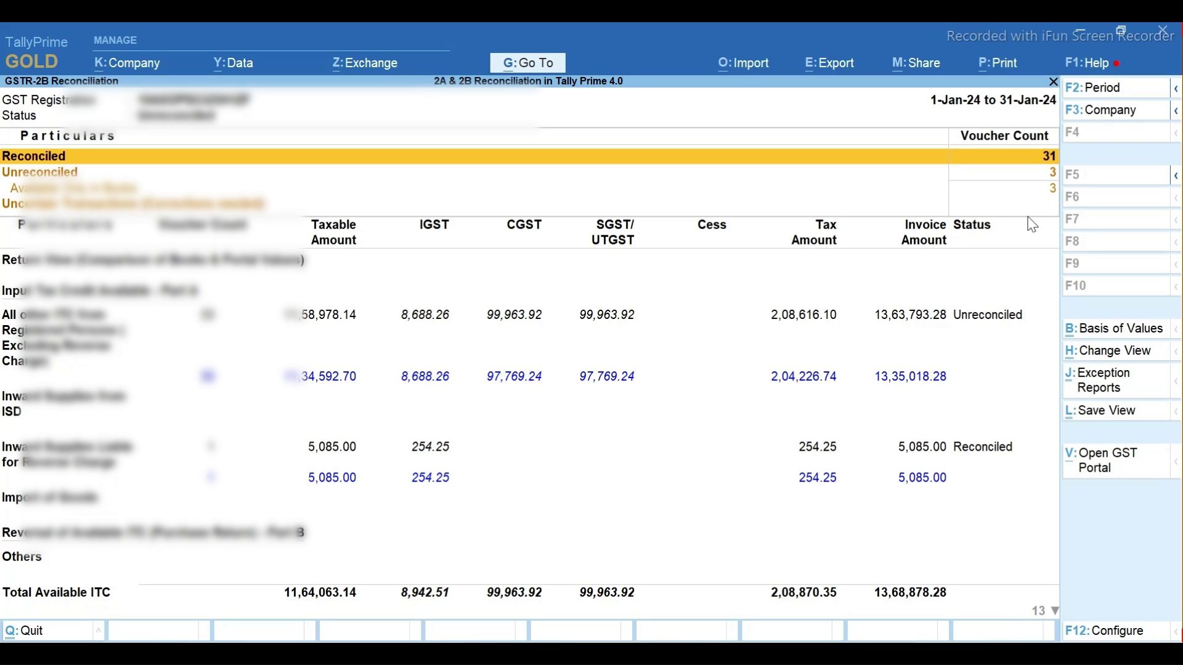
key(Down)
key(Down)
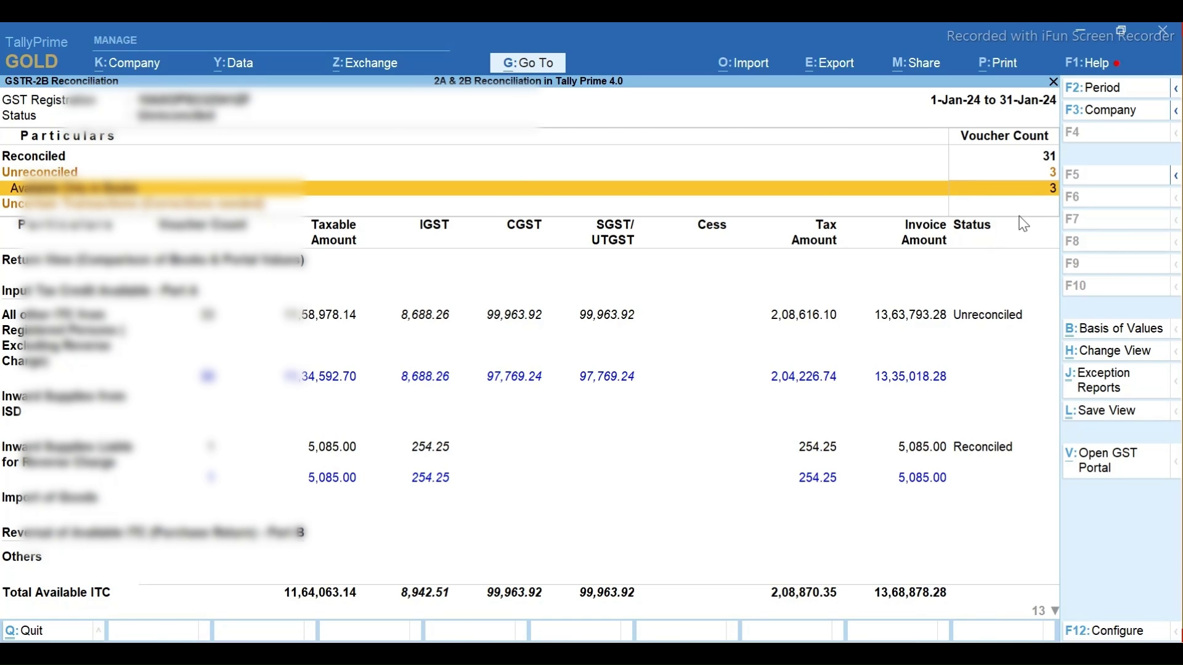
Review the January purchases listed under Available Only in Books and return to the reconciliation overview.
key(Return)
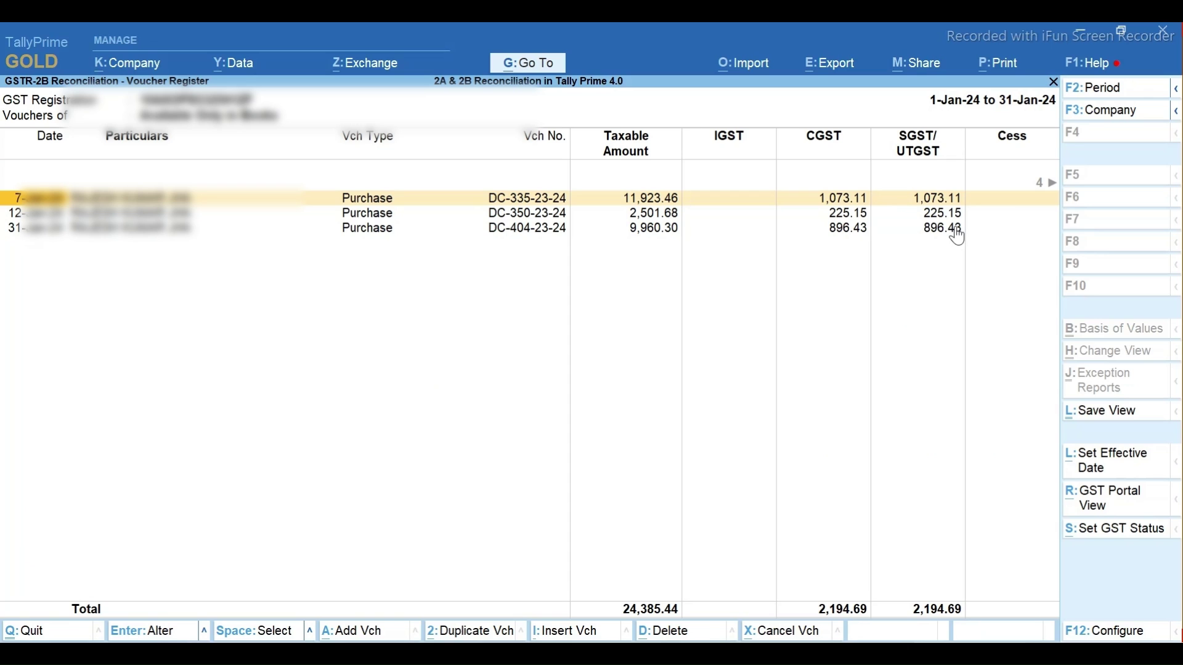
key(Escape)
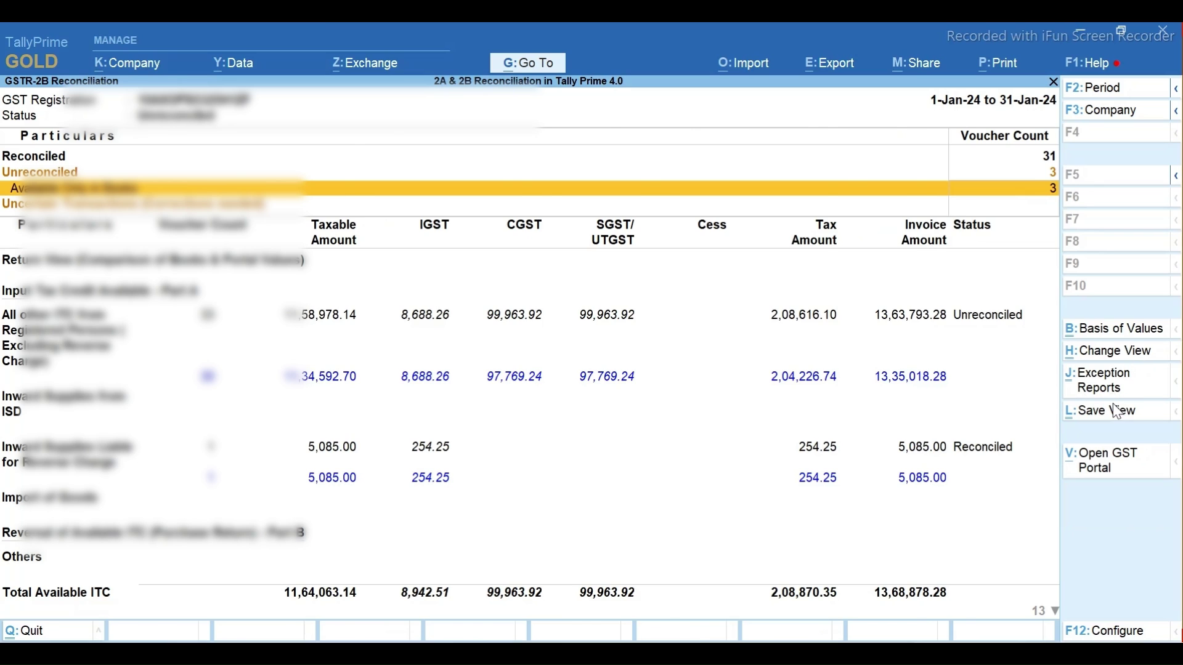
key(Return)
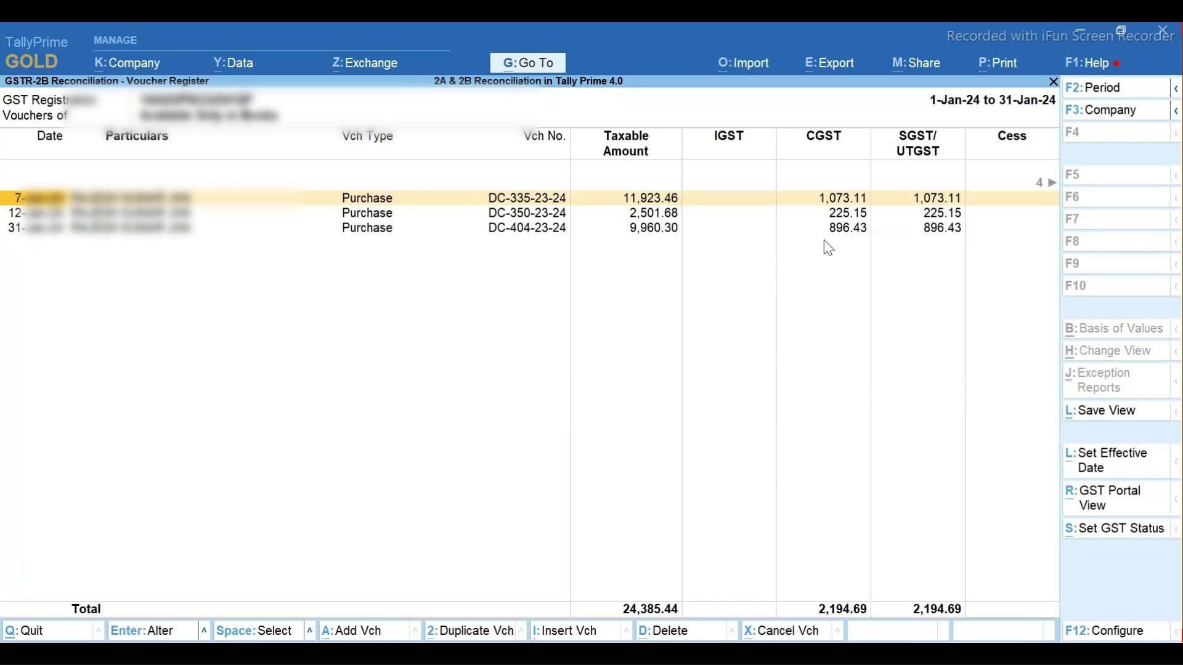
key(Escape)
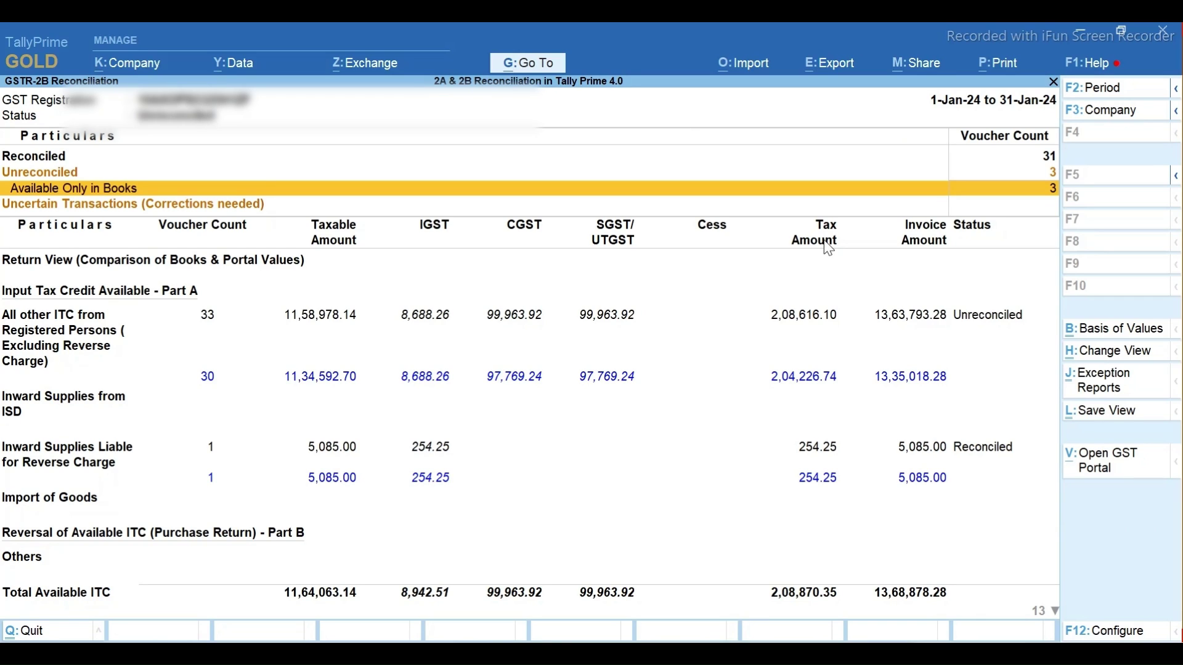
key(Return)
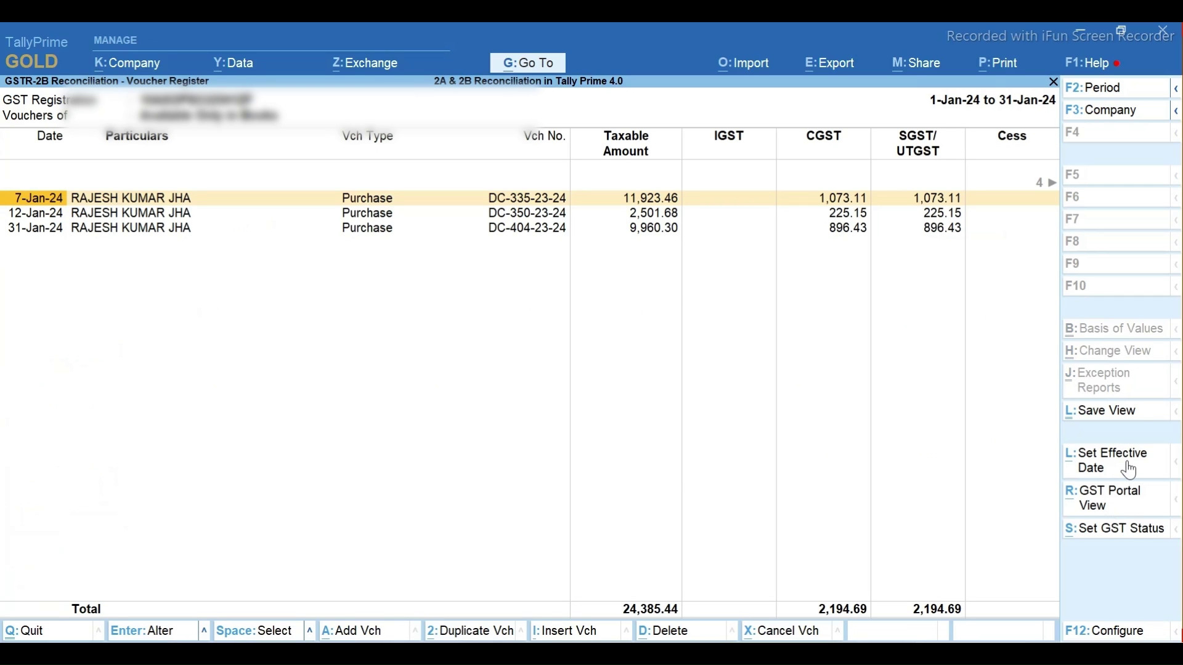
key(Escape)
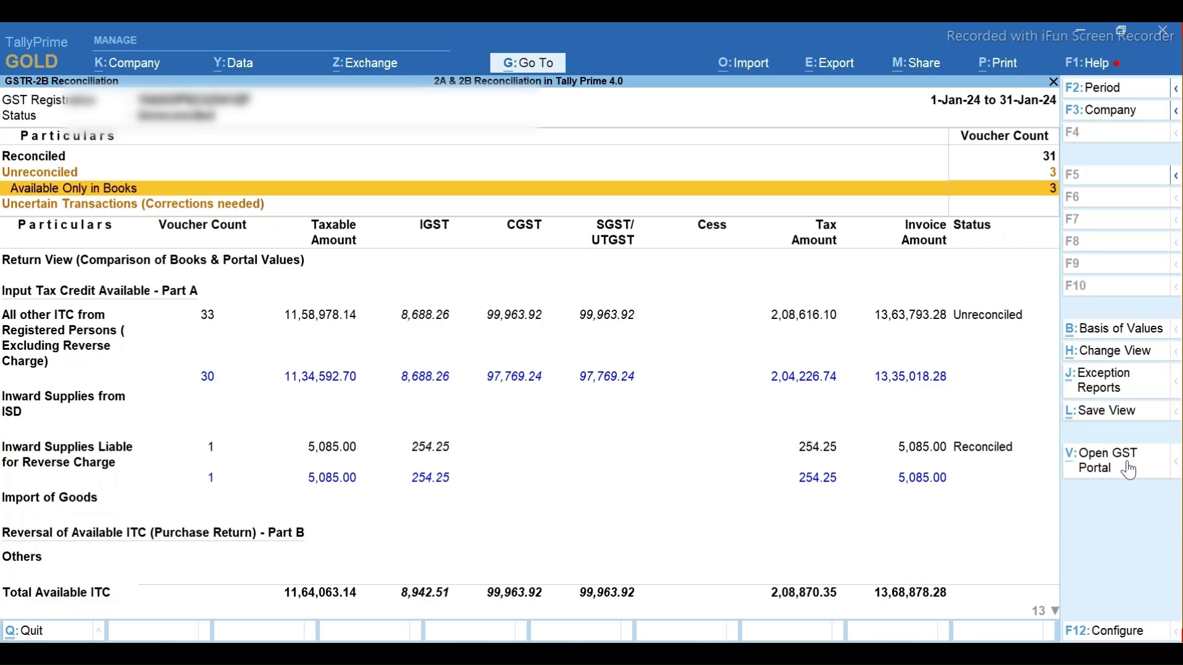